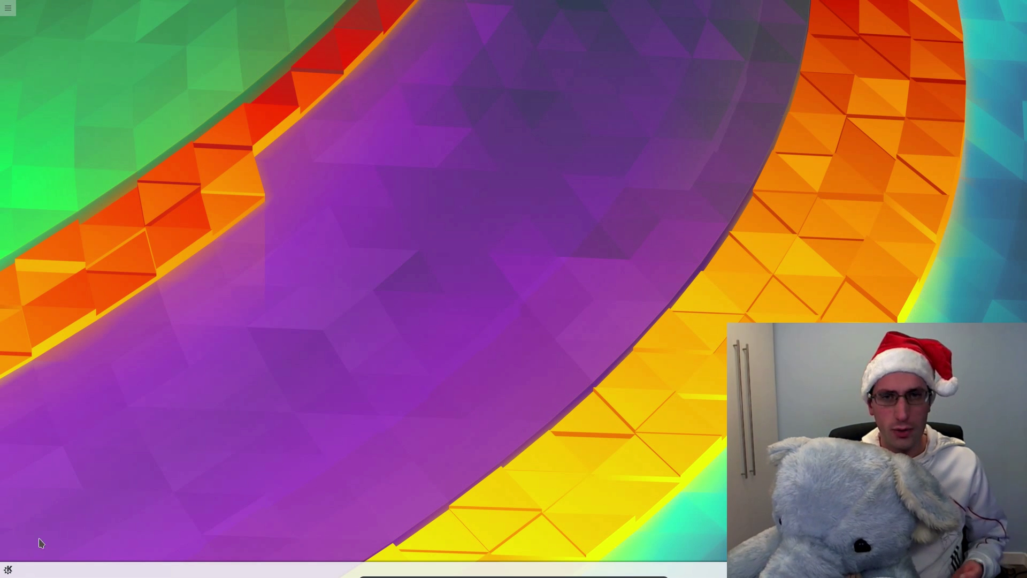
Open the launcher and browse its Applications list and Computer places view
{"action": "left_click", "coordinate": [8, 568]}
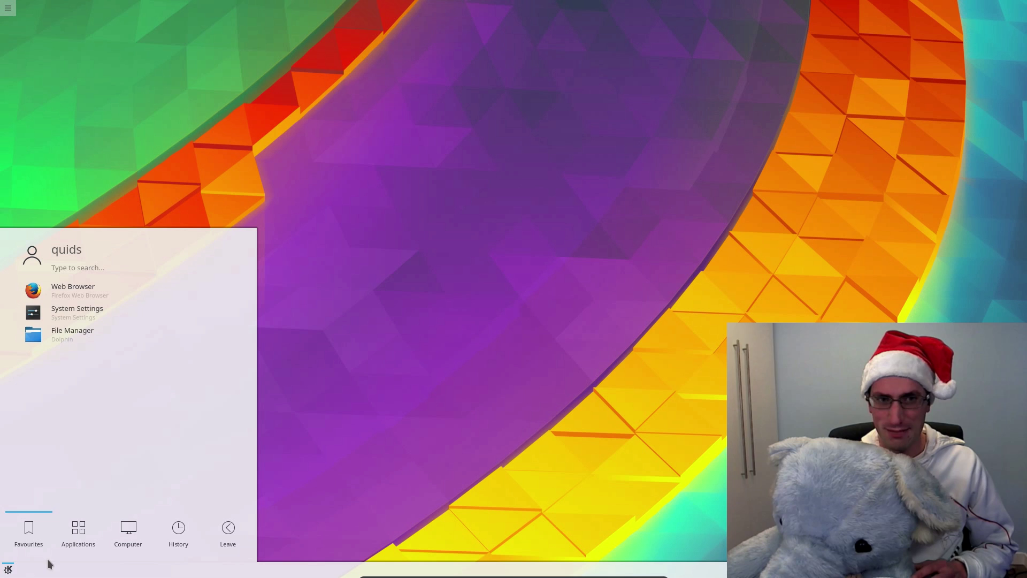
{"action": "left_click", "coordinate": [66, 547]}
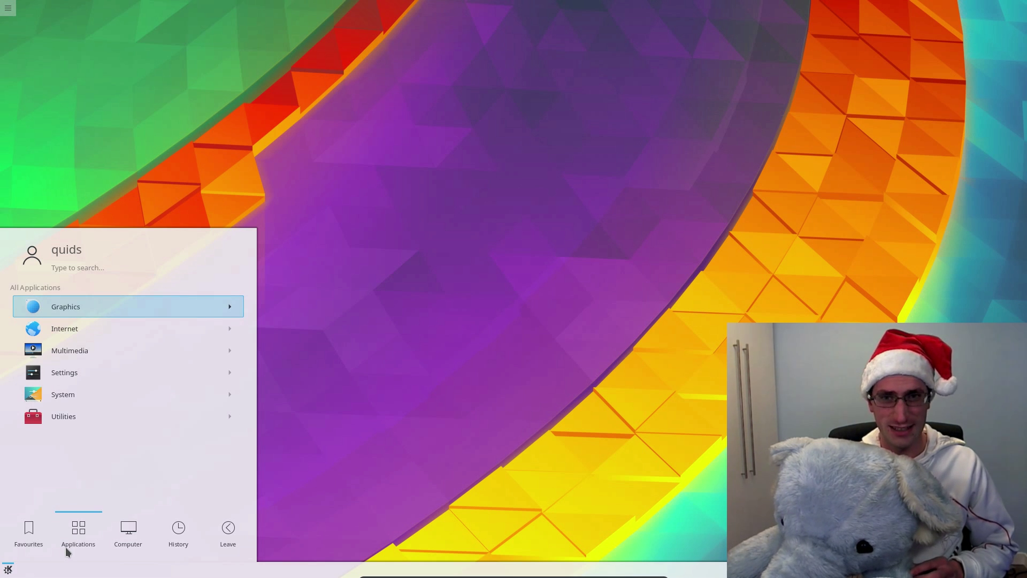
{"action": "left_click", "coordinate": [130, 534]}
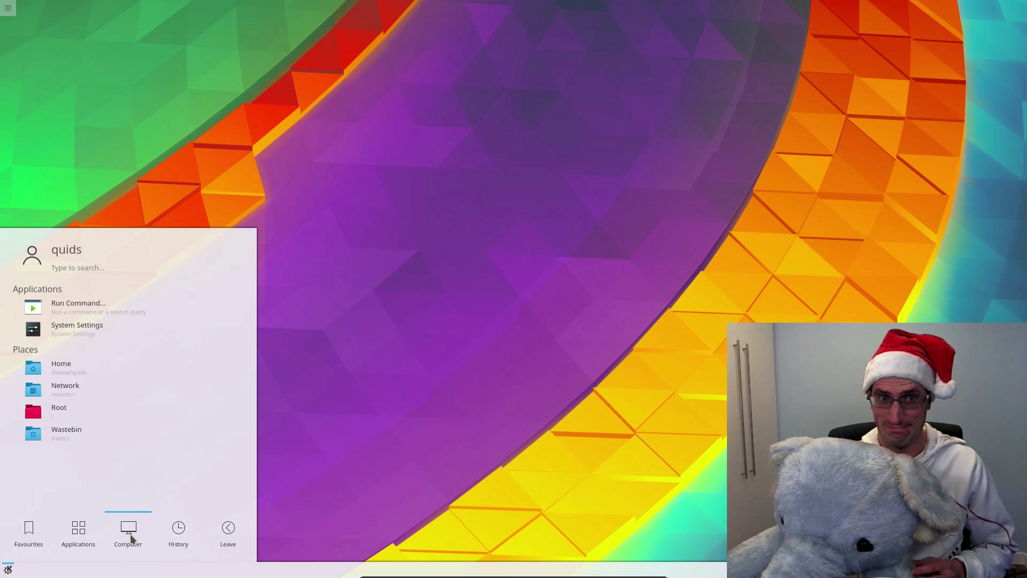
{"action": "mouse_move", "coordinate": [236, 532]}
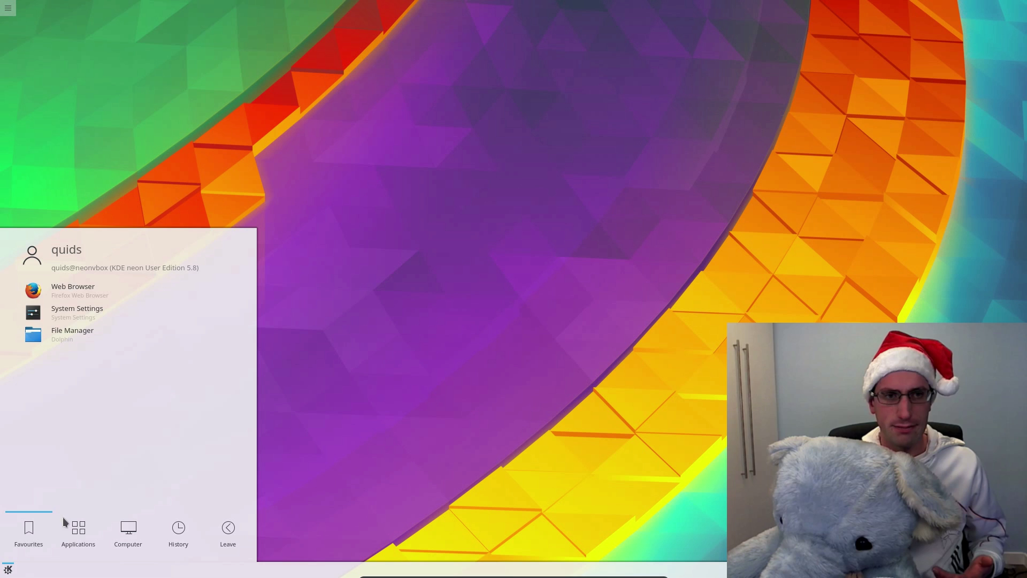
{"action": "mouse_move", "coordinate": [79, 530]}
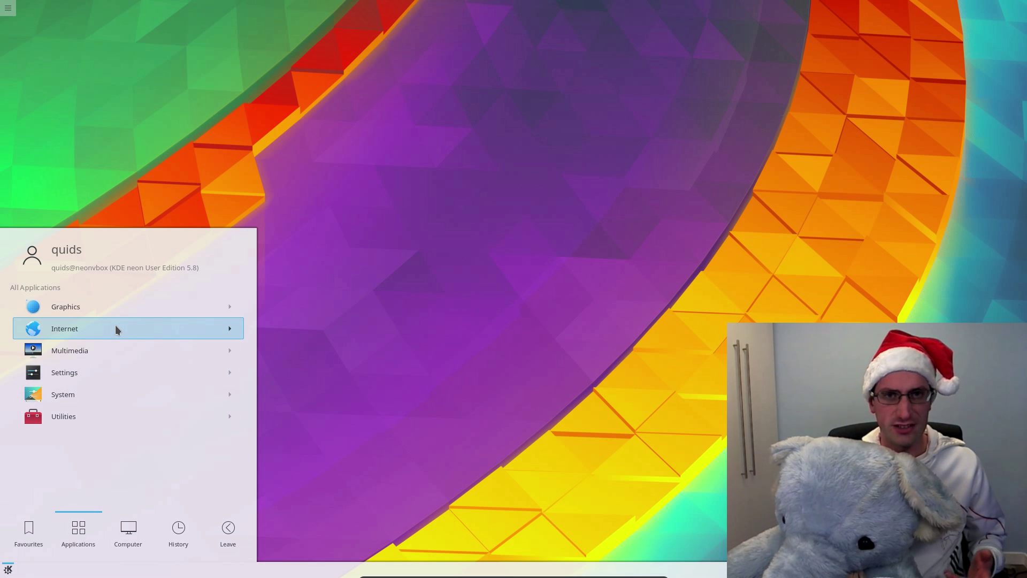
Browse the Internet, Graphics and Settings categories, then close the launcher
{"action": "left_click", "coordinate": [115, 329]}
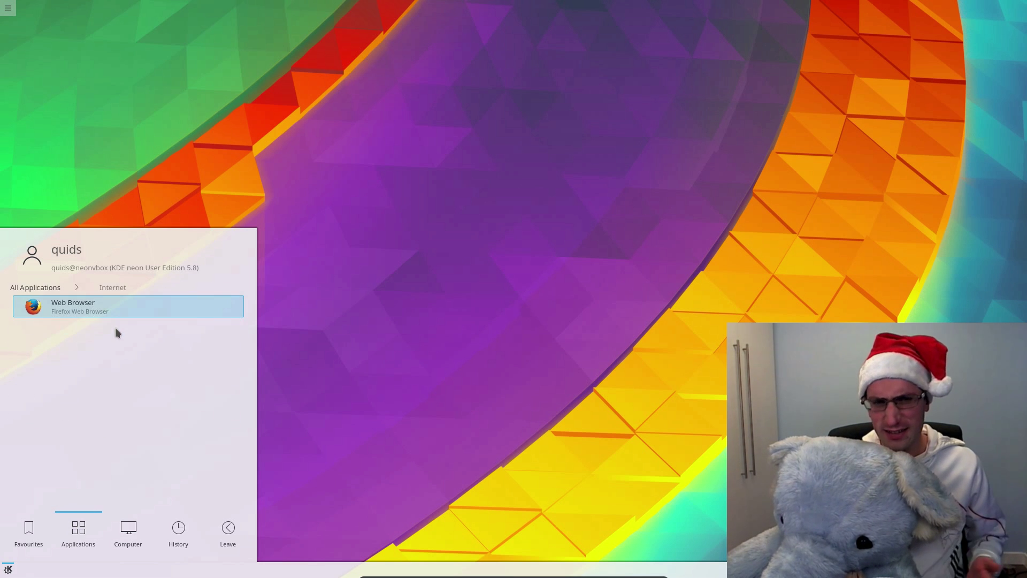
{"action": "left_click", "coordinate": [49, 289]}
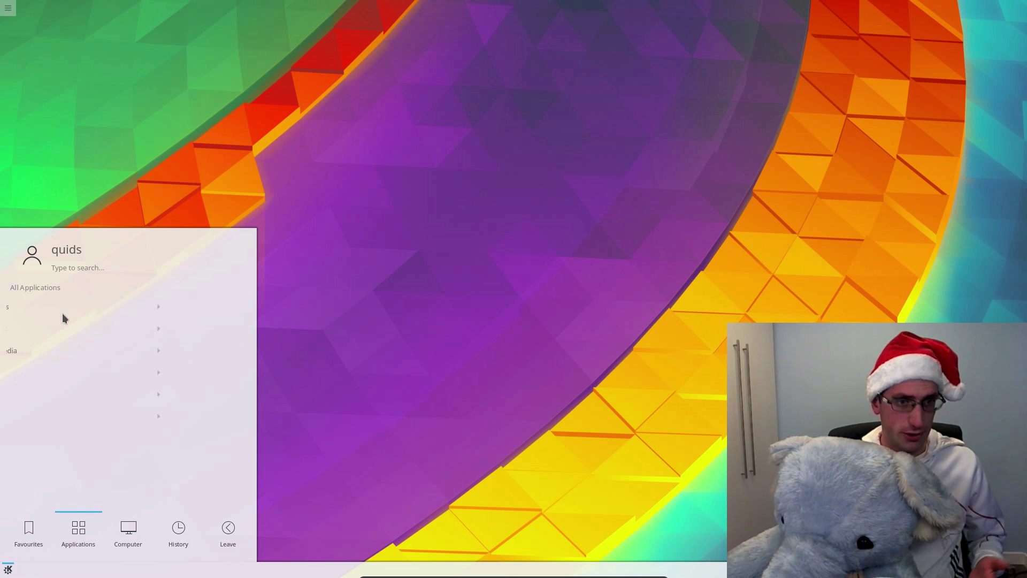
{"action": "left_click", "coordinate": [59, 311]}
{"action": "left_click", "coordinate": [44, 284]}
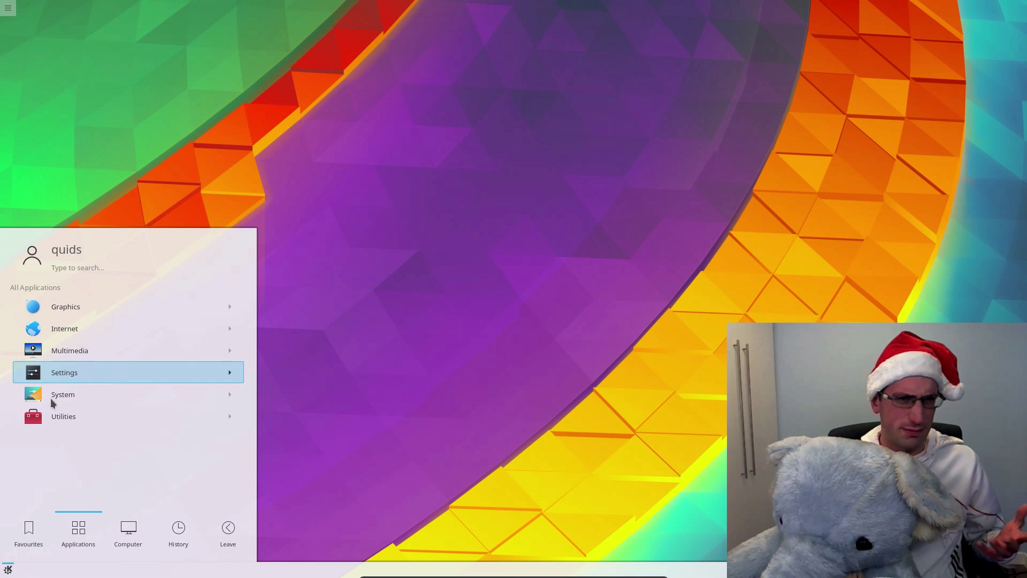
{"action": "left_click", "coordinate": [51, 378]}
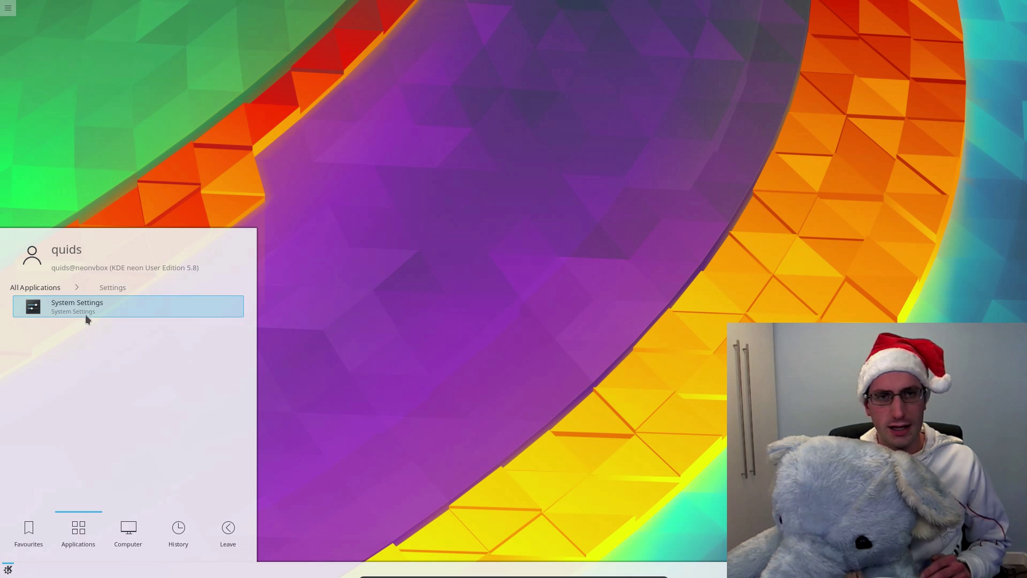
{"action": "left_click", "coordinate": [345, 358]}
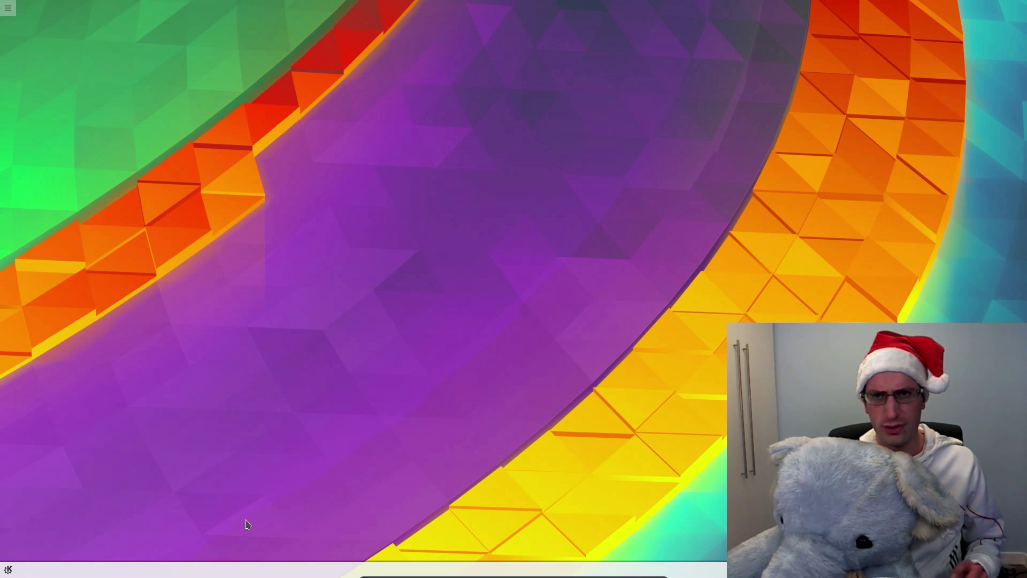
Launch Konsole via a 'kon' launcher search and run free -m to show memory in MB
{"action": "left_click", "coordinate": [8, 570]}
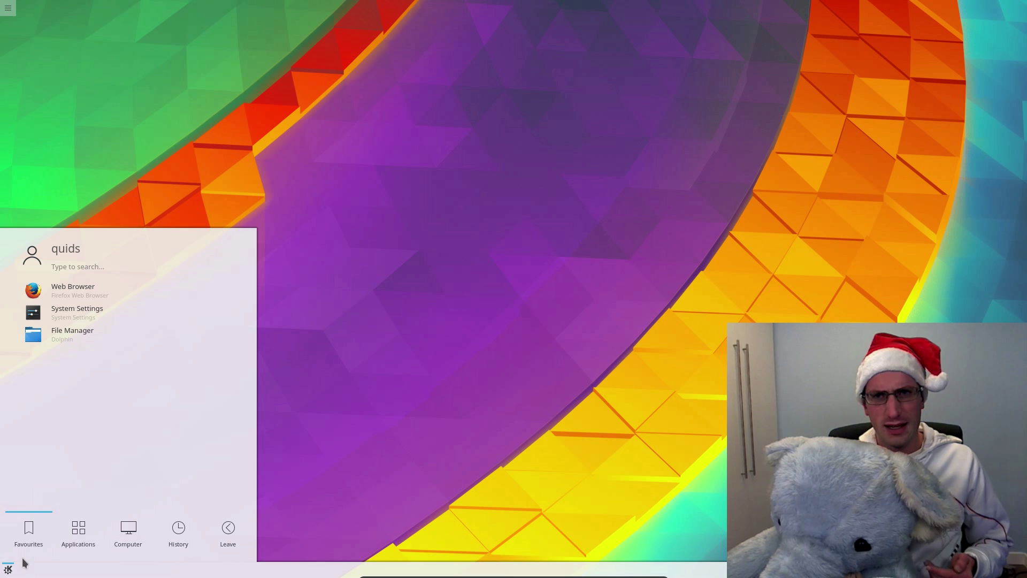
{"action": "type", "text": "kon"}
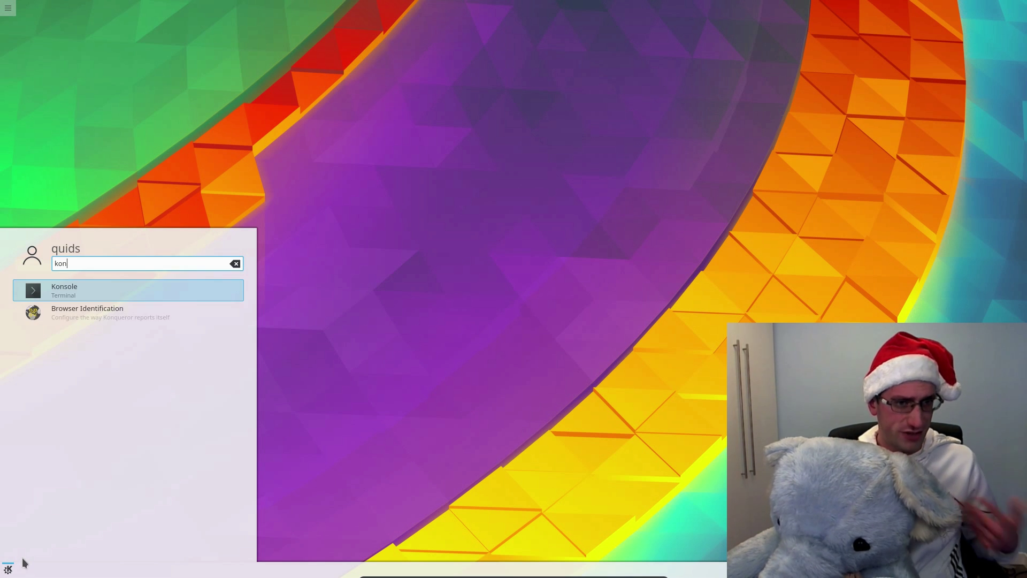
{"action": "key", "text": "Return"}
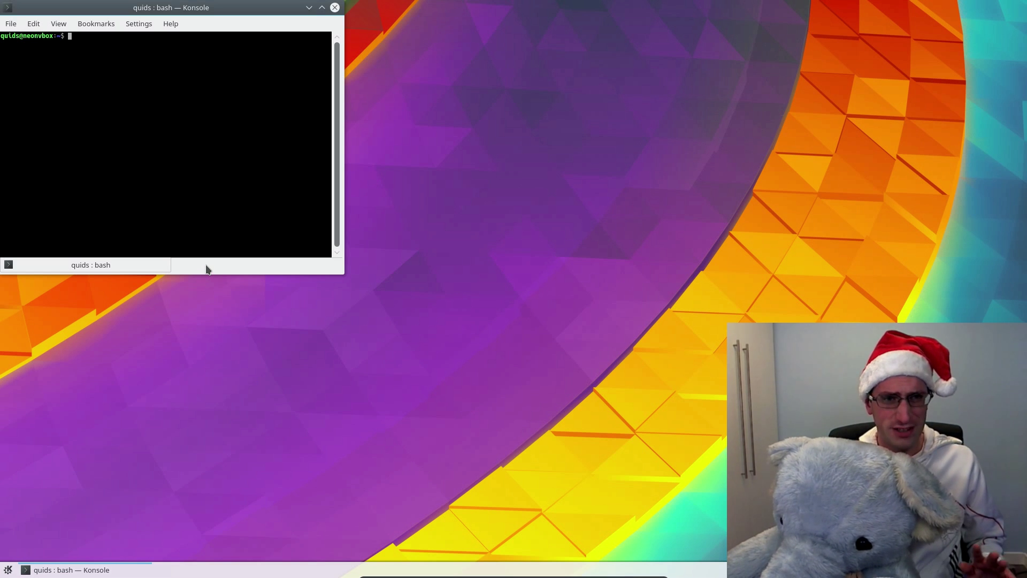
{"action": "type", "text": "free -m"}
{"action": "key", "text": "Return"}
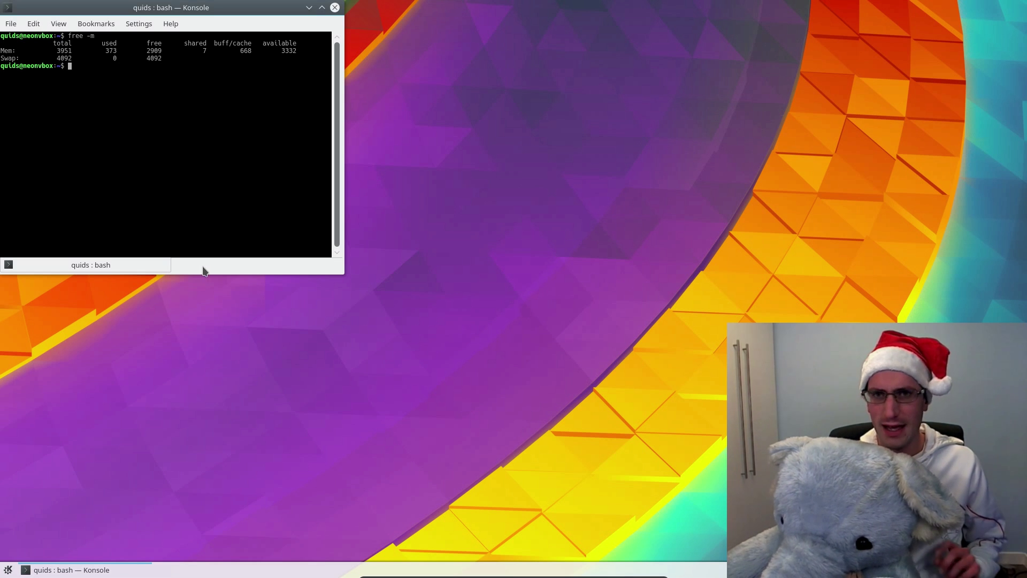
Launch KSysGuard via a 'ks' search and show its System Load history graphs
{"action": "left_click", "coordinate": [6, 570]}
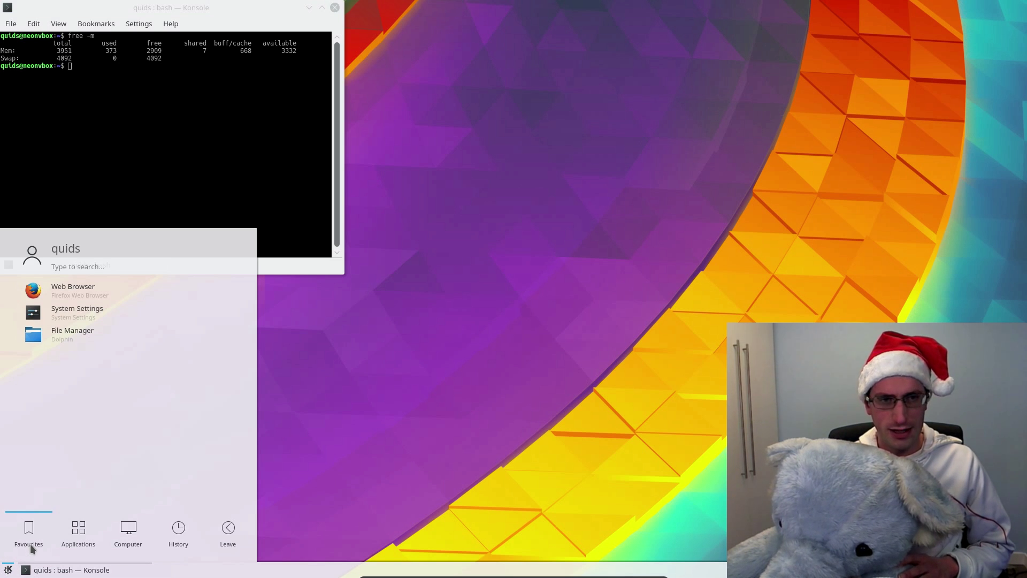
{"action": "type", "text": "ksy"}
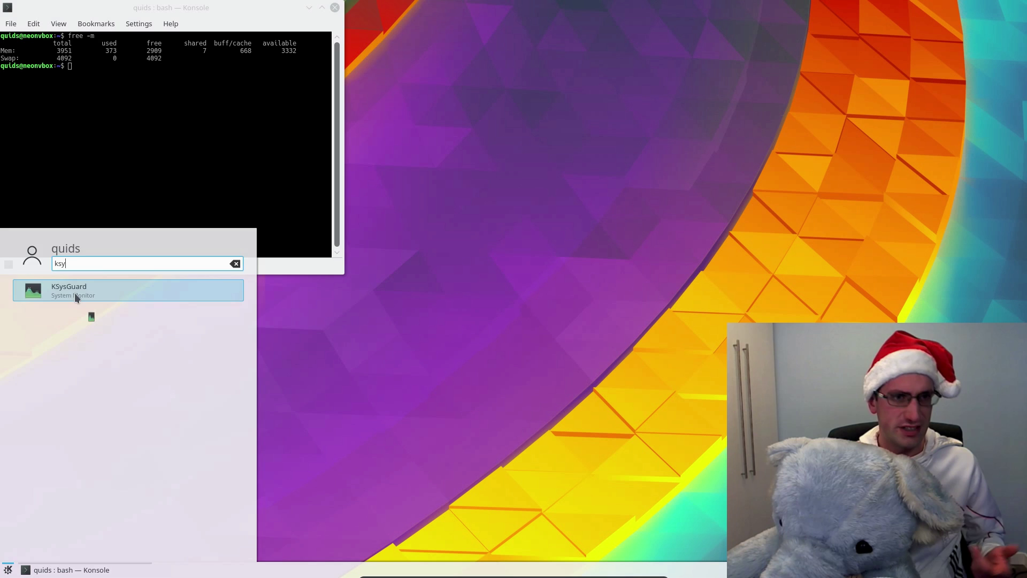
{"action": "left_click", "coordinate": [75, 293]}
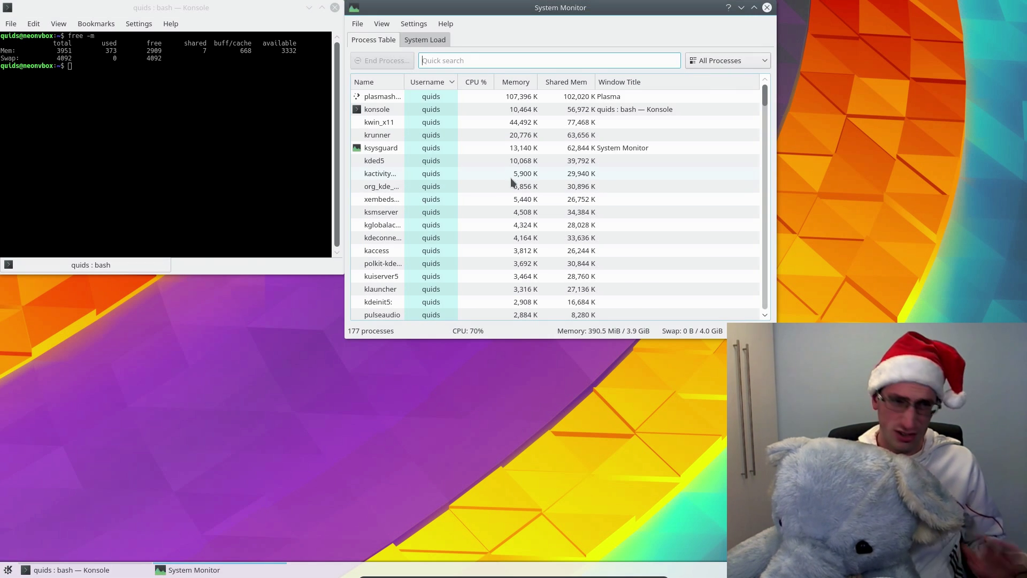
{"action": "mouse_move", "coordinate": [507, 188]}
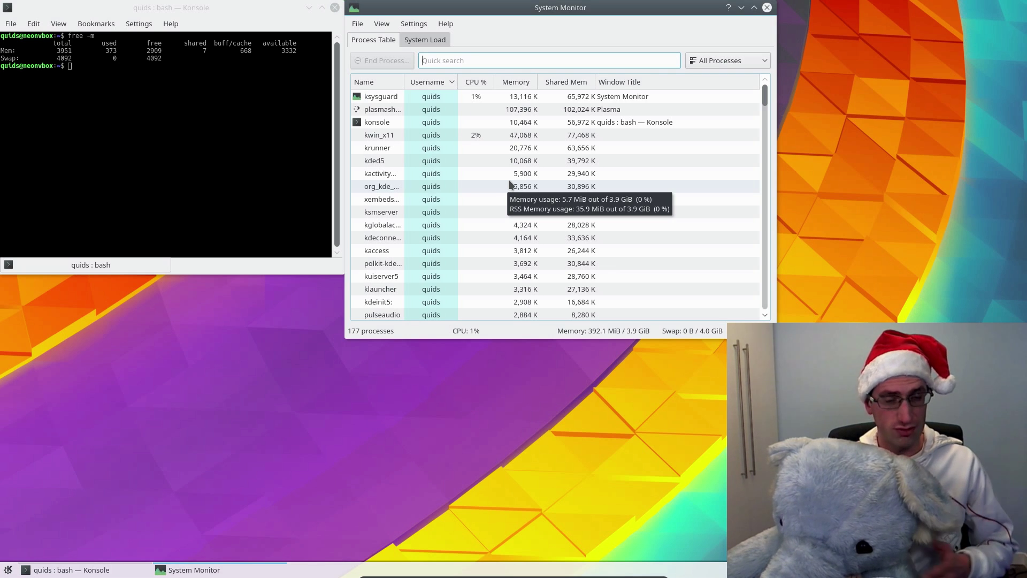
{"action": "left_click", "coordinate": [416, 41]}
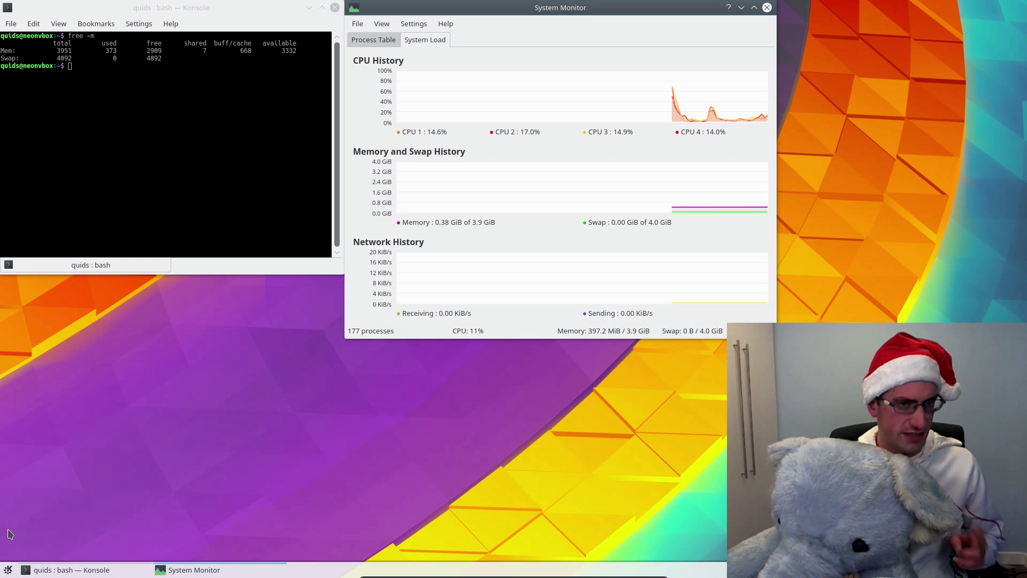
{"action": "left_click", "coordinate": [8, 569]}
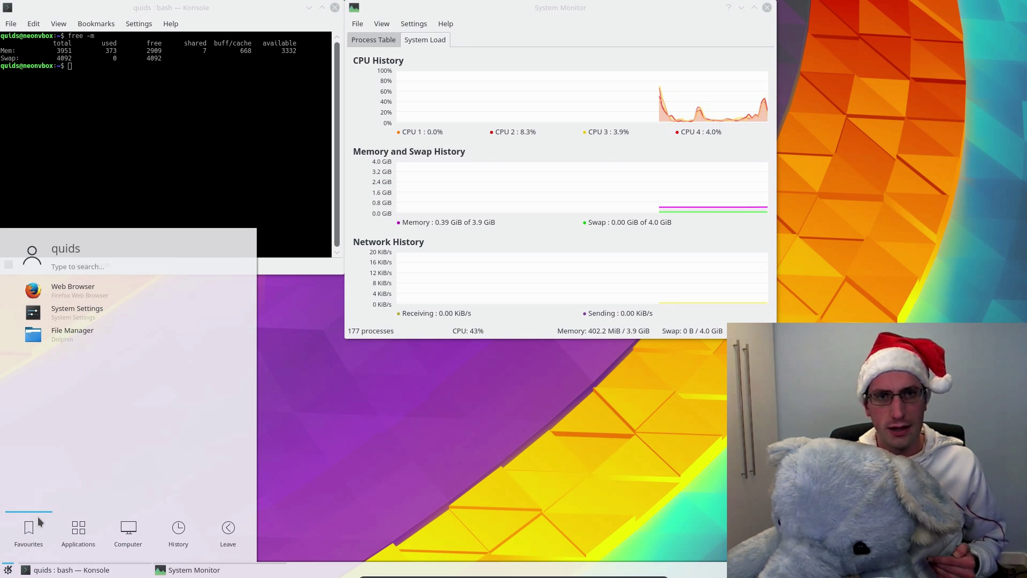
{"action": "type", "text": "fire"}
{"action": "key", "text": "Return"}
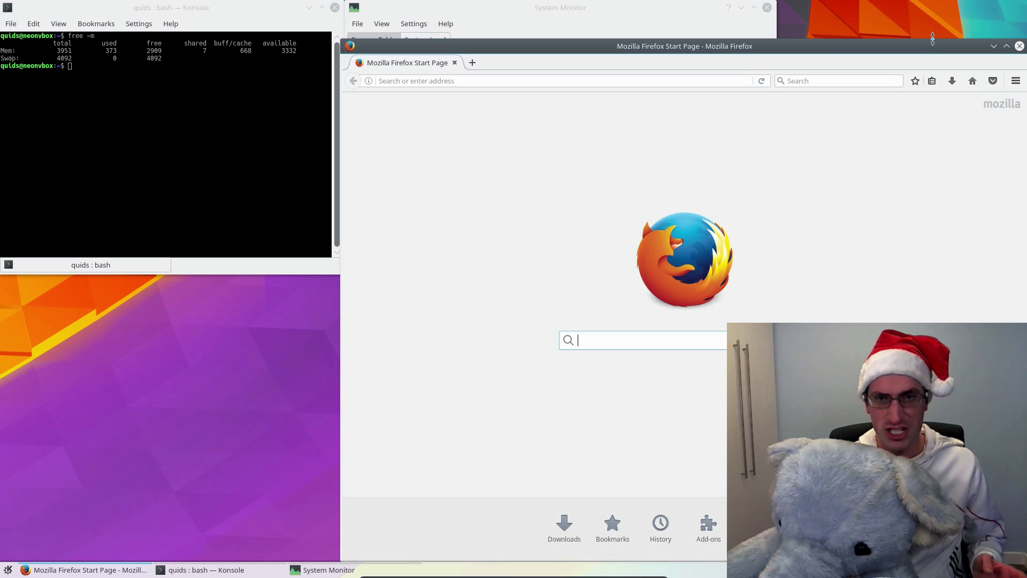
{"action": "left_click", "coordinate": [1019, 48]}
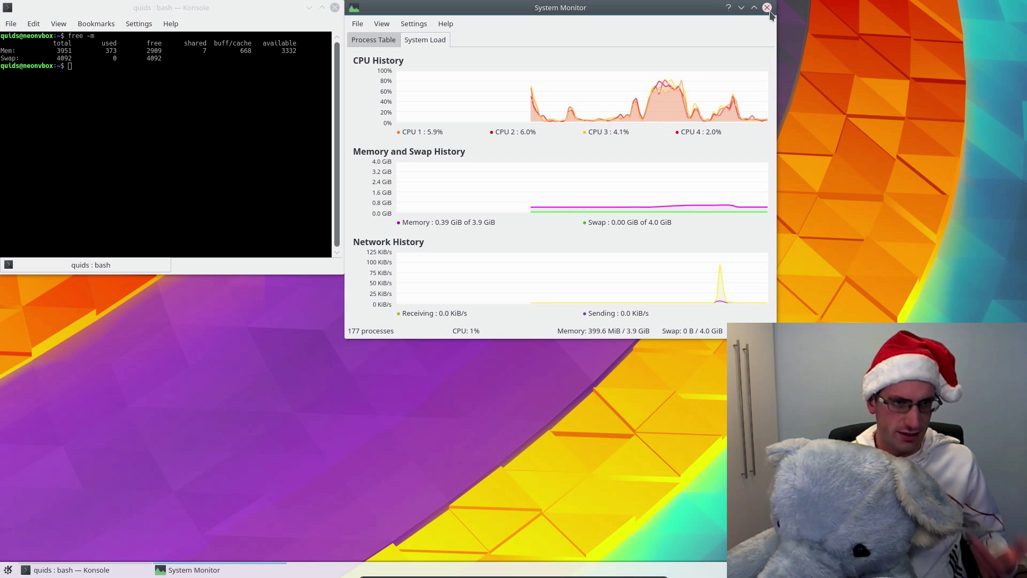
Close the System Monitor window and then the Konsole window
{"action": "left_click", "coordinate": [767, 7]}
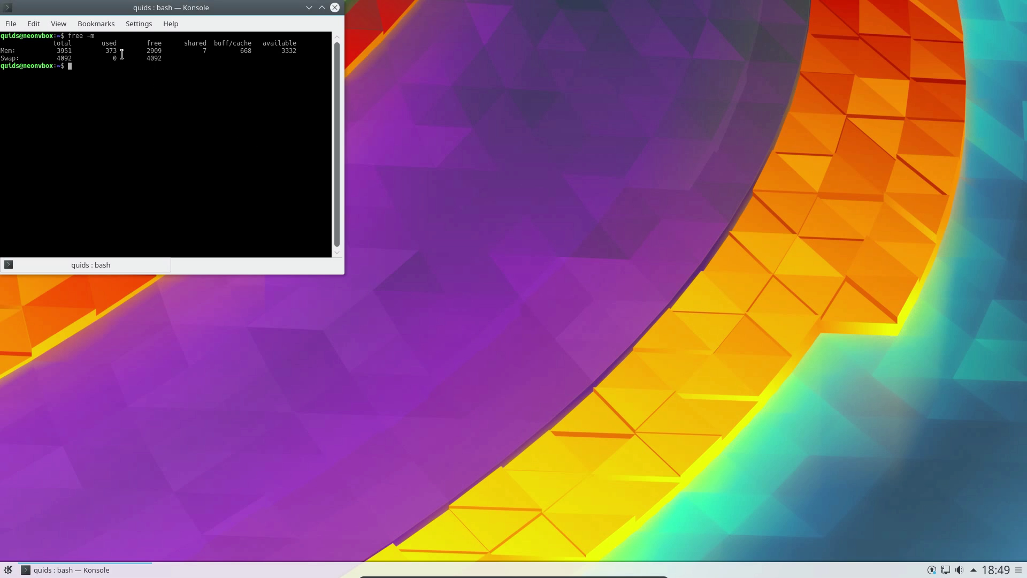
{"action": "left_click", "coordinate": [334, 8]}
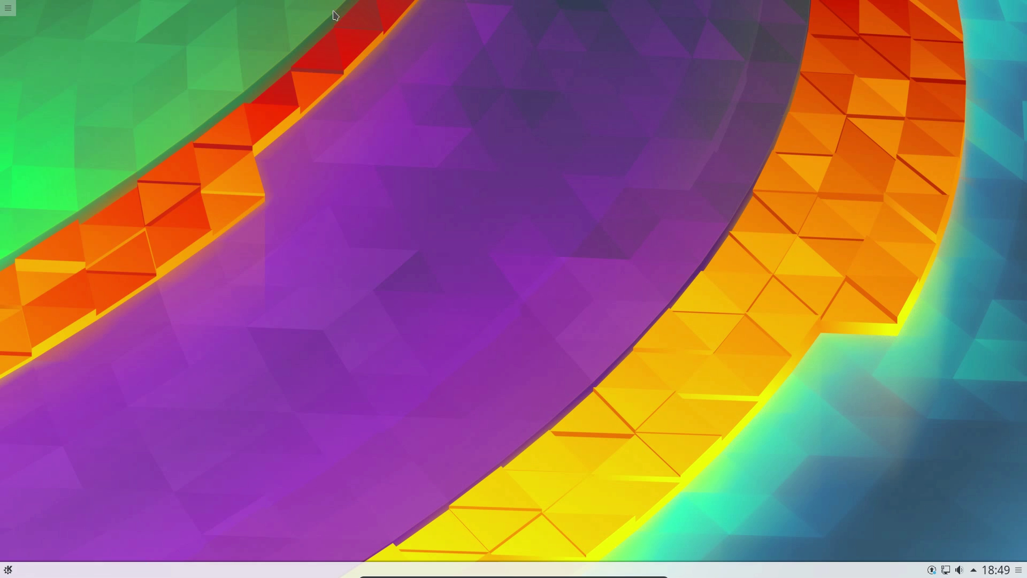
Swap the launcher for the Application Menu alternative and try out its menu
{"action": "right_click", "coordinate": [8, 571]}
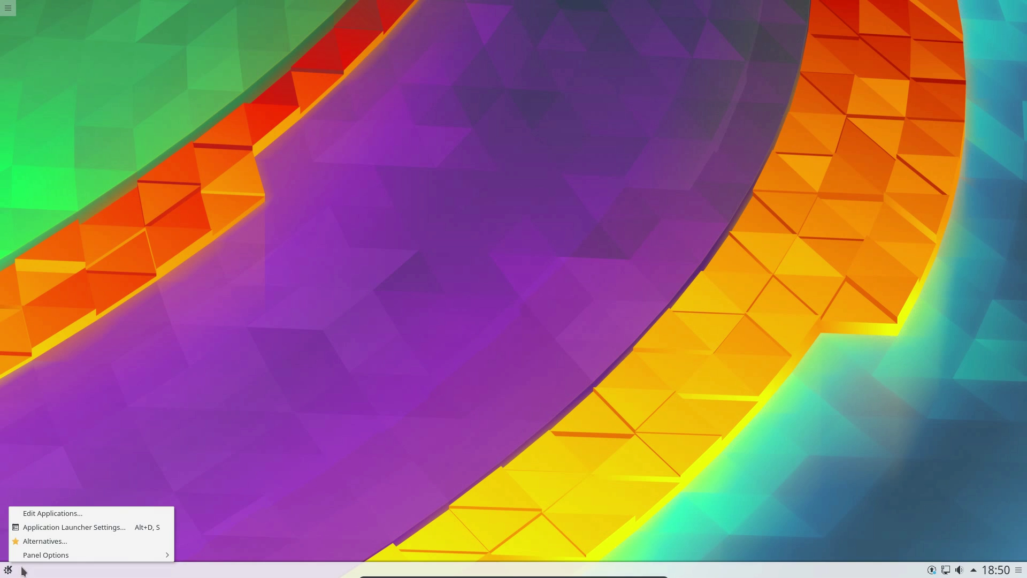
{"action": "left_click", "coordinate": [32, 541]}
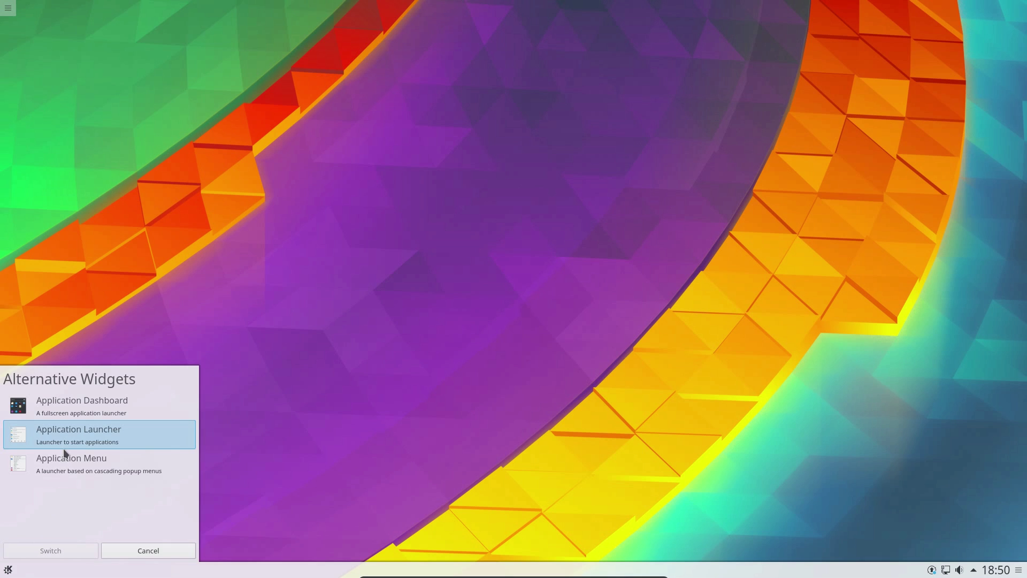
{"action": "left_click", "coordinate": [89, 460]}
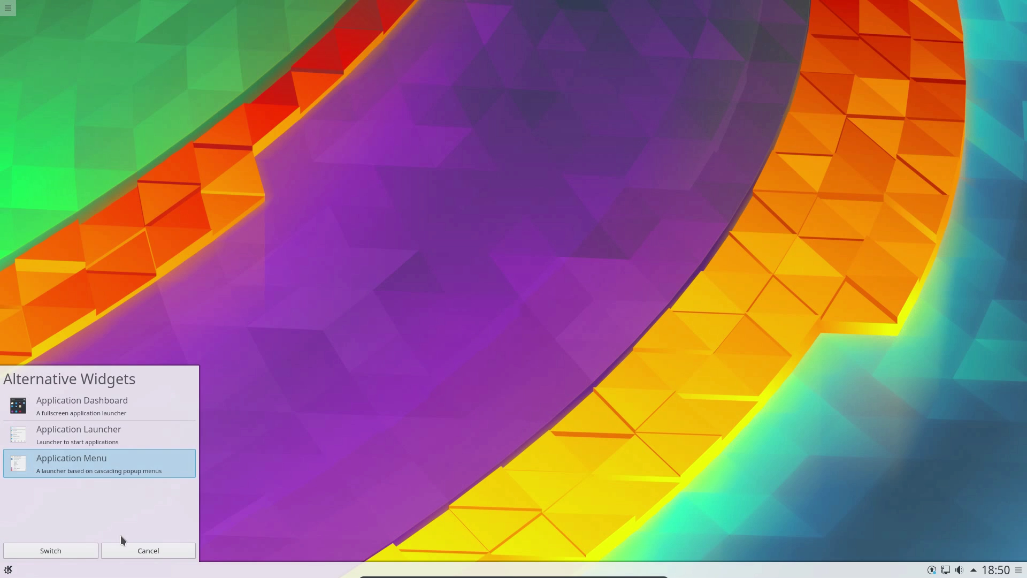
{"action": "left_click", "coordinate": [81, 551]}
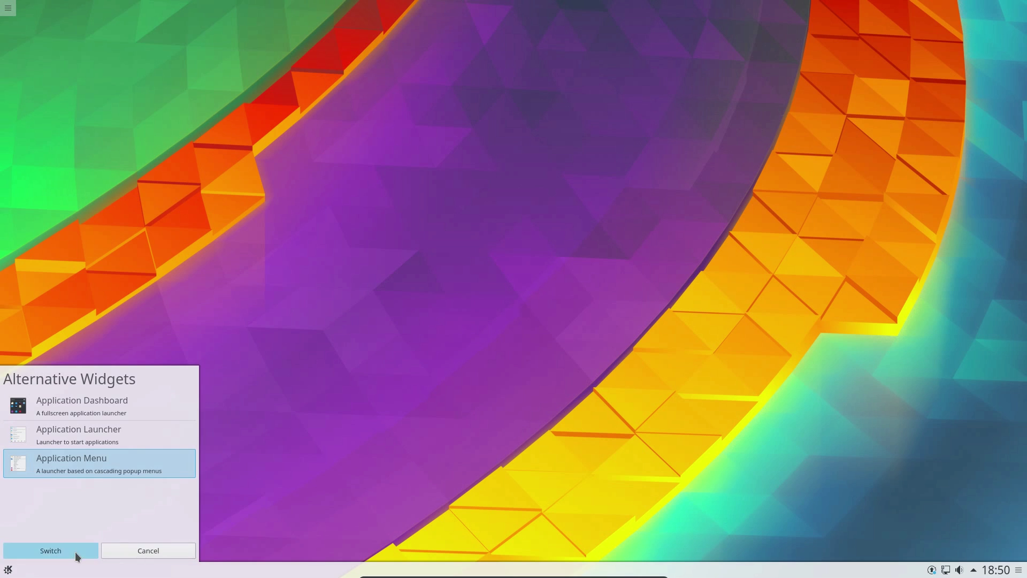
{"action": "left_click", "coordinate": [9, 568]}
{"action": "mouse_move", "coordinate": [51, 473]}
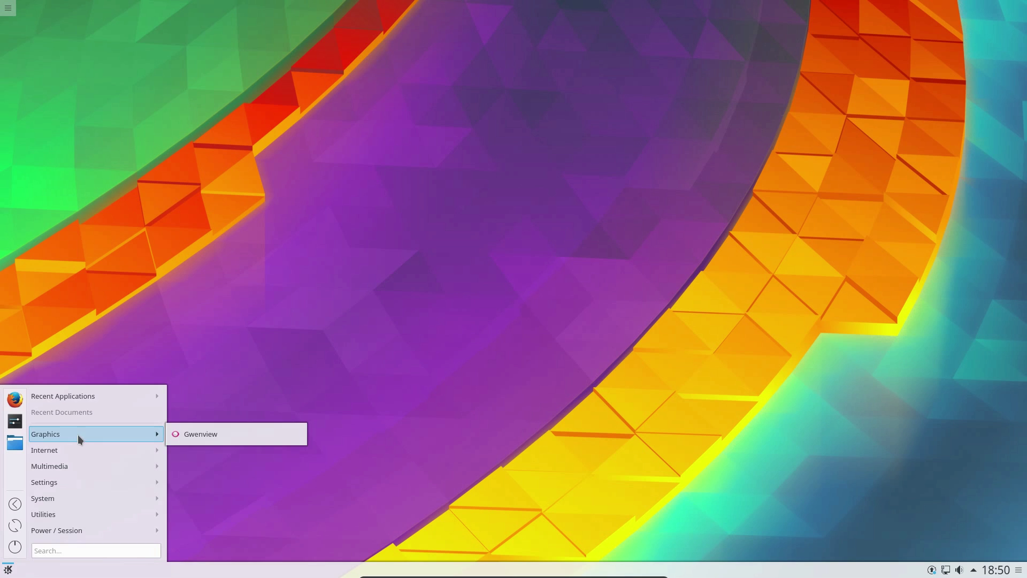
{"action": "mouse_move", "coordinate": [85, 468]}
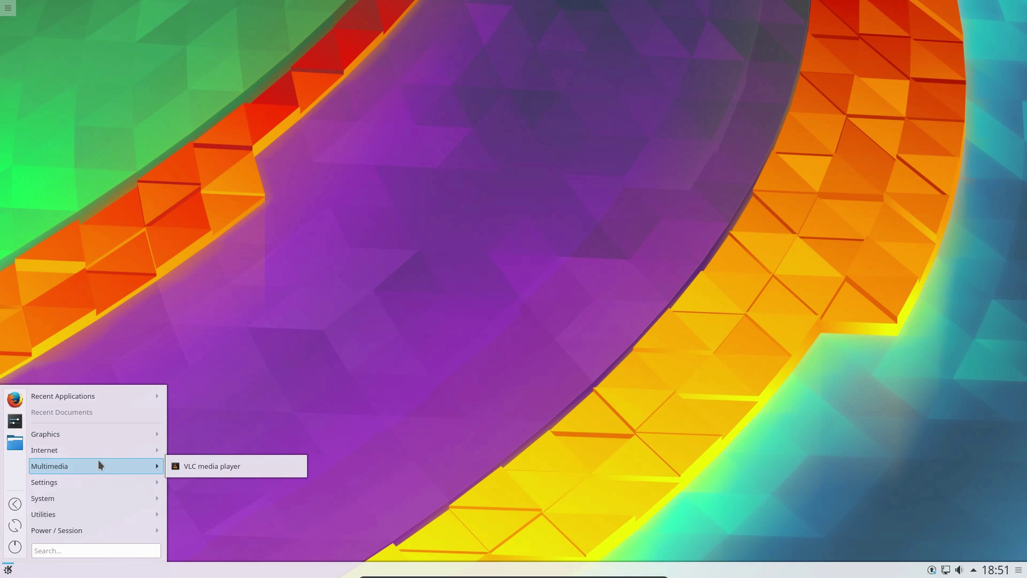
{"action": "left_click", "coordinate": [56, 551]}
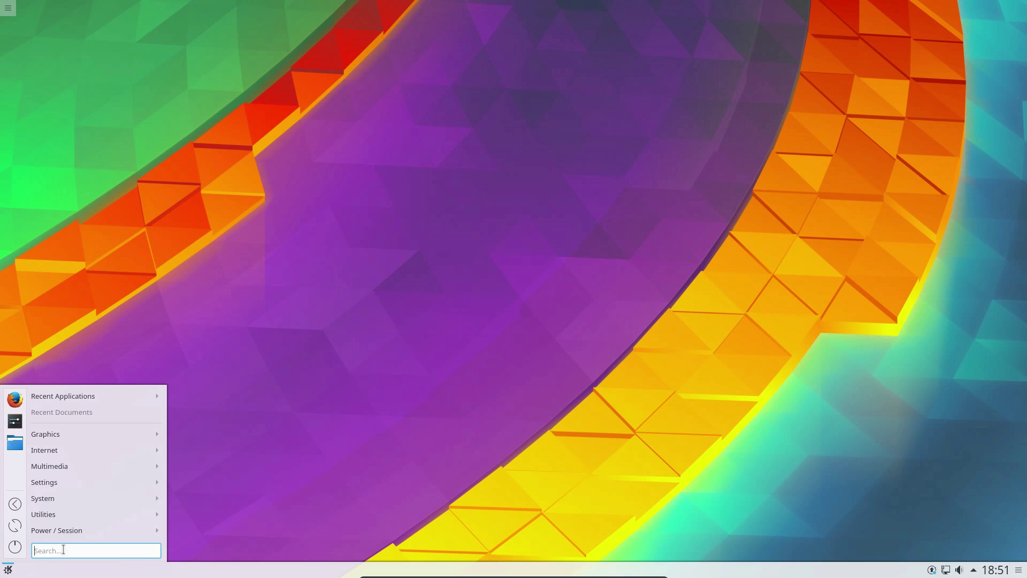
Replace the launcher with the Application Dashboard through Alternatives
{"action": "right_click", "coordinate": [63, 545]}
{"action": "left_click", "coordinate": [70, 529]}
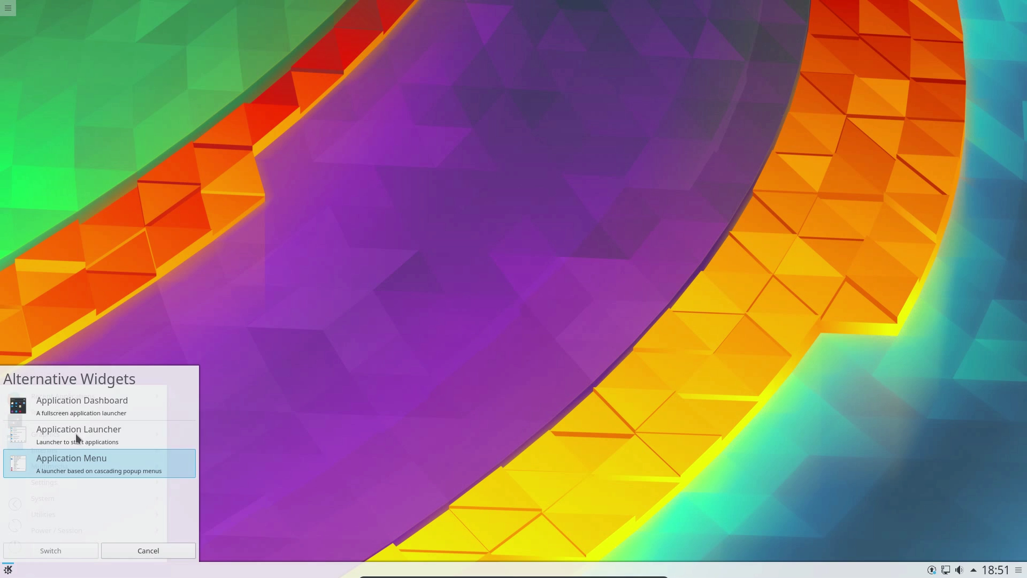
{"action": "left_click", "coordinate": [80, 401]}
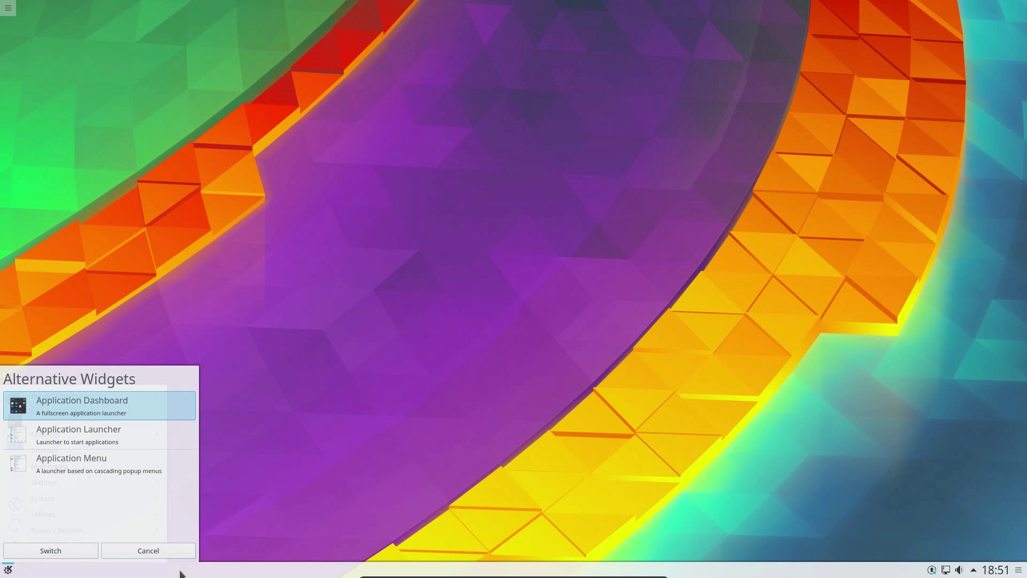
{"action": "left_click", "coordinate": [79, 549]}
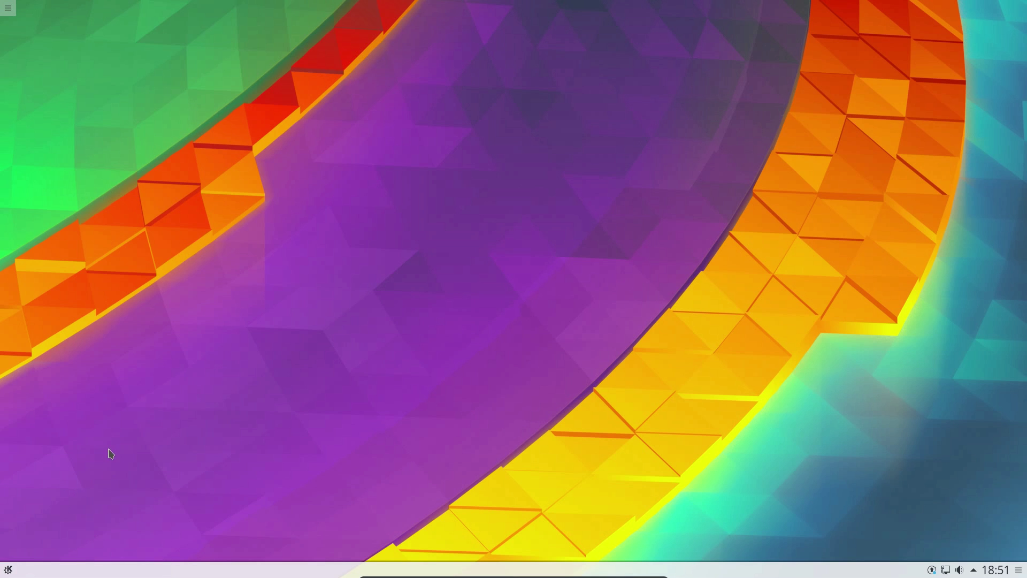
Launch Dolphin from the Application Dashboard's Favourites
{"action": "left_click", "coordinate": [7, 570]}
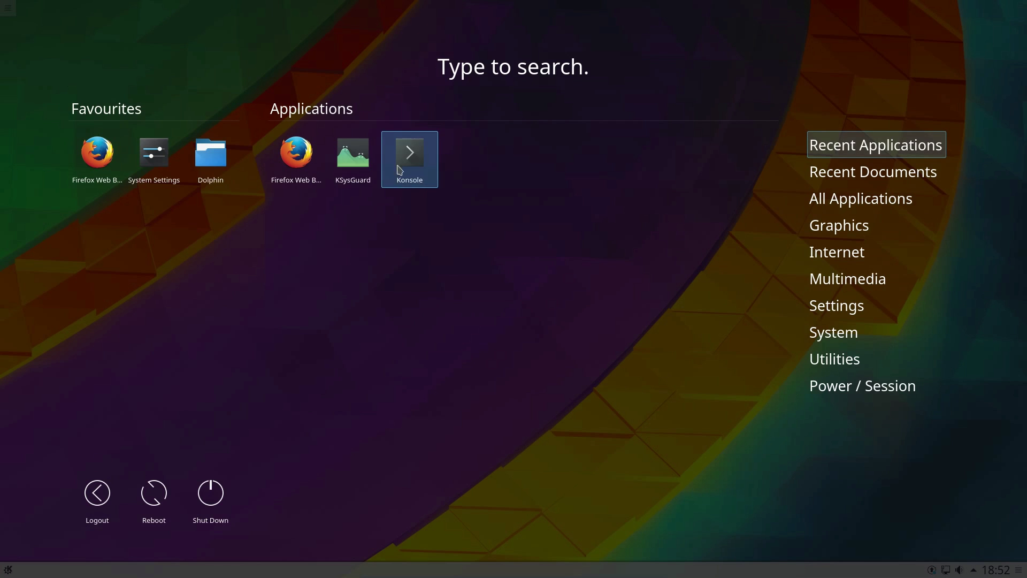
{"action": "left_click", "coordinate": [220, 163]}
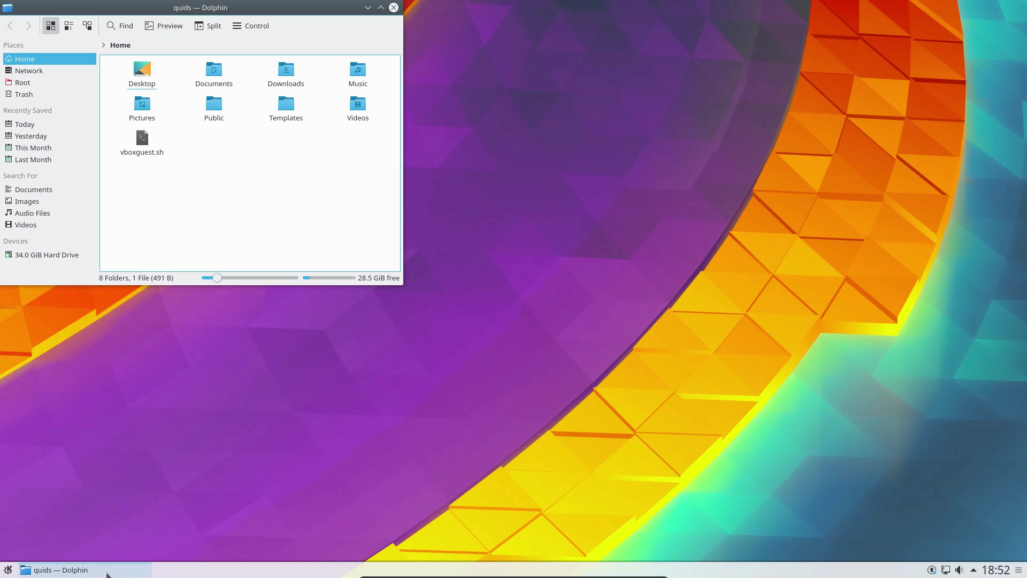
{"action": "mouse_move", "coordinate": [56, 572]}
Replace the taskbar with the Icons-only Task Manager alternative
{"action": "right_click", "coordinate": [186, 572]}
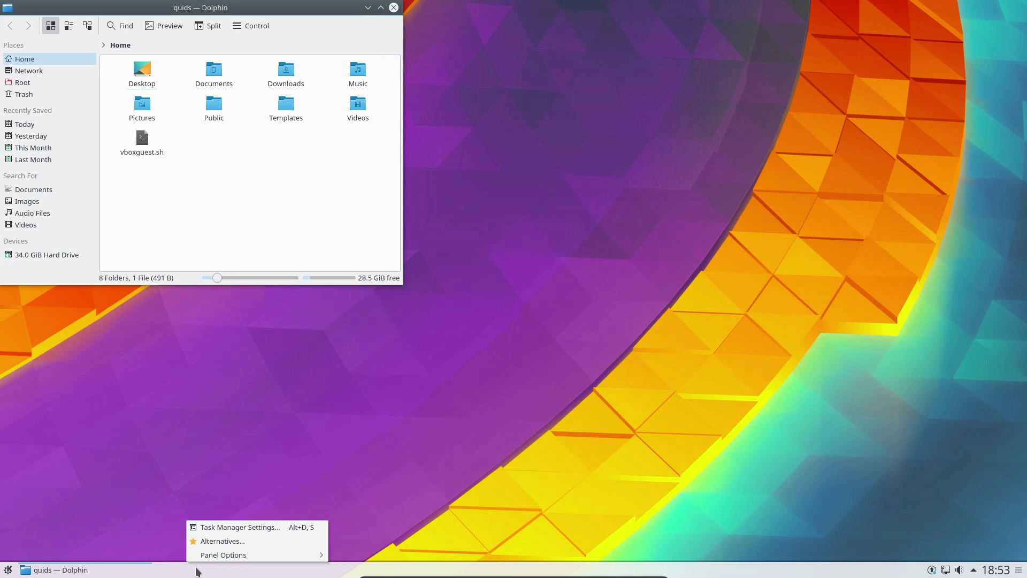
{"action": "key", "text": "Escape"}
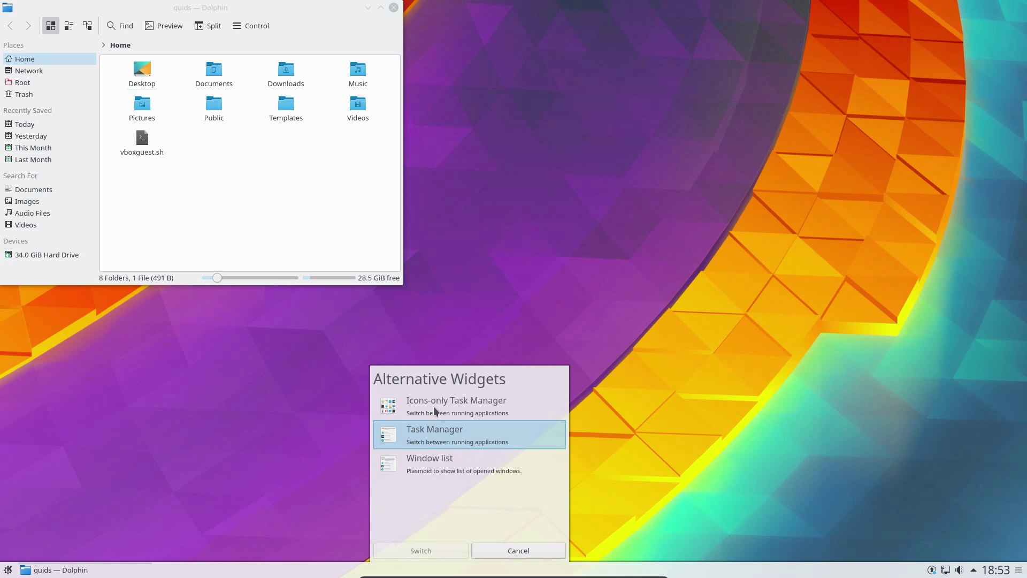
{"action": "left_click", "coordinate": [434, 406]}
{"action": "left_click", "coordinate": [429, 550]}
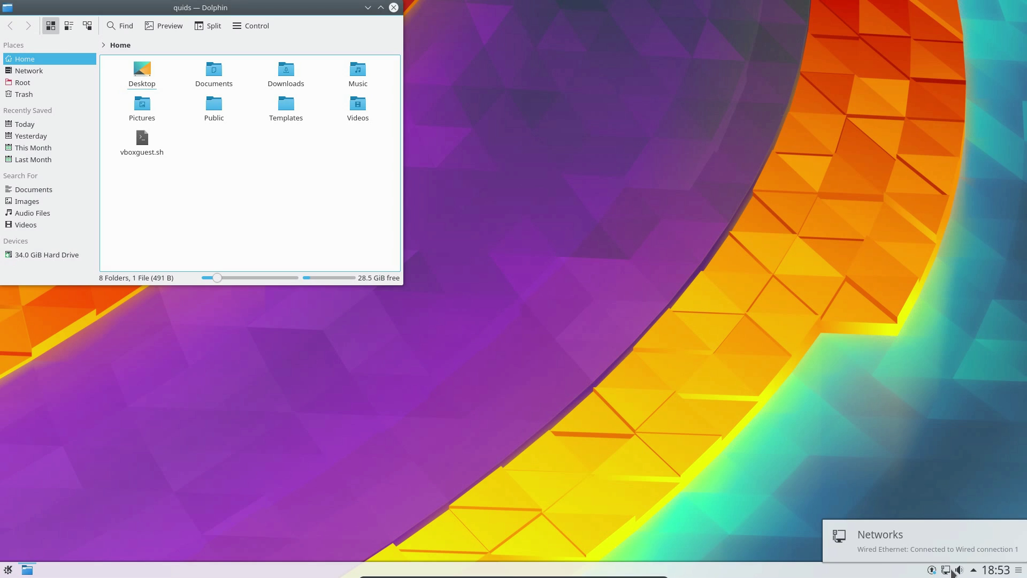
Check the tray's network, volume and hidden status items, then show the December calendar
{"action": "left_click", "coordinate": [947, 570]}
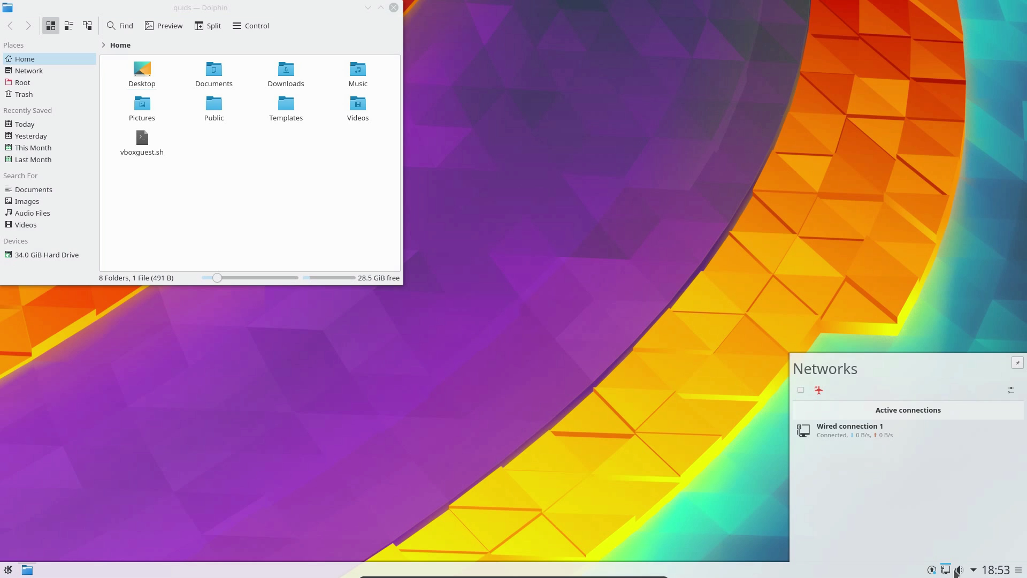
{"action": "left_click", "coordinate": [959, 570]}
{"action": "left_click", "coordinate": [973, 570]}
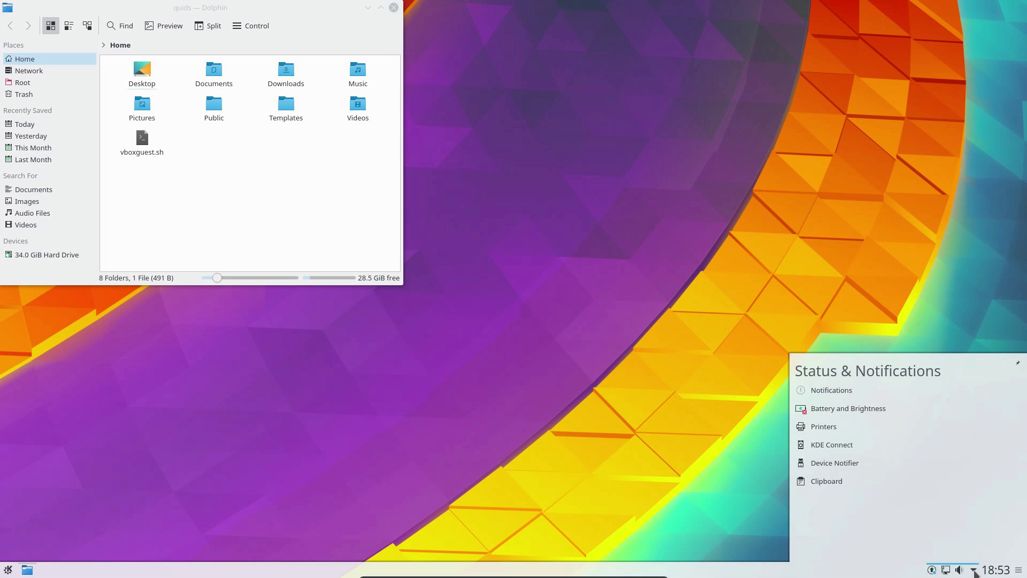
{"action": "left_click", "coordinate": [995, 570]}
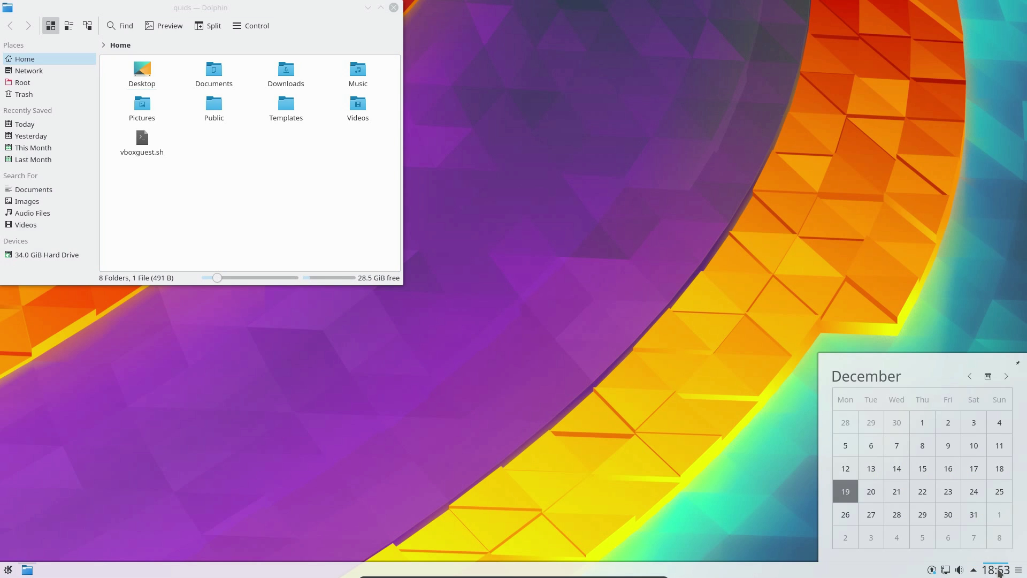
Enter panel edit mode, move the panel to the right edge, then back to the bottom
{"action": "left_click", "coordinate": [998, 570]}
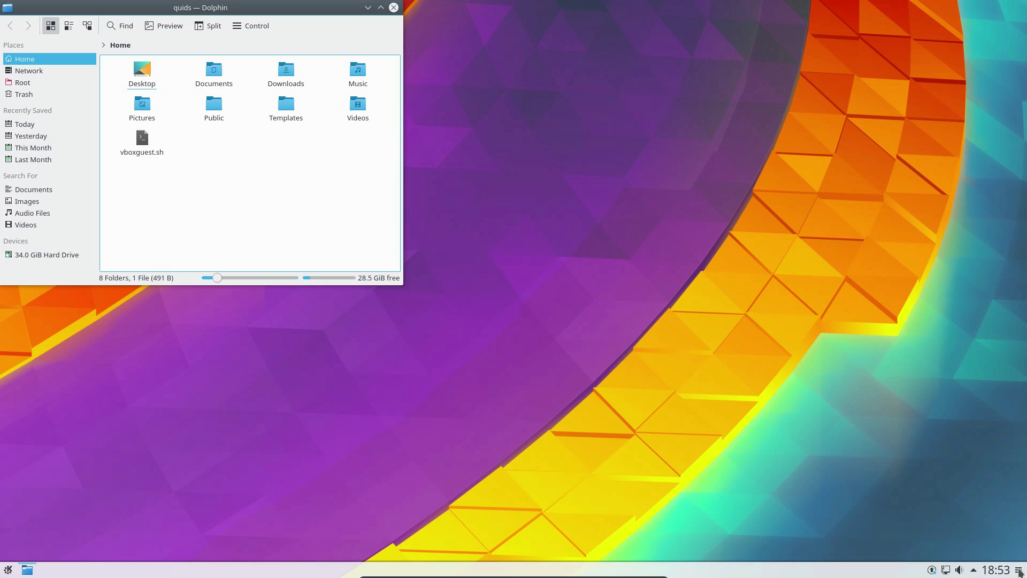
{"action": "left_click", "coordinate": [1019, 571]}
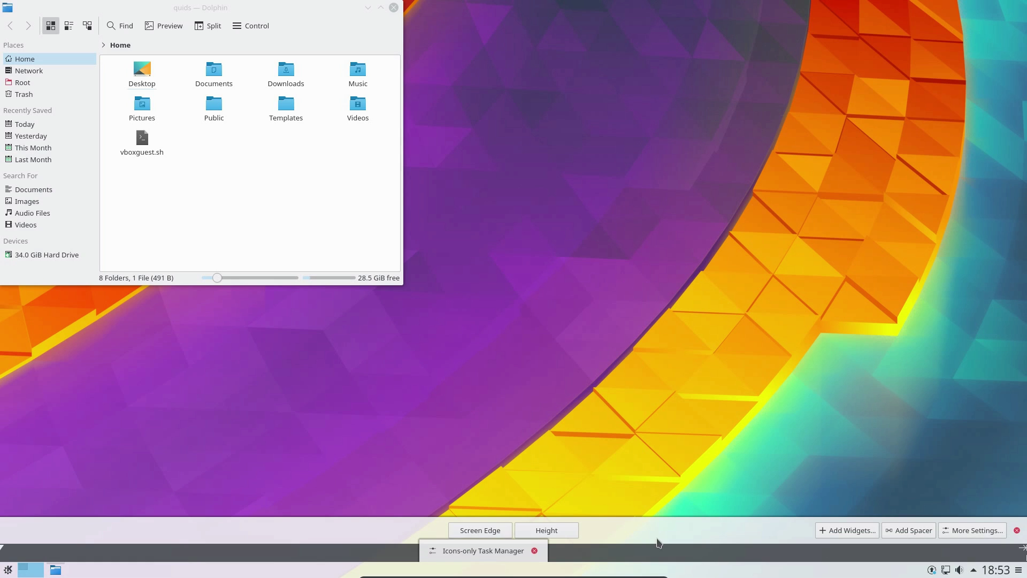
{"action": "left_click_drag", "start_coordinate": [476, 531], "coordinate": [1017, 390]}
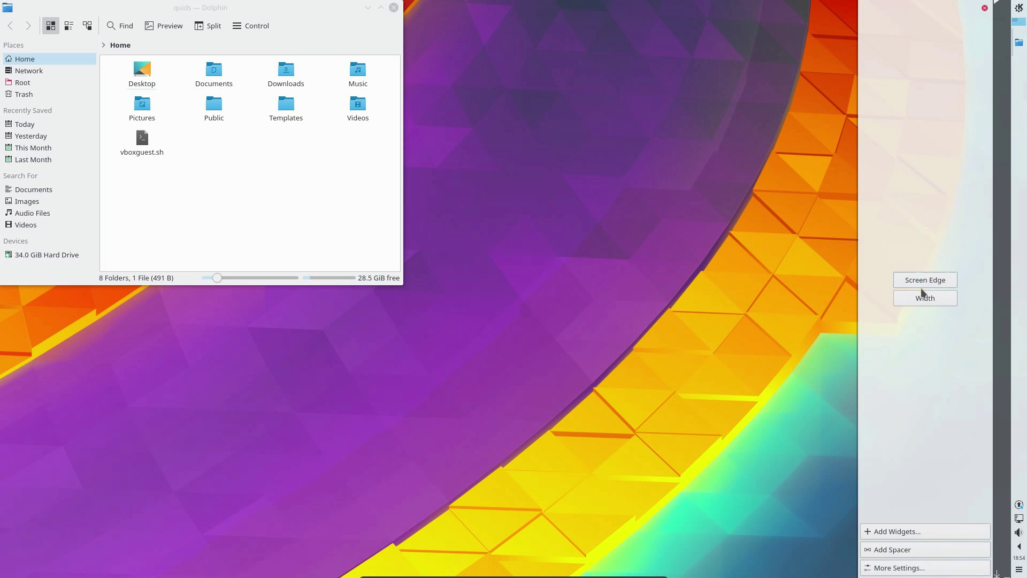
{"action": "left_click_drag", "start_coordinate": [923, 297], "coordinate": [480, 530]}
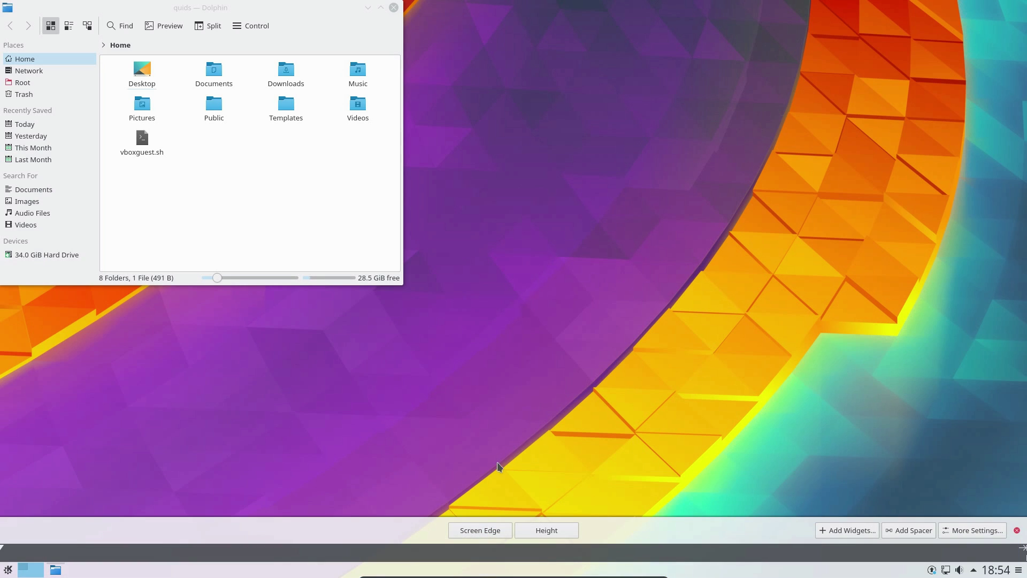
Shut down the computer from the Application Dashboard, confirming Shutdown
{"action": "key", "text": "super"}
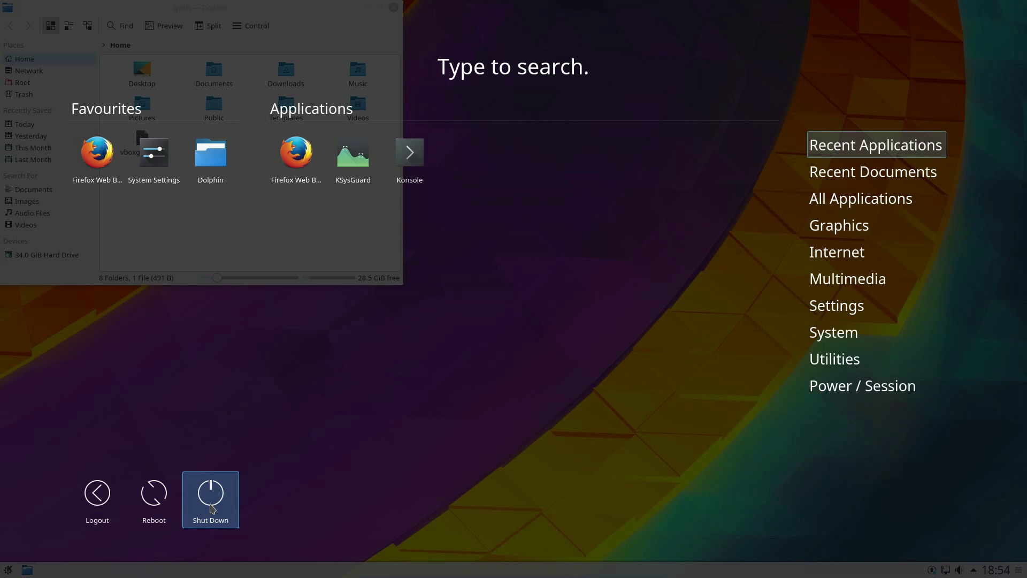
{"action": "left_click", "coordinate": [211, 500]}
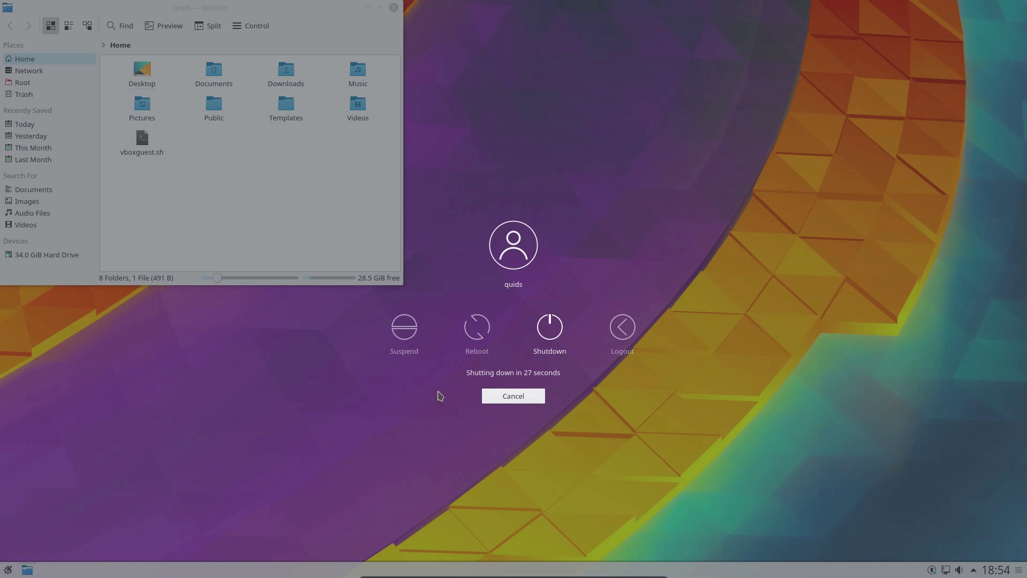
{"action": "left_click", "coordinate": [557, 333]}
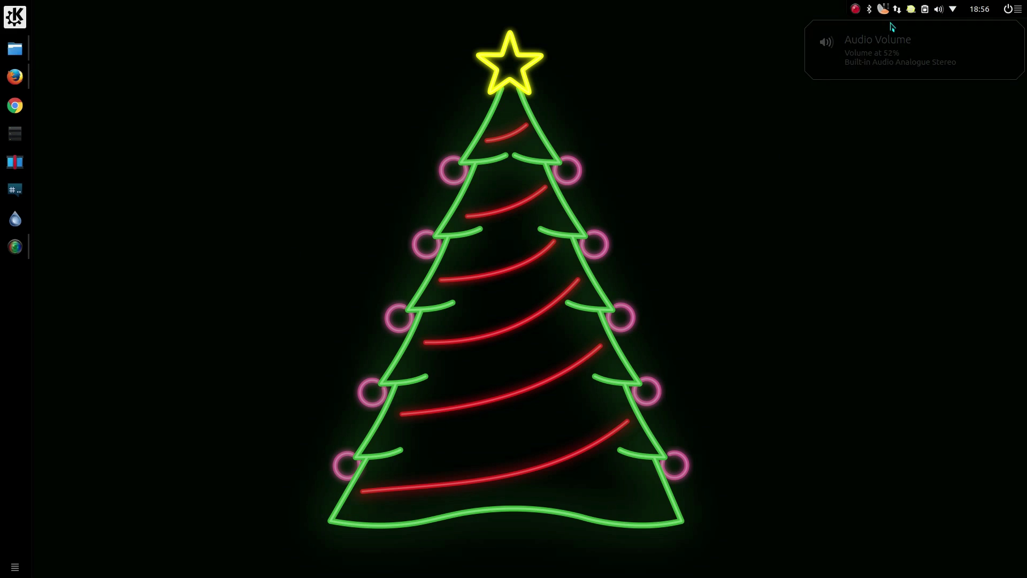
Search the application dashboard for '3rd' and open 3rd Gen.svg in Inkscape
{"action": "key", "text": "alt+F1"}
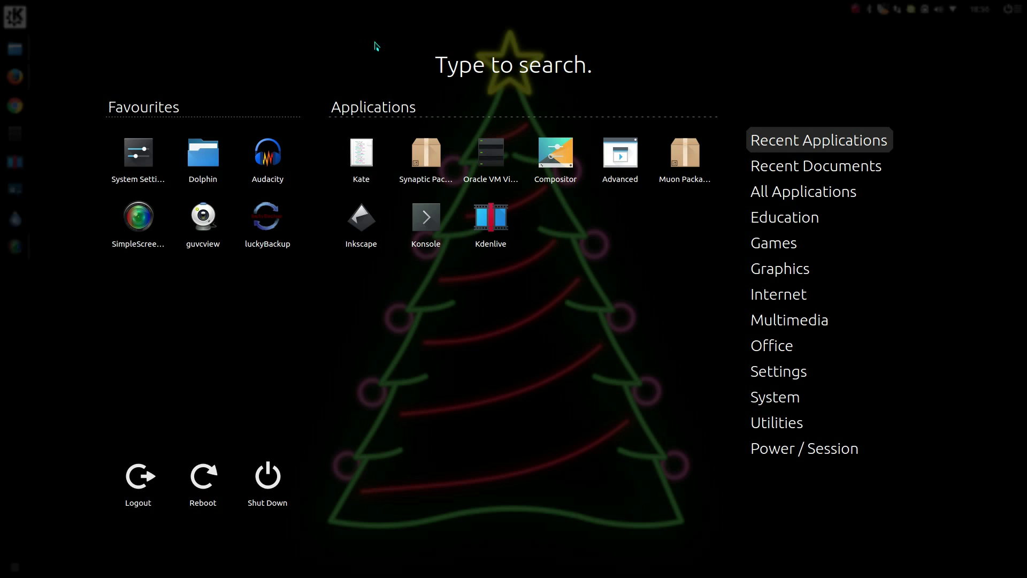
{"action": "mouse_move", "coordinate": [754, 240]}
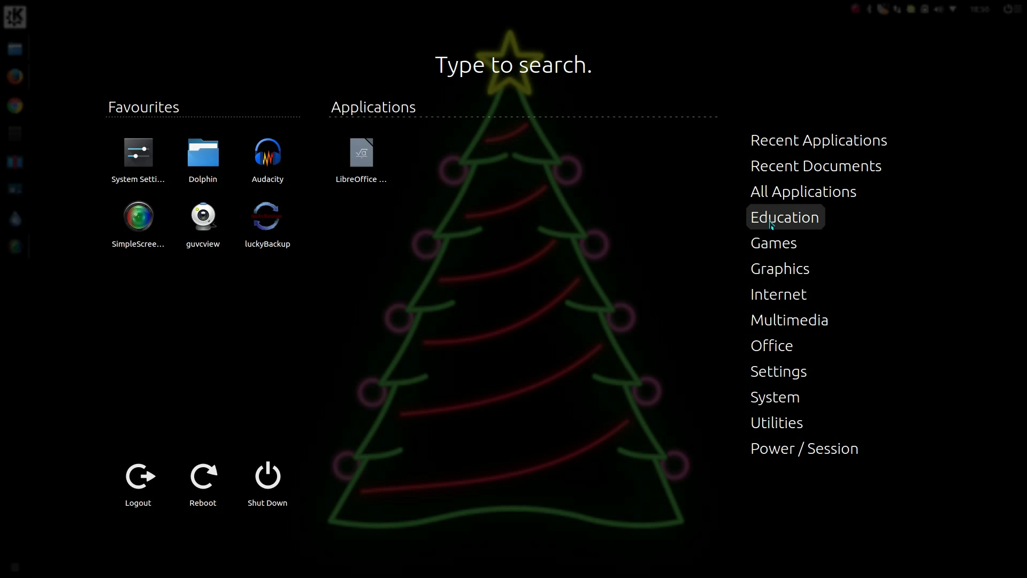
{"action": "mouse_move", "coordinate": [780, 320]}
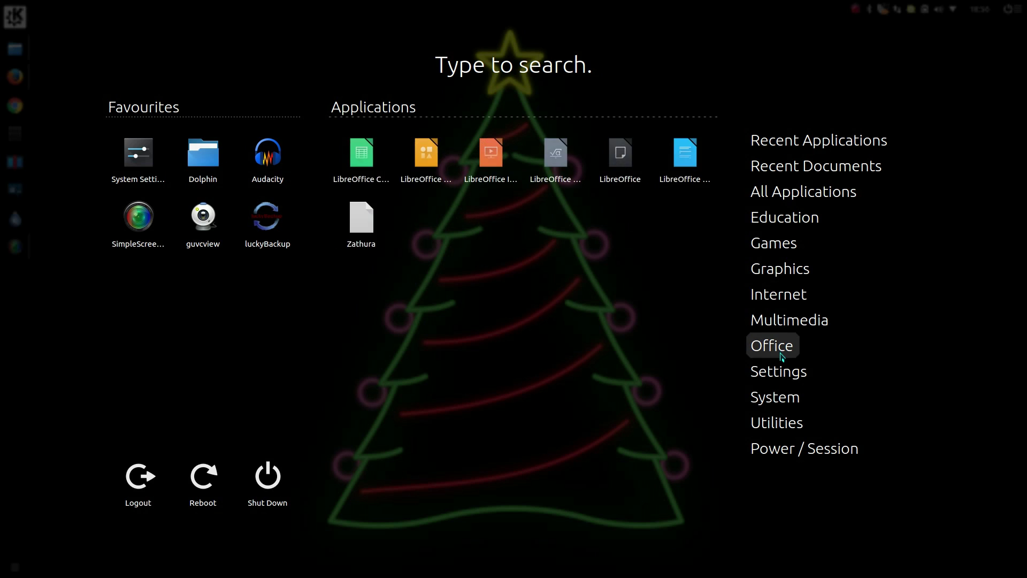
{"action": "mouse_move", "coordinate": [793, 448]}
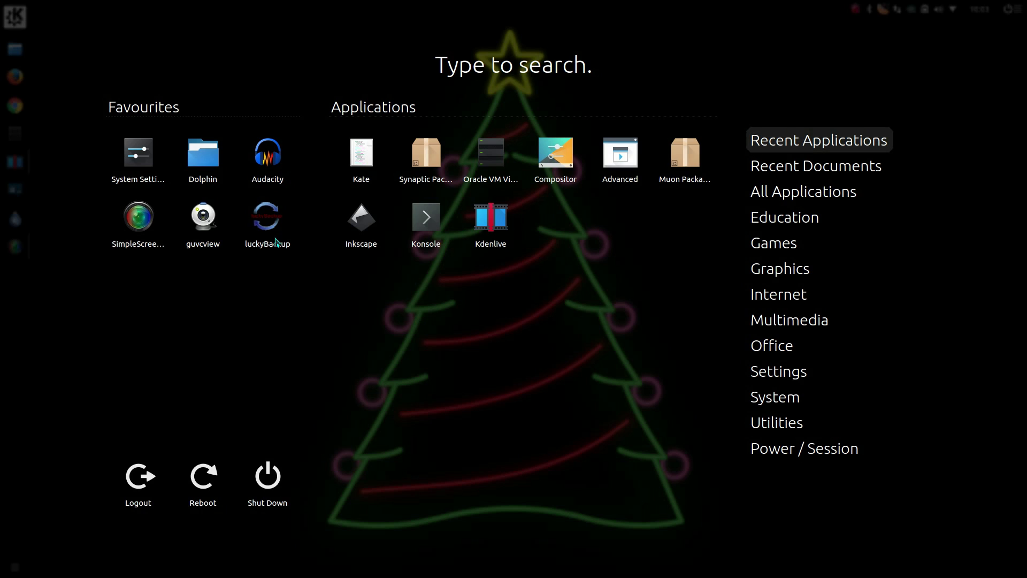
{"action": "type", "text": "fi"}
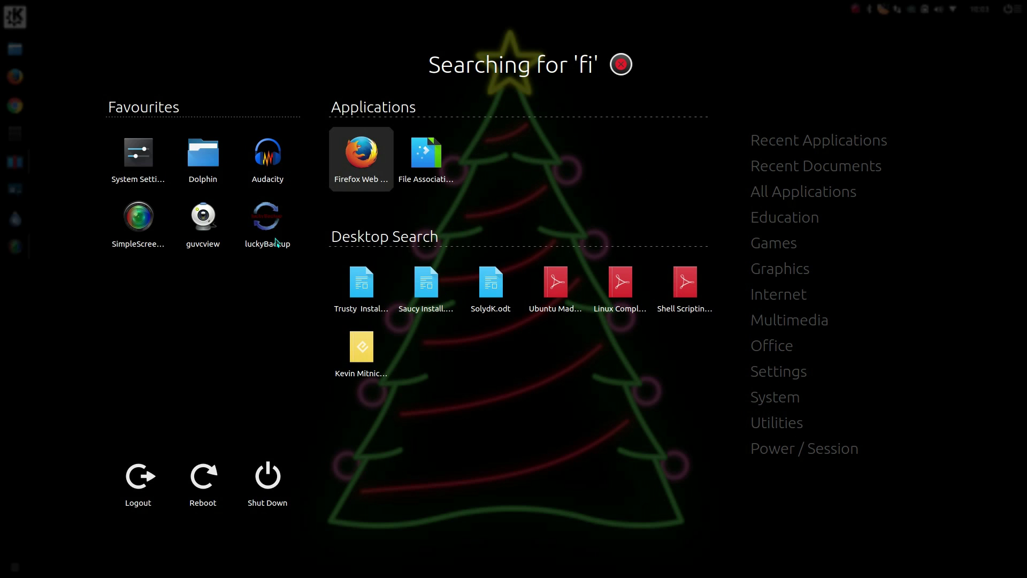
{"action": "key", "text": "Right"}
{"action": "key", "text": "Left"}
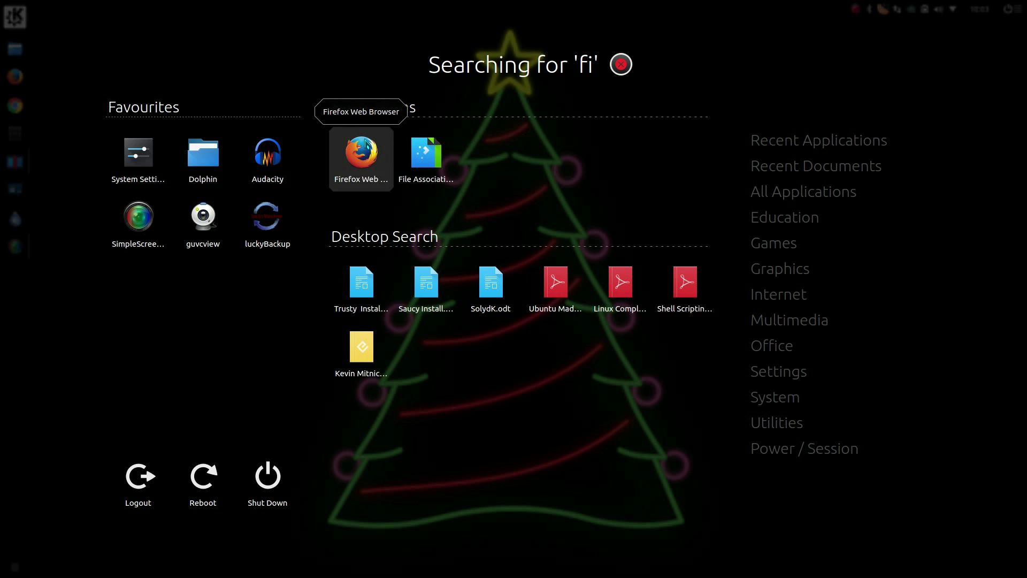
{"action": "key", "text": "BackSpace"}
{"action": "key", "text": "BackSpace"}
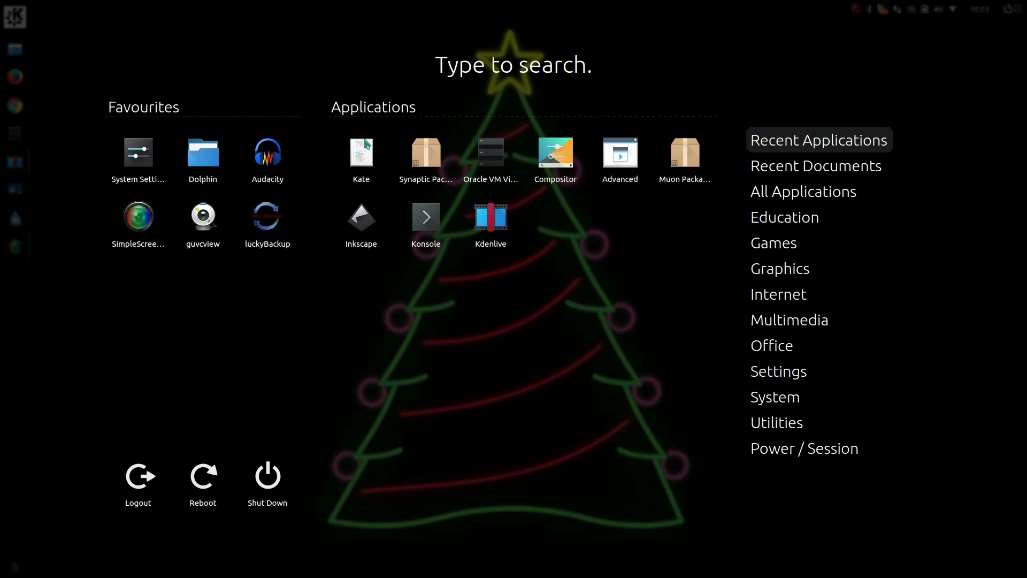
{"action": "type", "text": "3rd"}
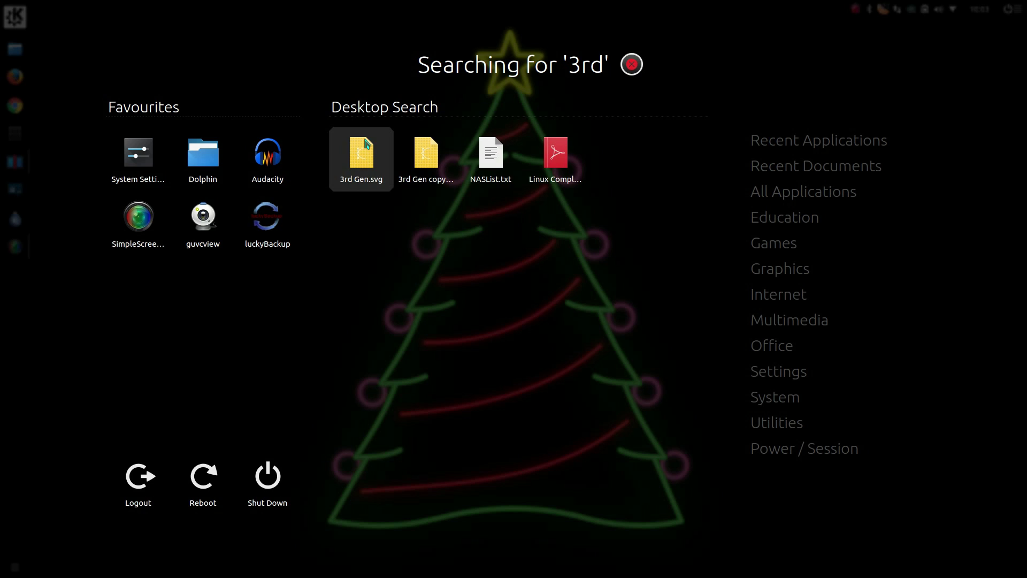
{"action": "key", "text": "BackSpace"}
{"action": "key", "text": "BackSpace"}
{"action": "key", "text": "BackSpace"}
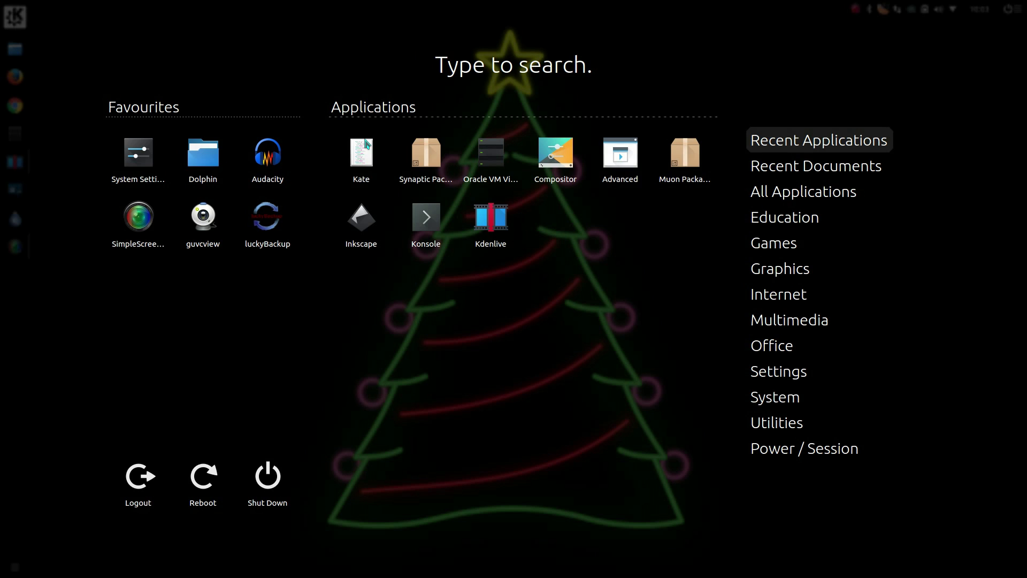
{"action": "type", "text": "3rd"}
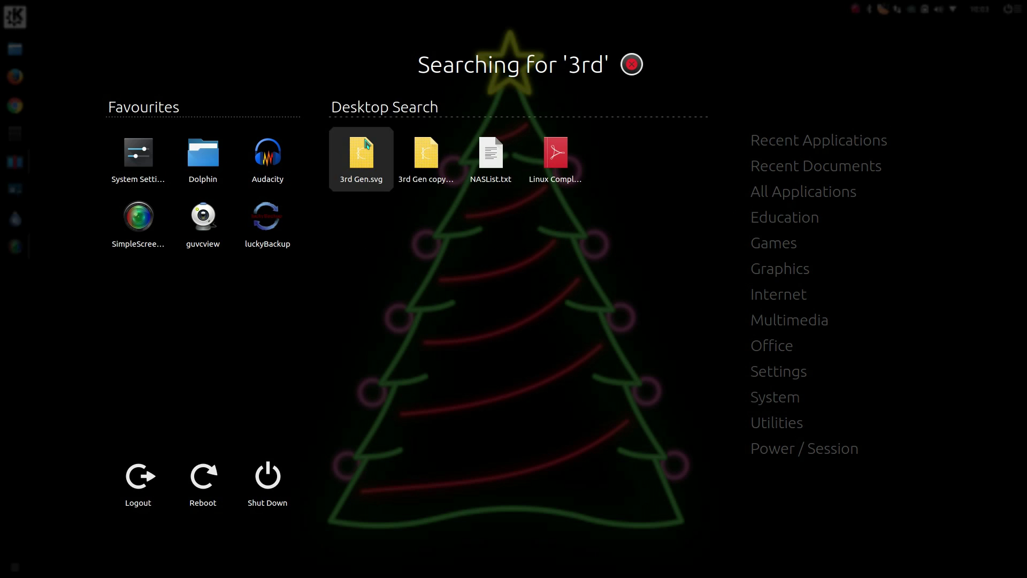
{"action": "key", "text": "Return"}
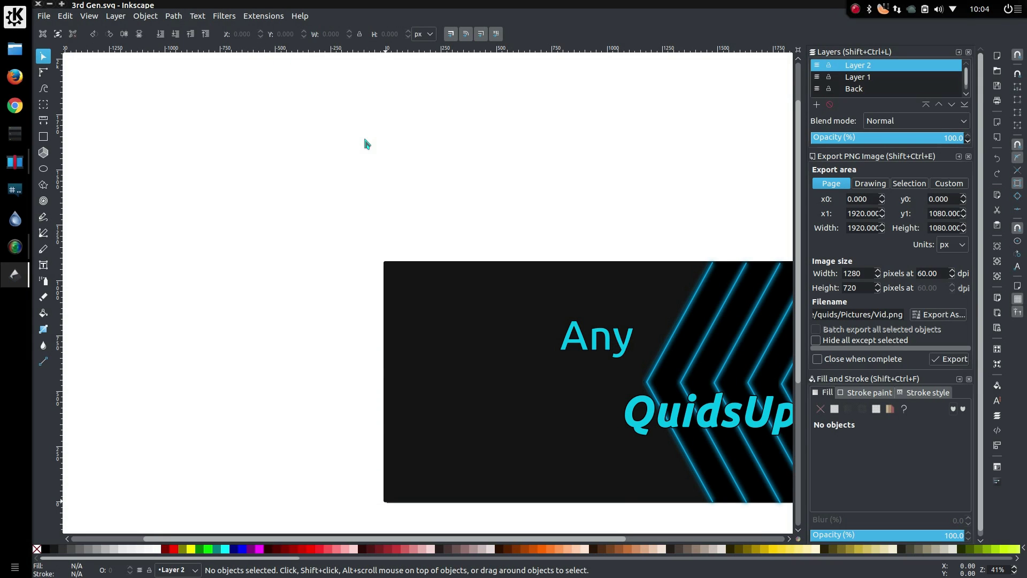
Open the launcher over Inkscape and search for 'desktop lxqt'
{"action": "key", "text": "super"}
{"action": "type", "text": "desktop"}
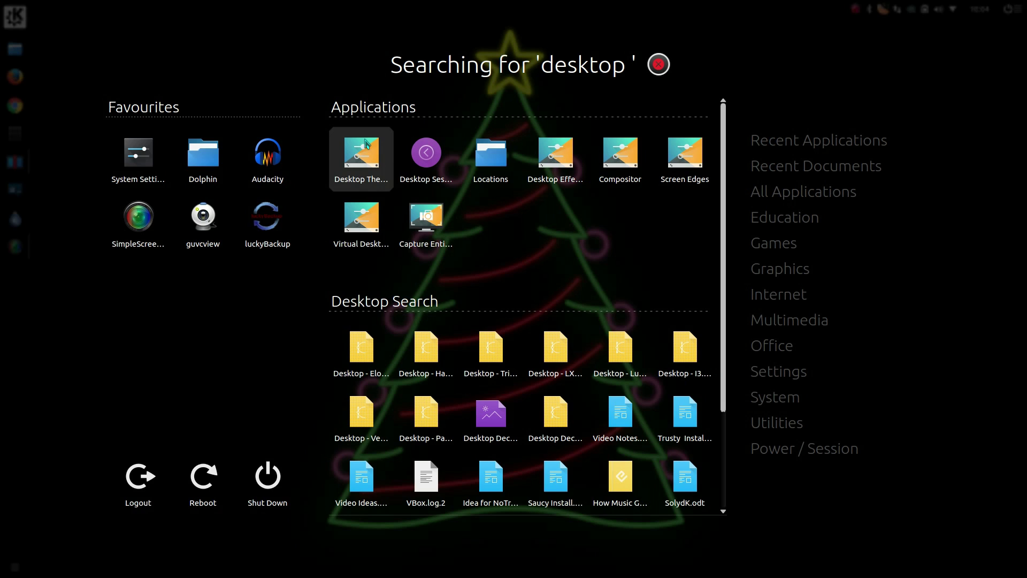
{"action": "type", "text": "lxqt"}
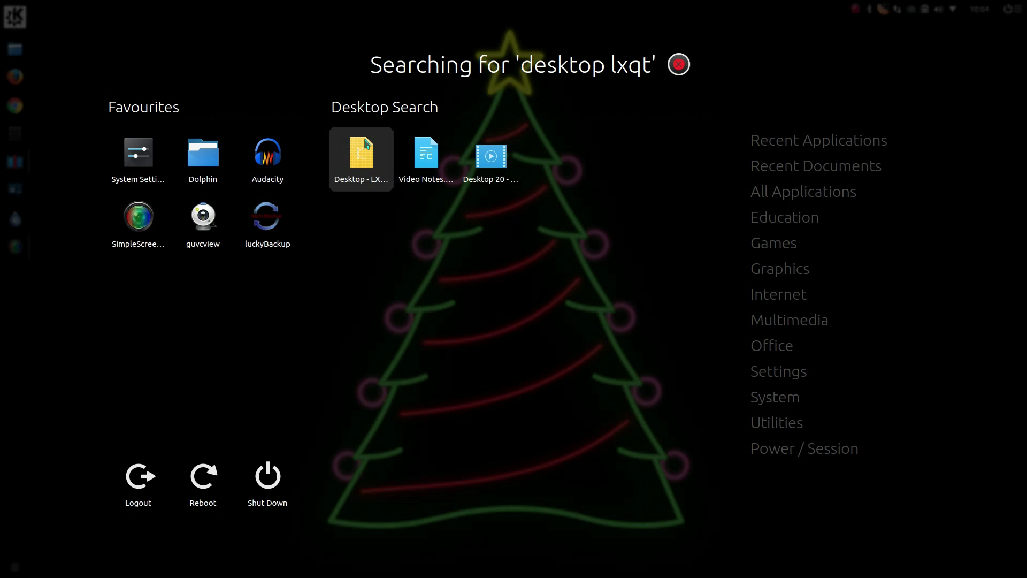
Open Desktop - LXQt.svg, then snap its window to a quarter, the left half and full screen
{"action": "left_click", "coordinate": [361, 156]}
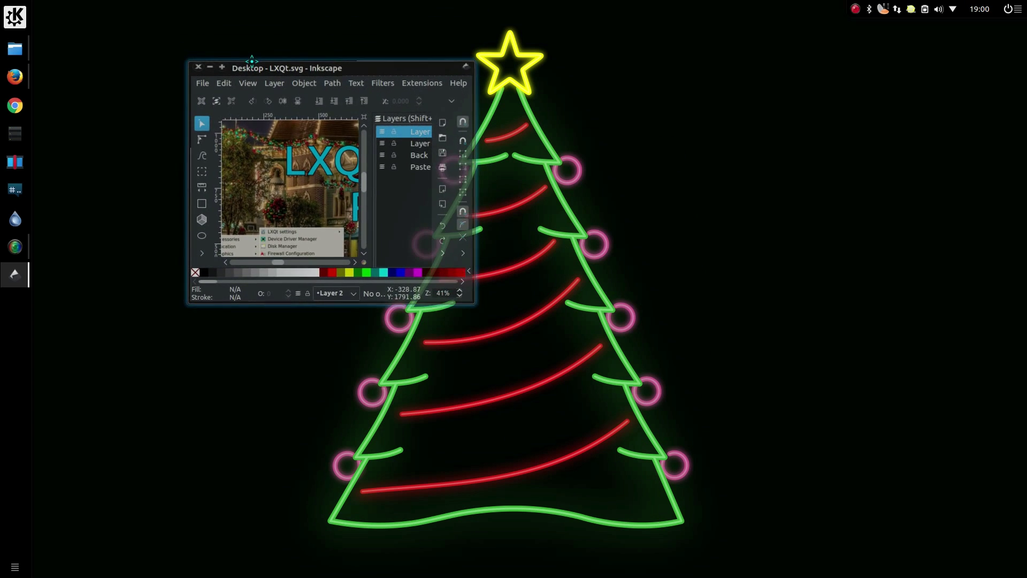
{"action": "left_click_drag", "start_coordinate": [251, 61], "coordinate": [4, 5]}
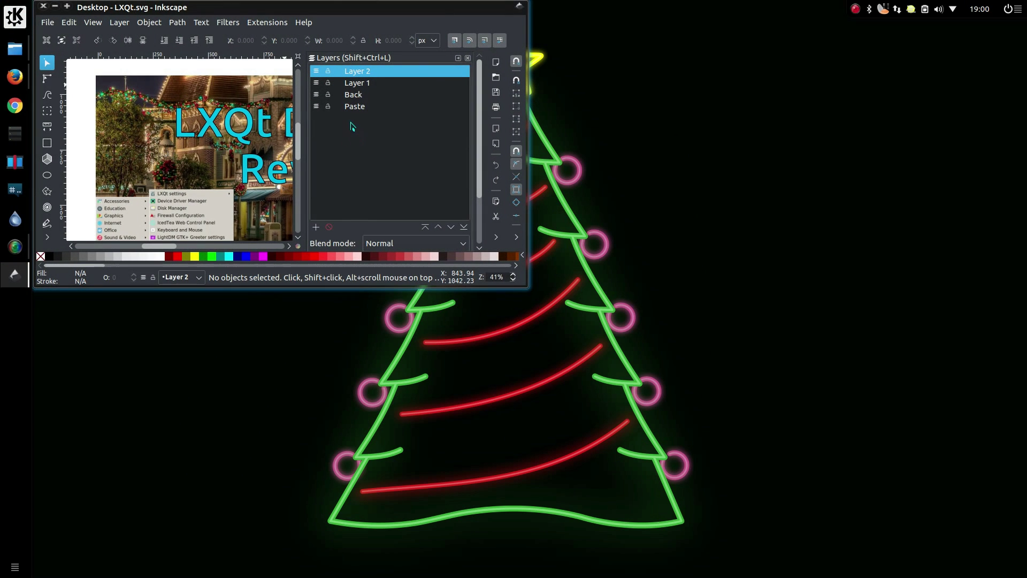
{"action": "left_click_drag", "start_coordinate": [309, 6], "coordinate": [2, 262]}
{"action": "left_click_drag", "start_coordinate": [282, 7], "coordinate": [556, 2]}
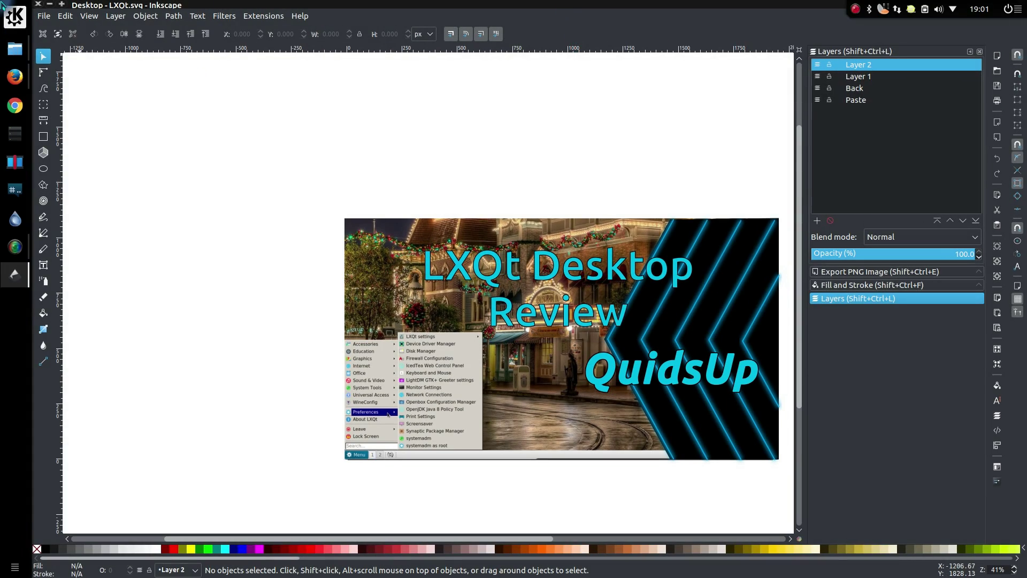
{"action": "mouse_move", "coordinate": [4, 7]}
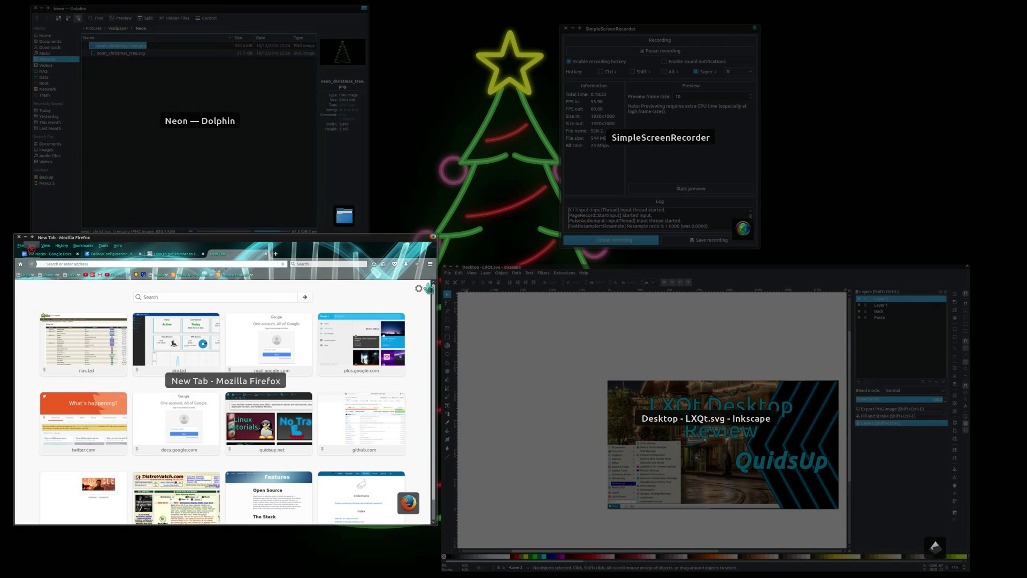
Drop neon_christmas_tree.svg from Dolphin onto the desktop as an Image widget
{"action": "left_click", "coordinate": [469, 170]}
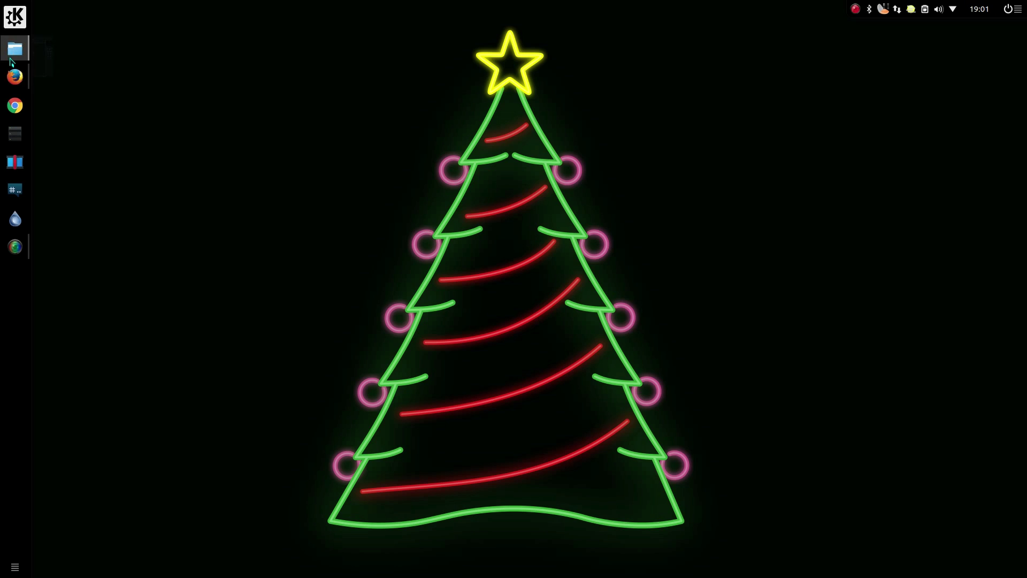
{"action": "left_click", "coordinate": [15, 48]}
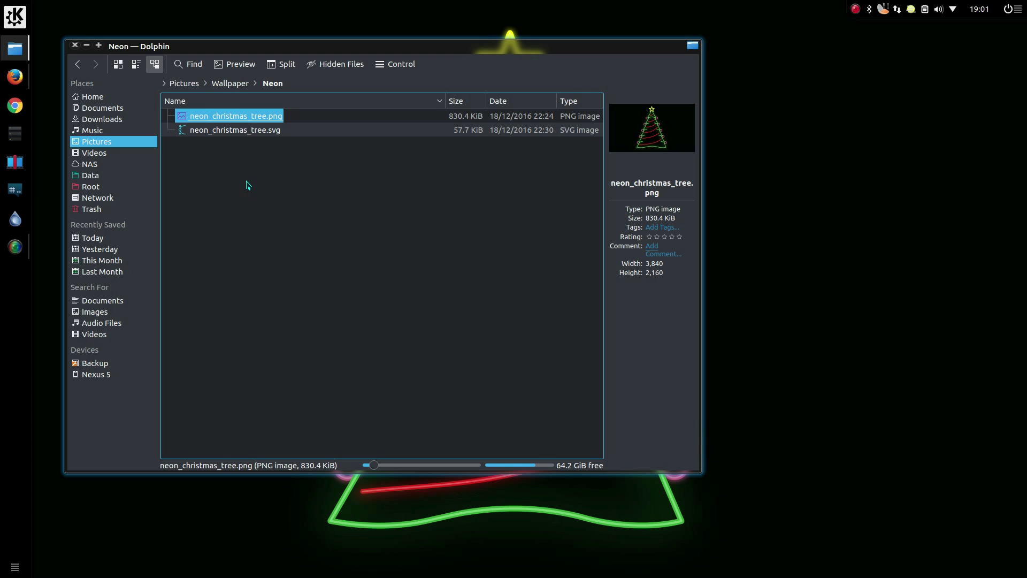
{"action": "left_click", "coordinate": [229, 133]}
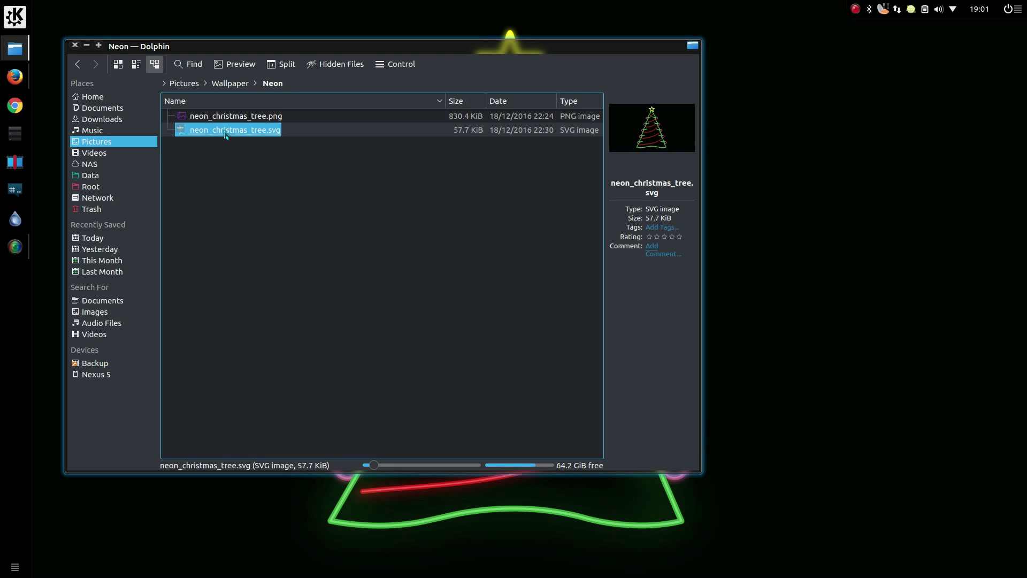
{"action": "left_click_drag", "start_coordinate": [225, 132], "coordinate": [791, 137]}
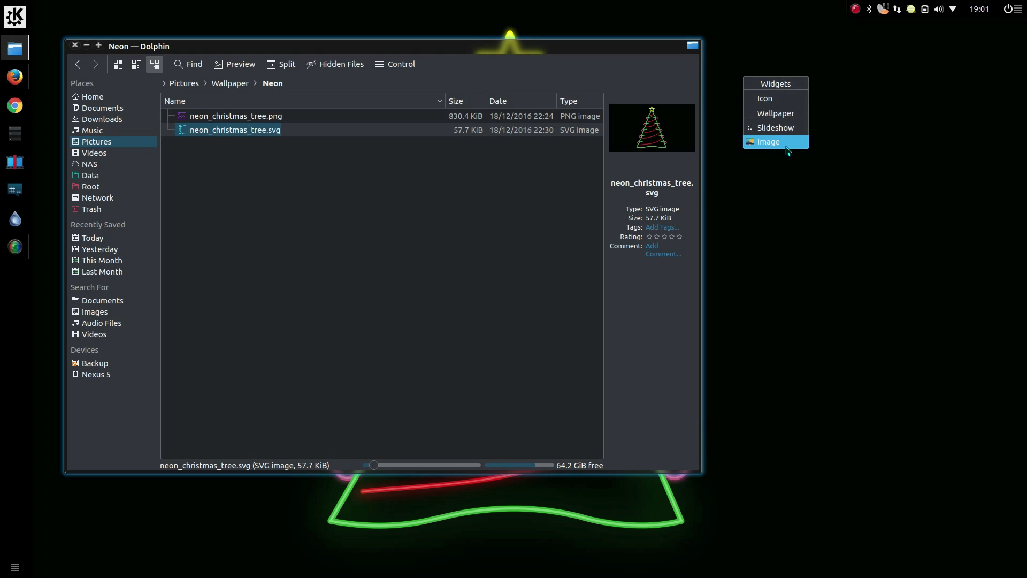
{"action": "left_click", "coordinate": [786, 145]}
Drag neon_christmas_tree.png toward the desktop and shift the Dolphin window aside
{"action": "mouse_move", "coordinate": [459, 48]}
{"action": "left_mouse_down"}
{"action": "mouse_move", "coordinate": [490, 182]}
{"action": "mouse_move", "coordinate": [484, 49]}
{"action": "mouse_move", "coordinate": [472, 61]}
{"action": "left_mouse_up"}
{"action": "left_click", "coordinate": [249, 124]}
{"action": "left_click_drag", "start_coordinate": [250, 124], "coordinate": [792, 129]}
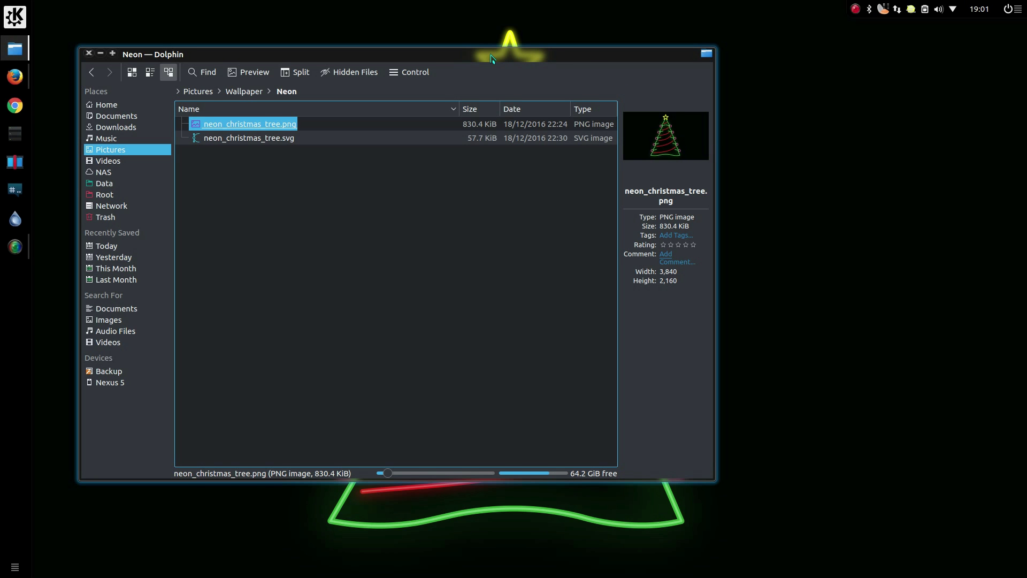
{"action": "mouse_move", "coordinate": [491, 55]}
{"action": "left_mouse_down"}
{"action": "mouse_move", "coordinate": [504, 102]}
{"action": "mouse_move", "coordinate": [500, 64]}
{"action": "left_mouse_up"}
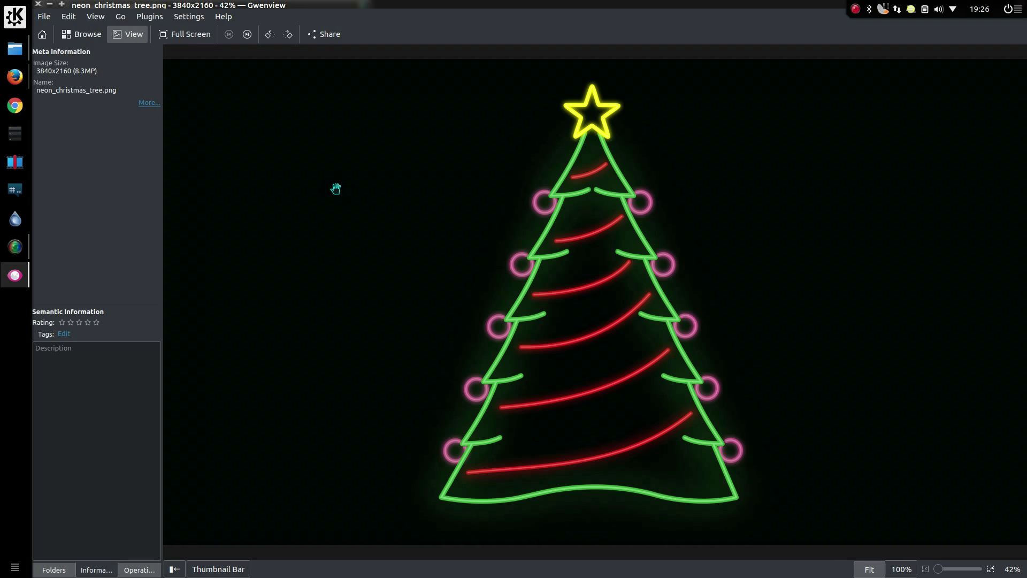
{"action": "key", "text": "c"}
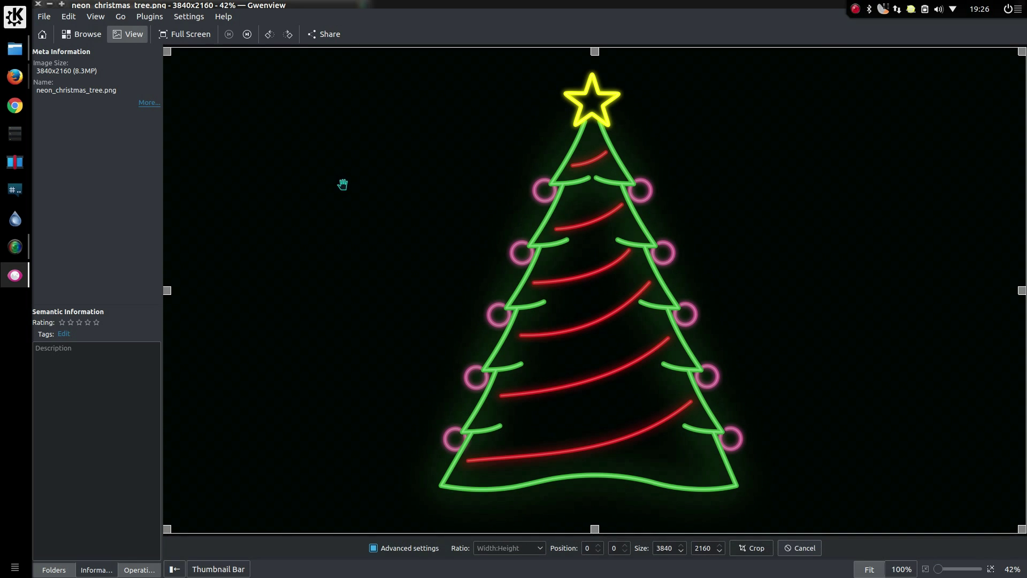
{"action": "key", "text": "Escape"}
{"action": "key", "text": "ctrl+r"}
{"action": "key", "text": "ctrl+r"}
{"action": "key", "text": "ctrl+r"}
{"action": "key", "text": "ctrl+r"}
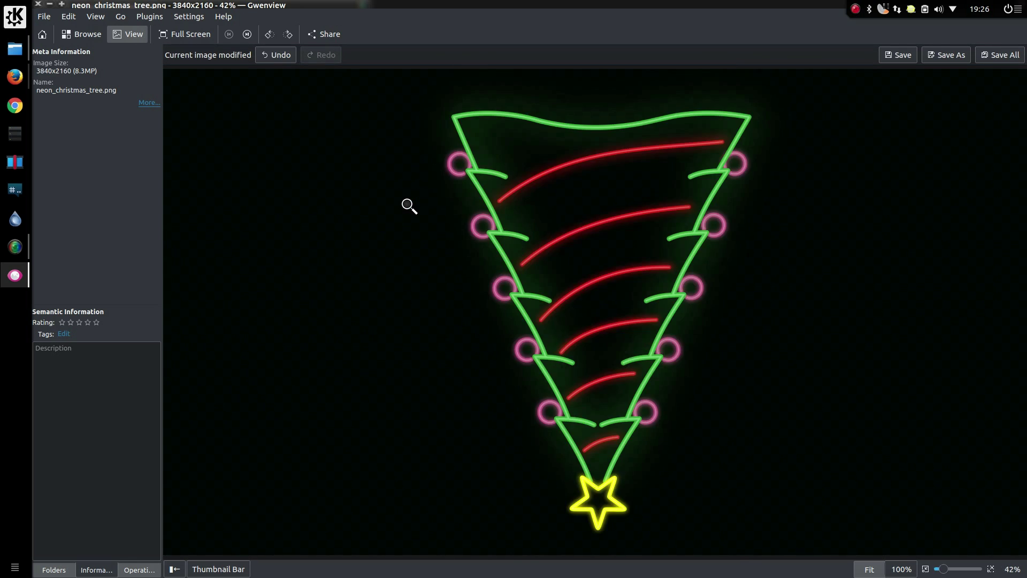
{"action": "key", "text": "shift+r"}
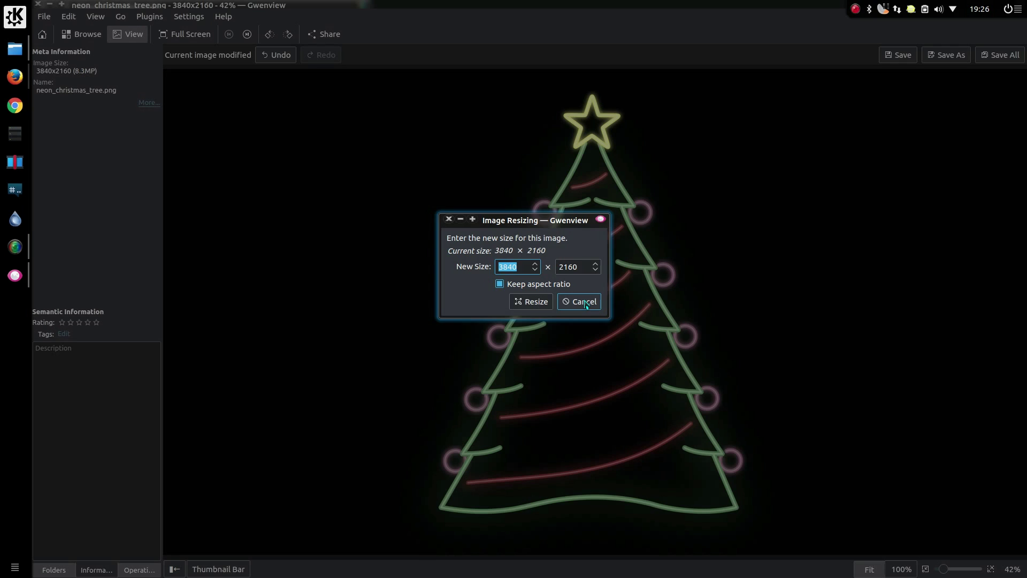
{"action": "left_click", "coordinate": [585, 302]}
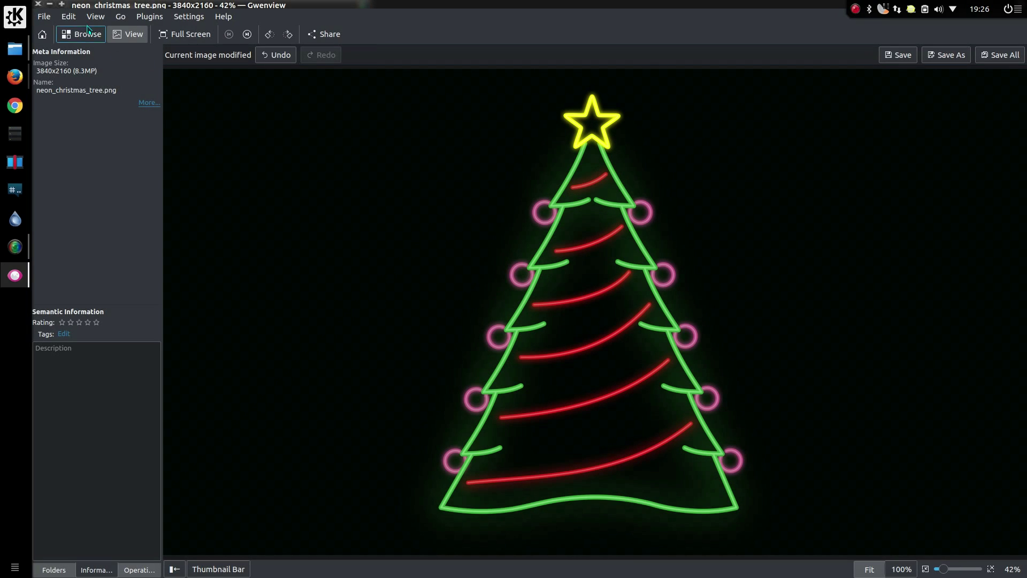
{"action": "left_click", "coordinate": [68, 16]}
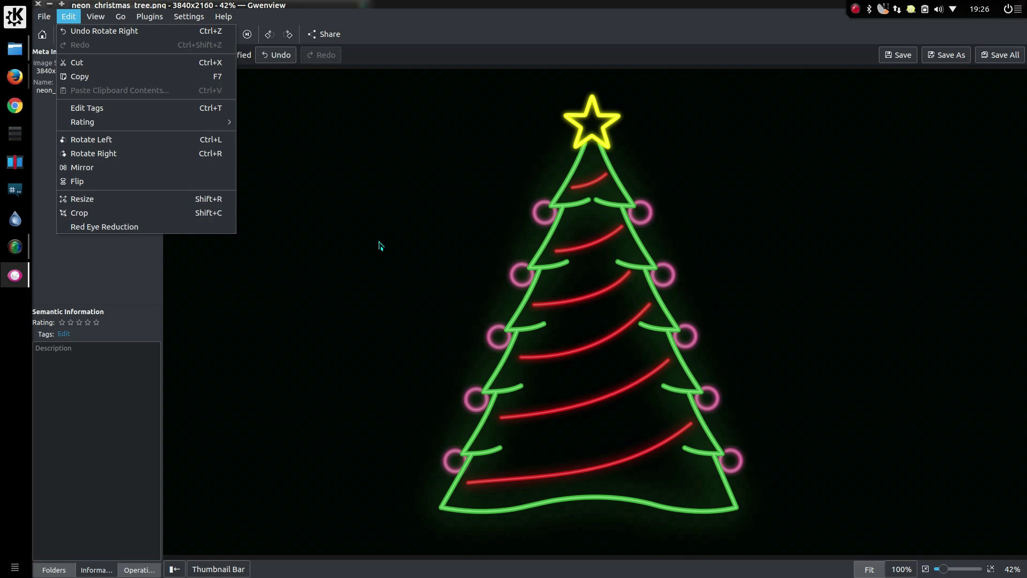
{"action": "left_click", "coordinate": [395, 213]}
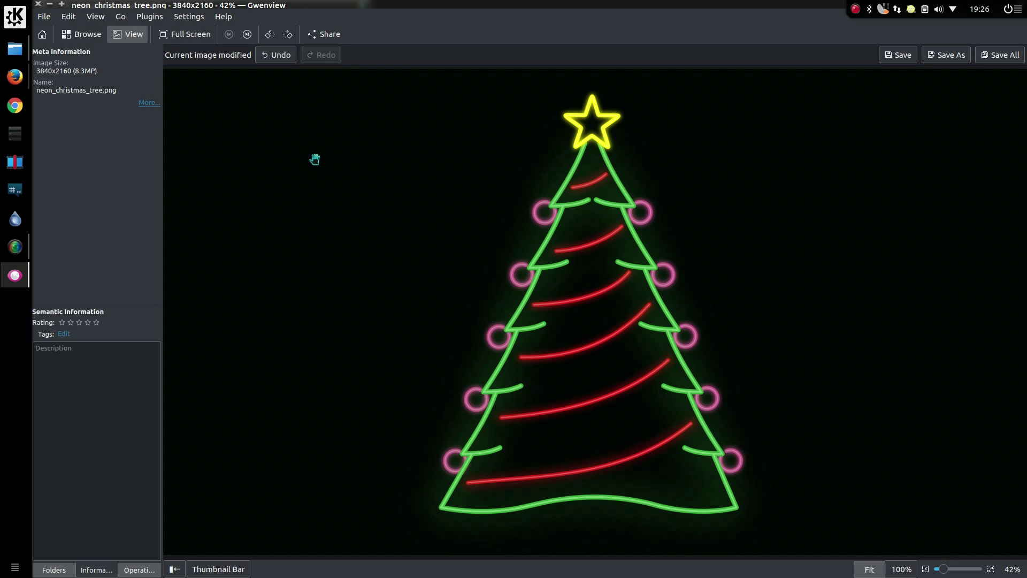
{"action": "key", "text": "F2"}
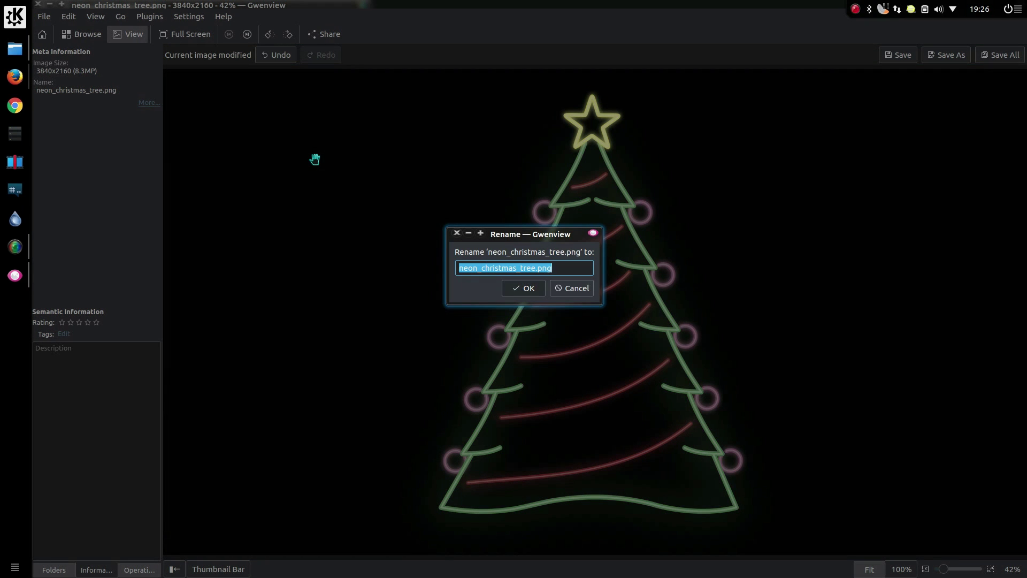
{"action": "key", "text": "Escape"}
{"action": "key", "text": "Return"}
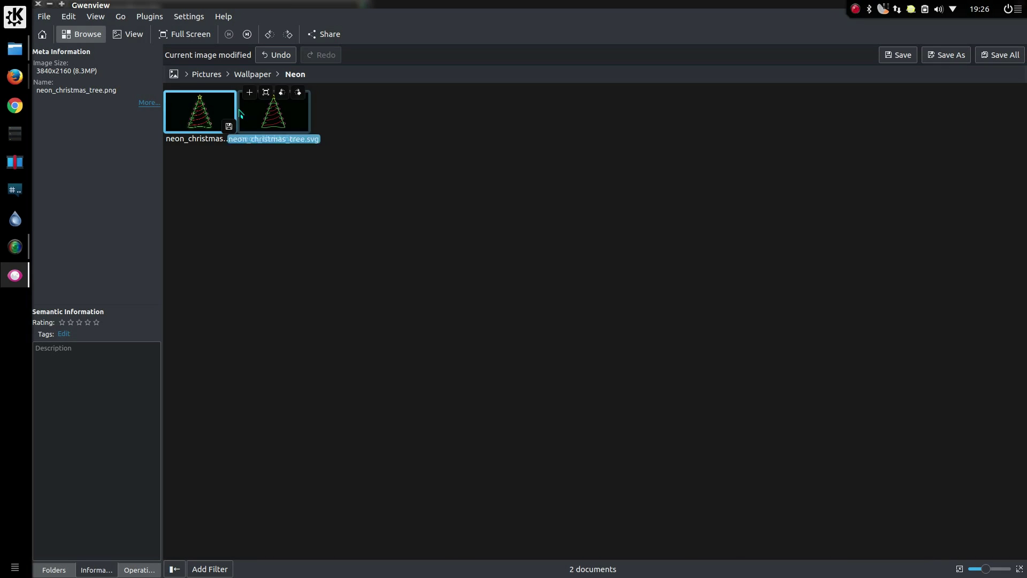
{"action": "right_click", "coordinate": [196, 111]}
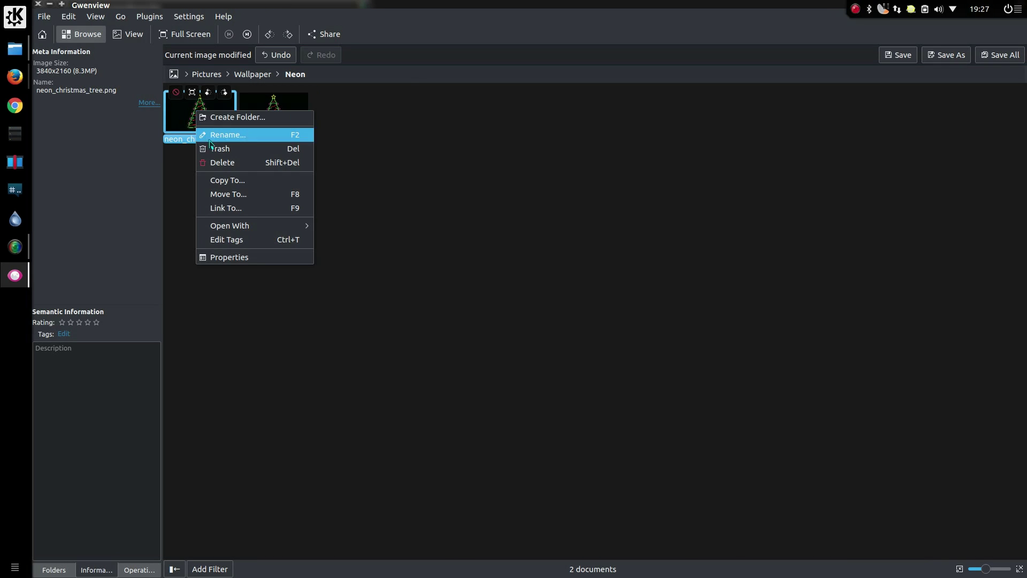
{"action": "left_click", "coordinate": [619, 223]}
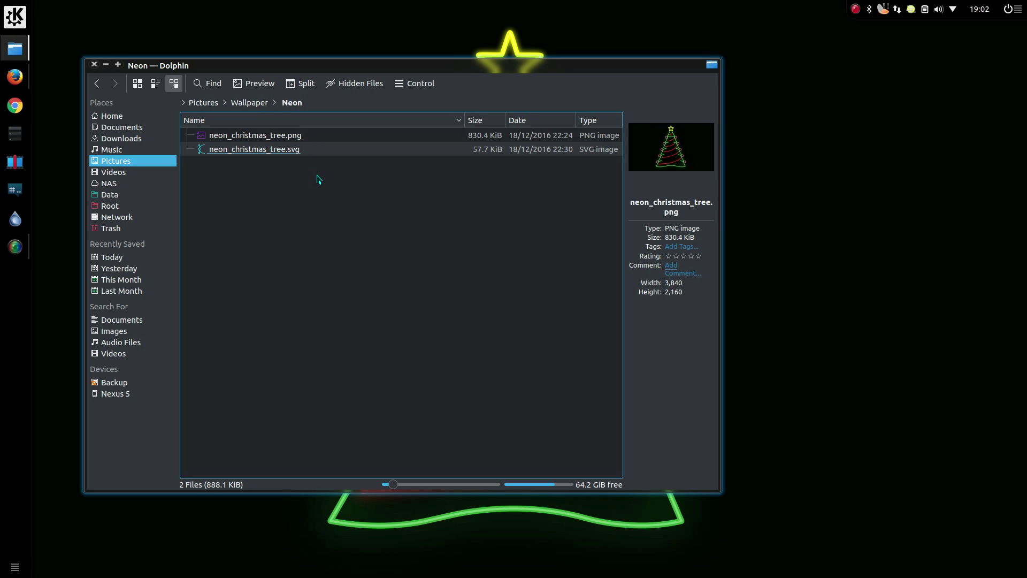
Toggle Dolphin's split view, show the embedded terminal panel, and browse Music then Pictures
{"action": "key", "text": "F3"}
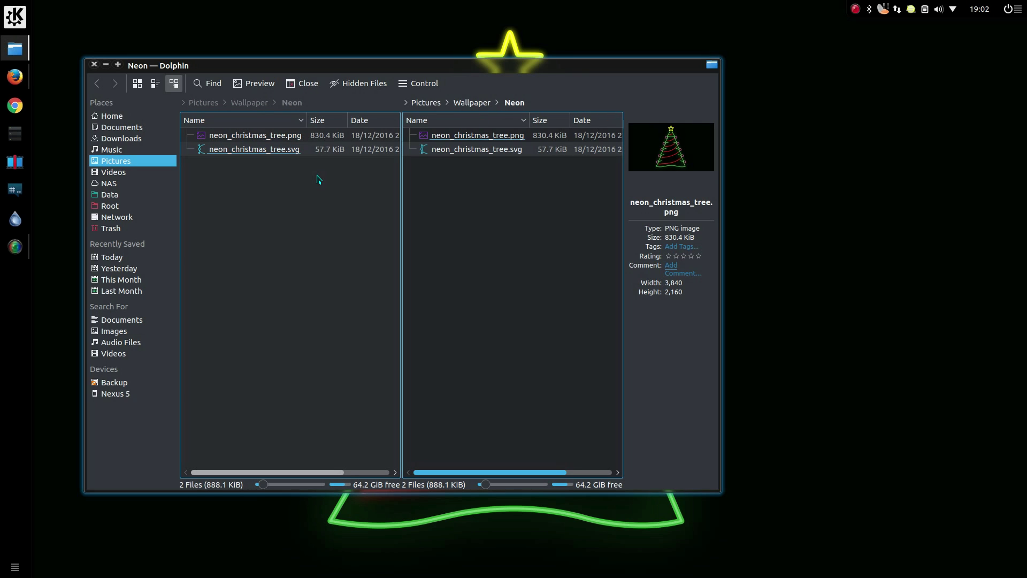
{"action": "key", "text": "F3"}
{"action": "key", "text": "F4"}
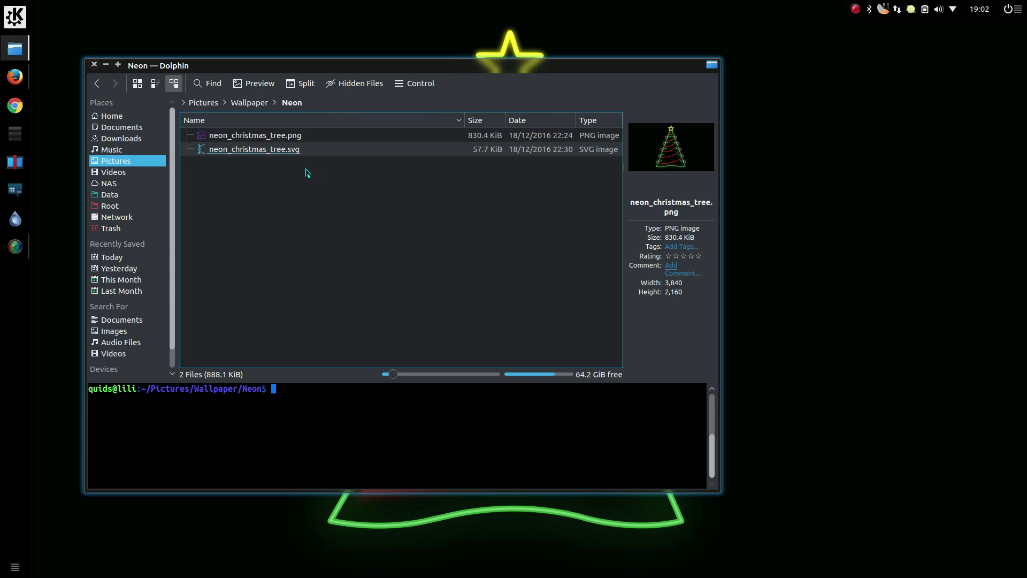
{"action": "left_click", "coordinate": [119, 152]}
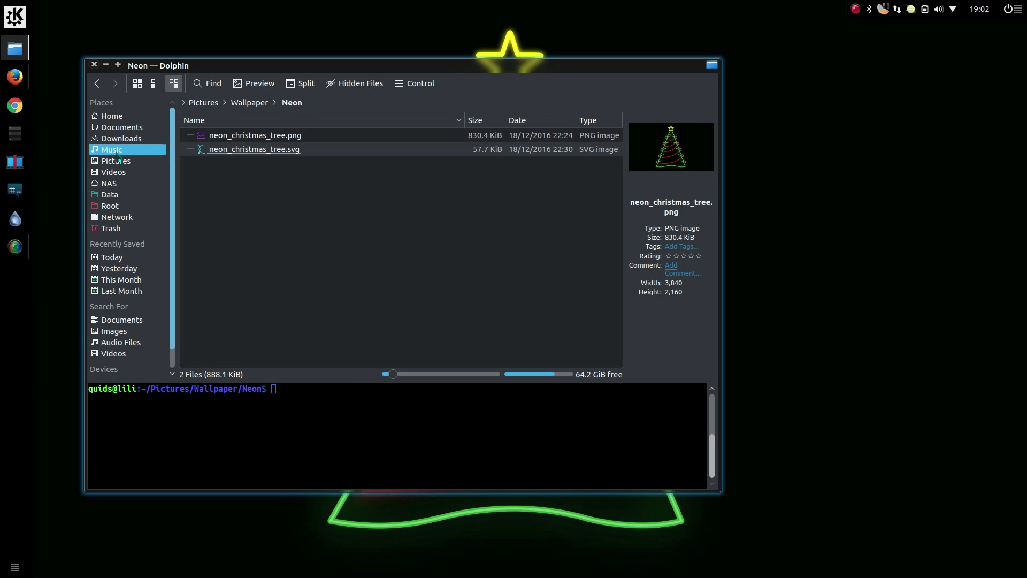
{"action": "left_click", "coordinate": [119, 162]}
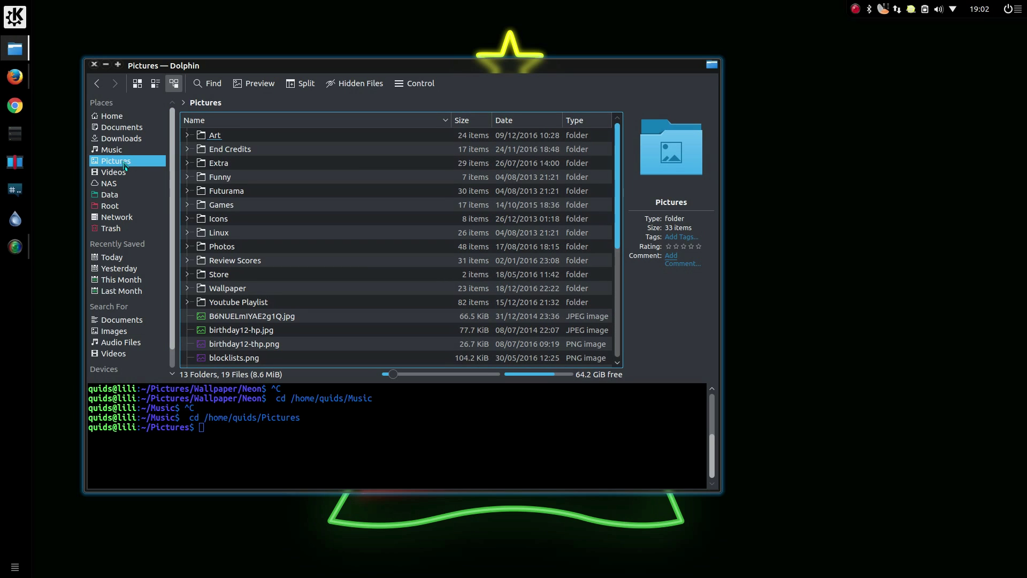
Batch-rename the four Screenshot_20160925 files to test 1–4.png
{"action": "key", "text": "F4"}
{"action": "key", "text": "super+Page_Up"}
{"action": "left_click_drag", "start_coordinate": [321, 370], "coordinate": [353, 422]}
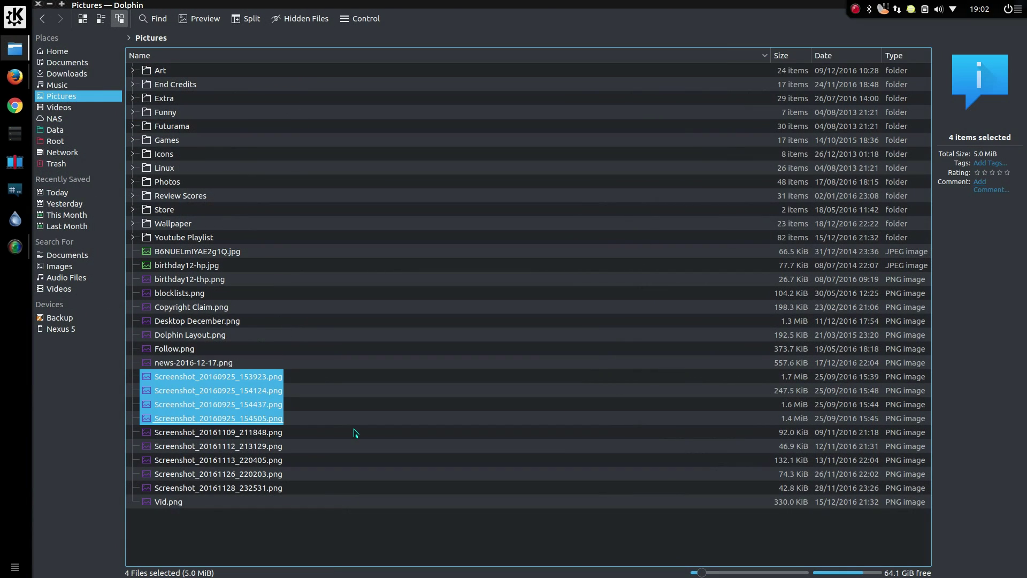
{"action": "key", "text": "F2"}
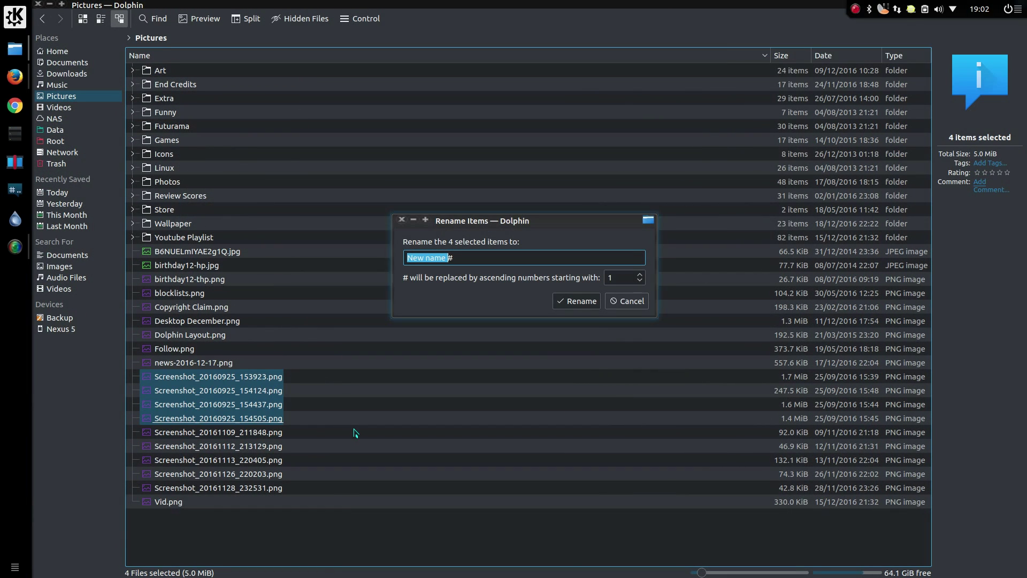
{"action": "type", "text": "test"}
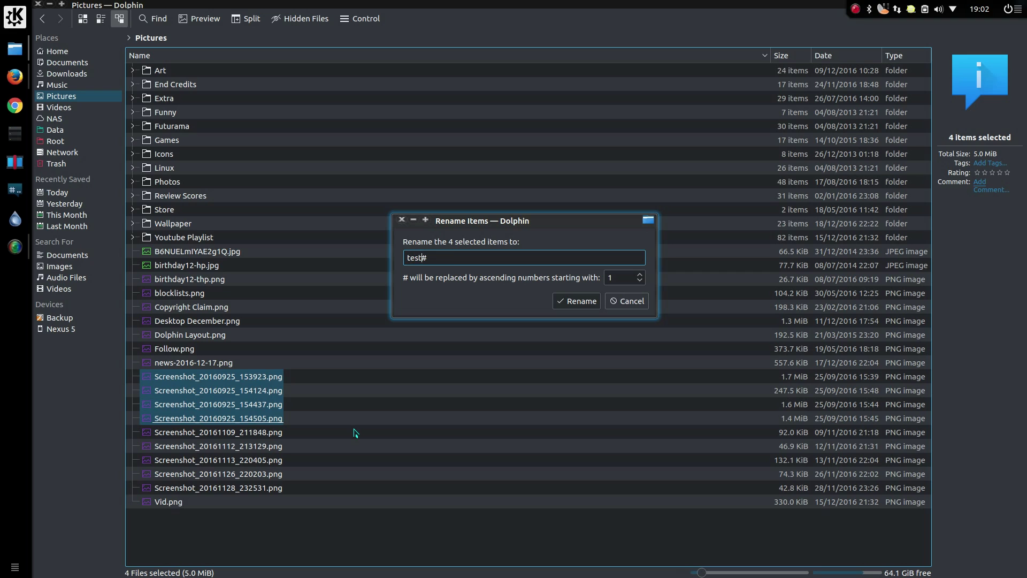
{"action": "key", "text": "Return"}
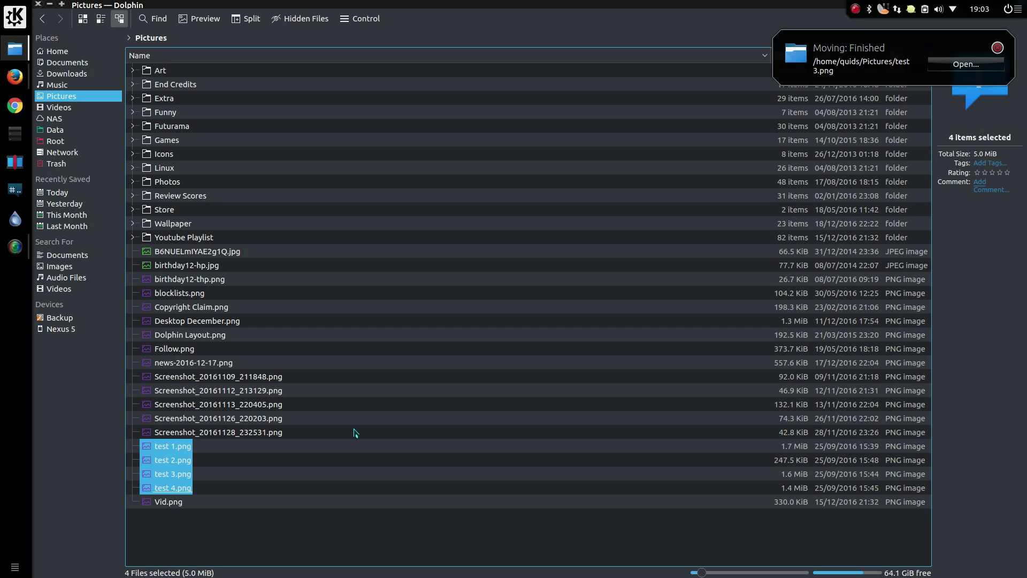
Undo the renames so the screenshots get their original names back
{"action": "key", "text": "ctrl+z"}
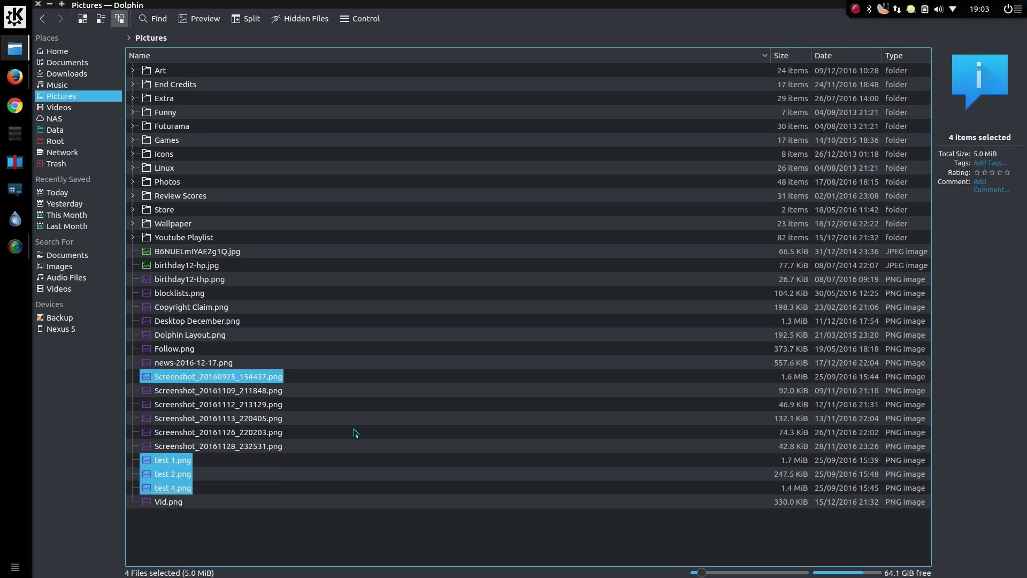
{"action": "left_click", "coordinate": [354, 431]}
{"action": "key", "text": "ctrl+z"}
{"action": "key", "text": "ctrl+z"}
{"action": "key", "text": "ctrl+z"}
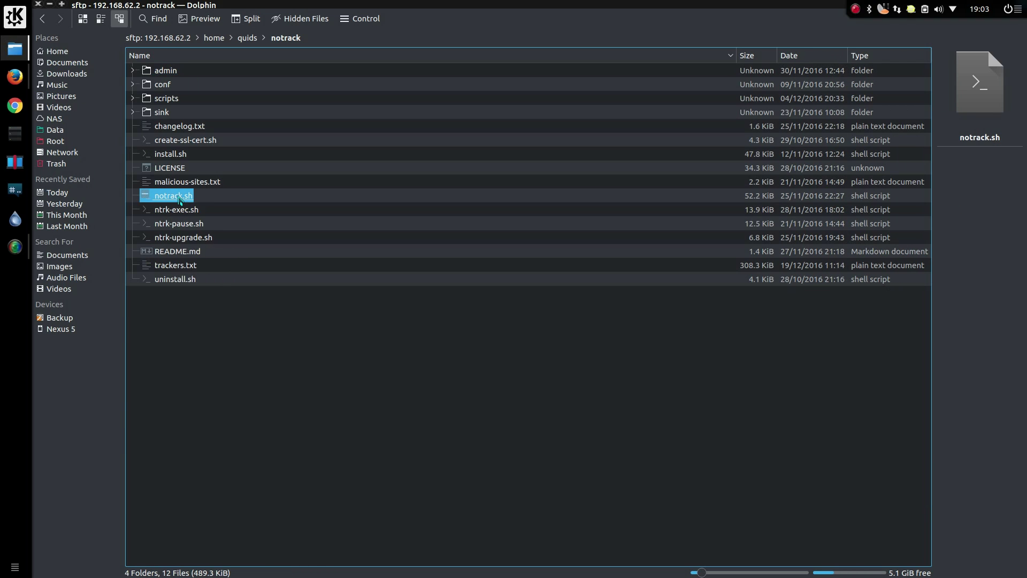
Open notrack.sh in Kate and scroll through to its final line
{"action": "double_click", "coordinate": [174, 197]}
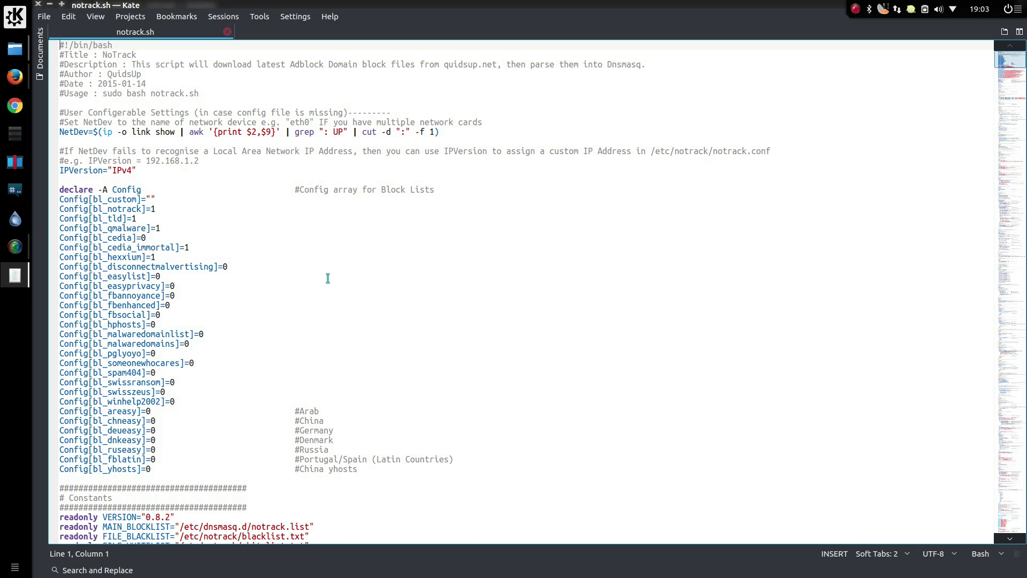
{"action": "scroll", "coordinate": [328, 278], "scroll_direction": "down", "scroll_amount": 7}
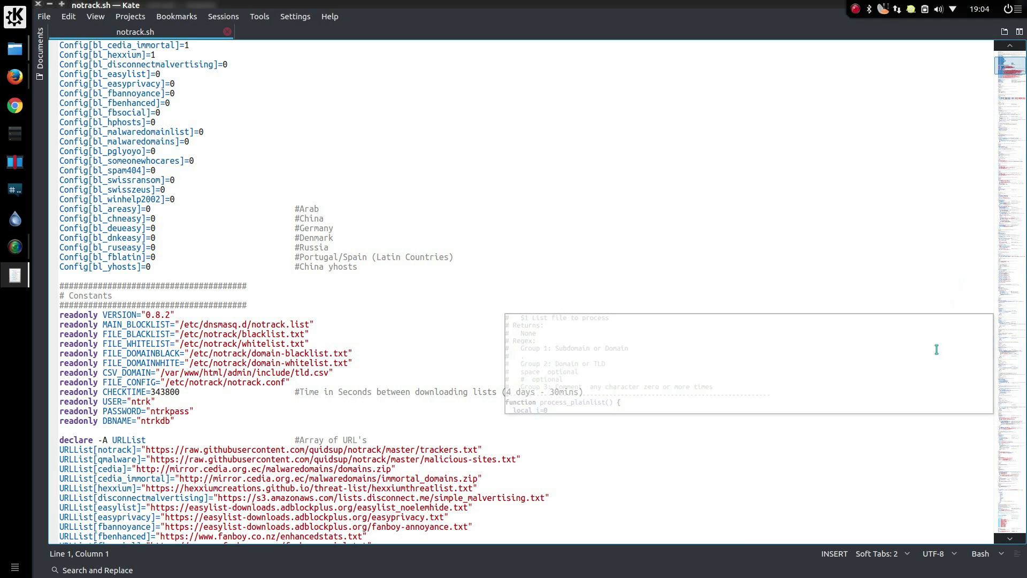
{"action": "key", "text": "ctrl+End"}
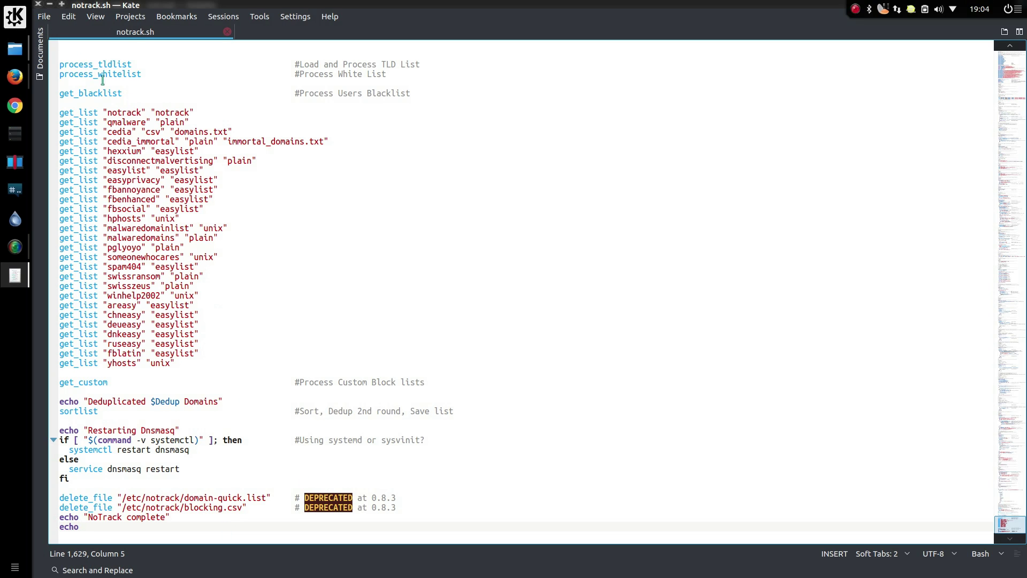
Close Kate, then play ii3.mkv in a window and pause it
{"action": "left_click", "coordinate": [38, 4]}
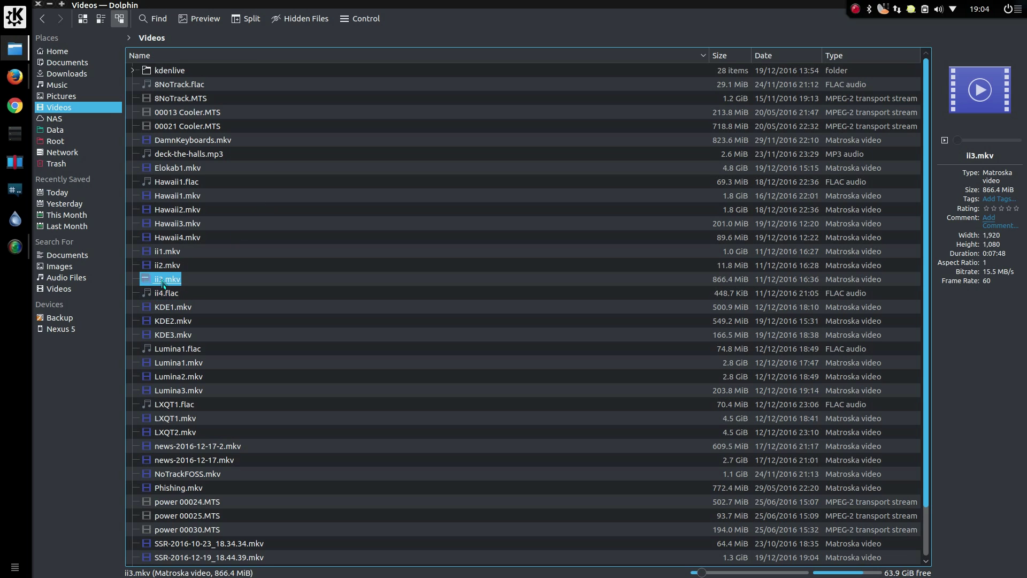
{"action": "left_click", "coordinate": [166, 278]}
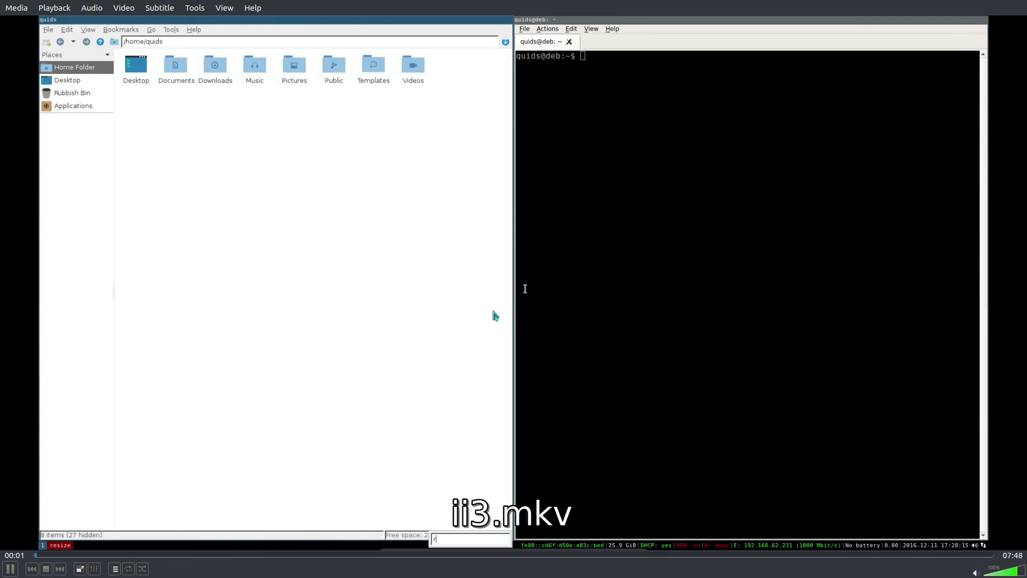
{"action": "double_click", "coordinate": [426, 225]}
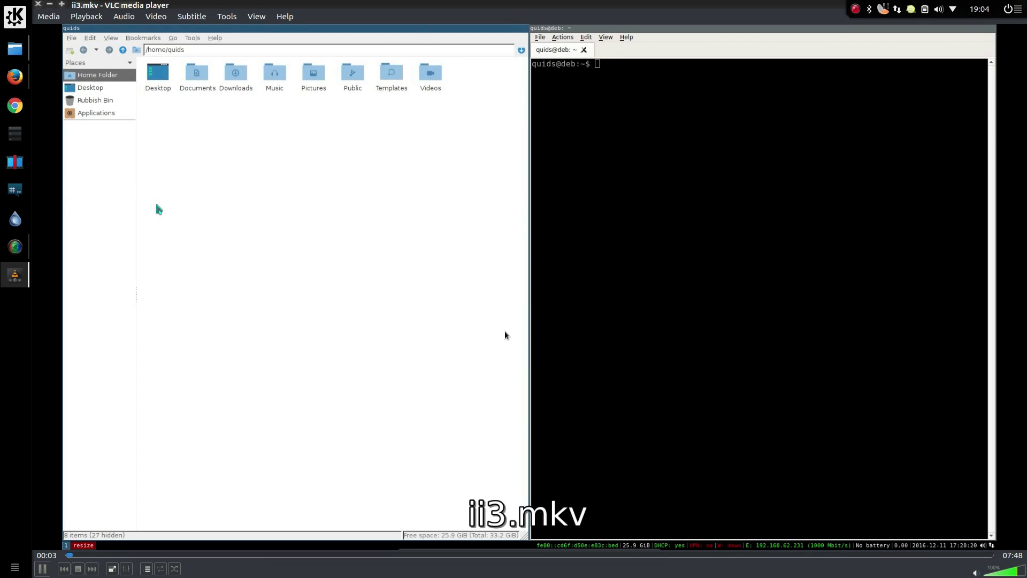
{"action": "key", "text": "space"}
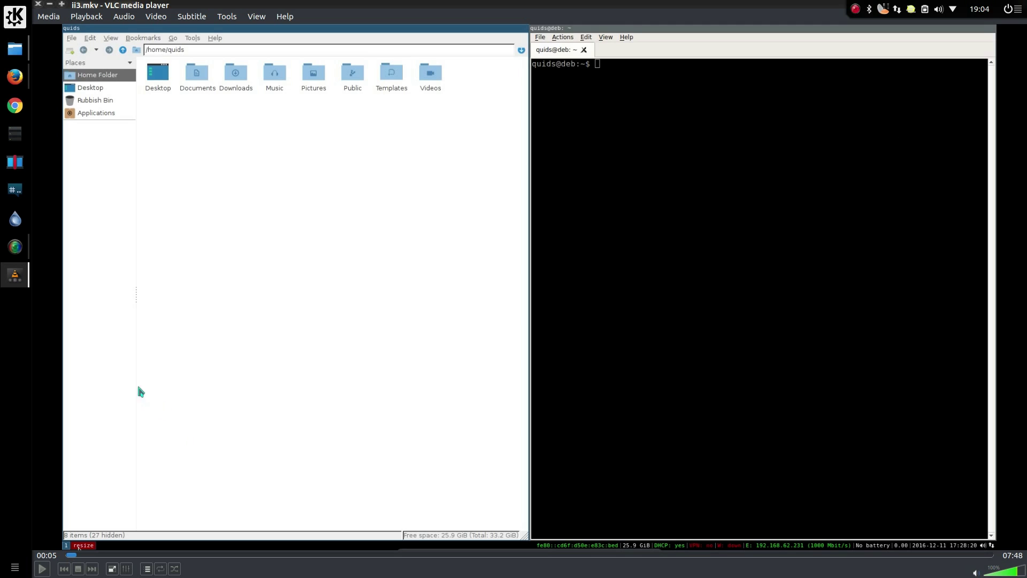
Pin Firefox so it shows as a task manager launcher when not running
{"action": "right_click", "coordinate": [11, 283]}
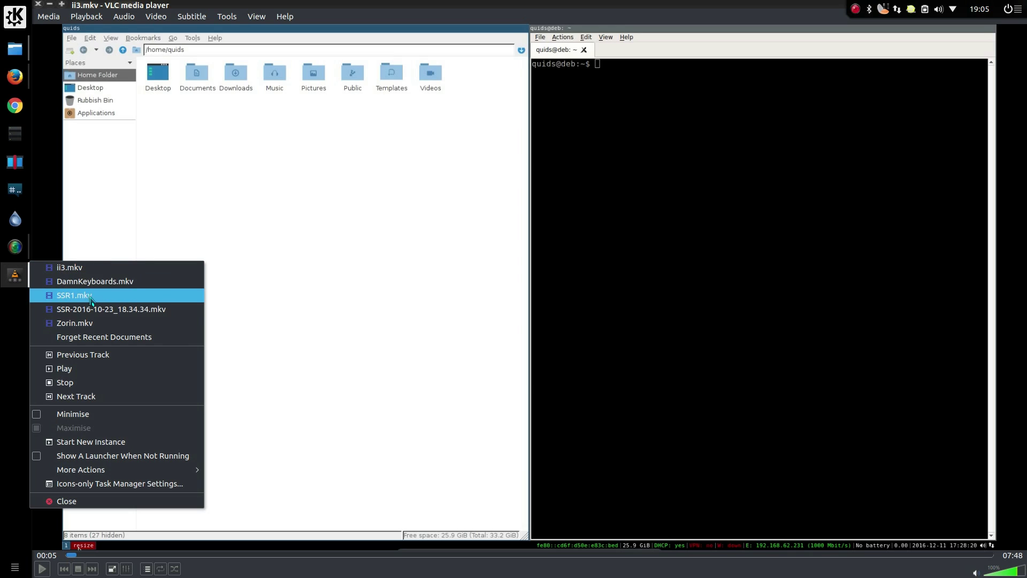
{"action": "left_click", "coordinate": [57, 217]}
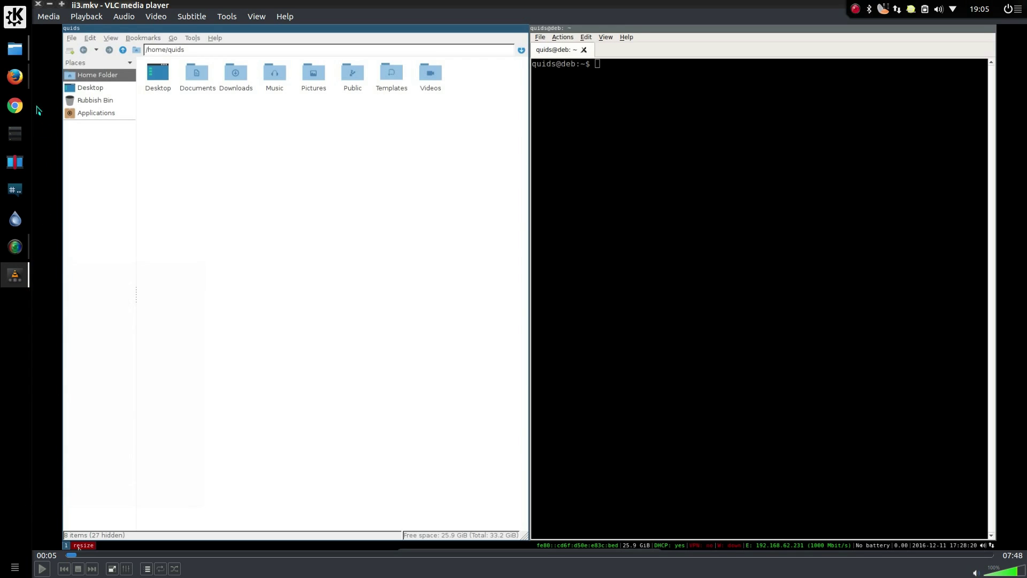
{"action": "key", "text": "super+Page_Up"}
{"action": "right_click", "coordinate": [16, 80]}
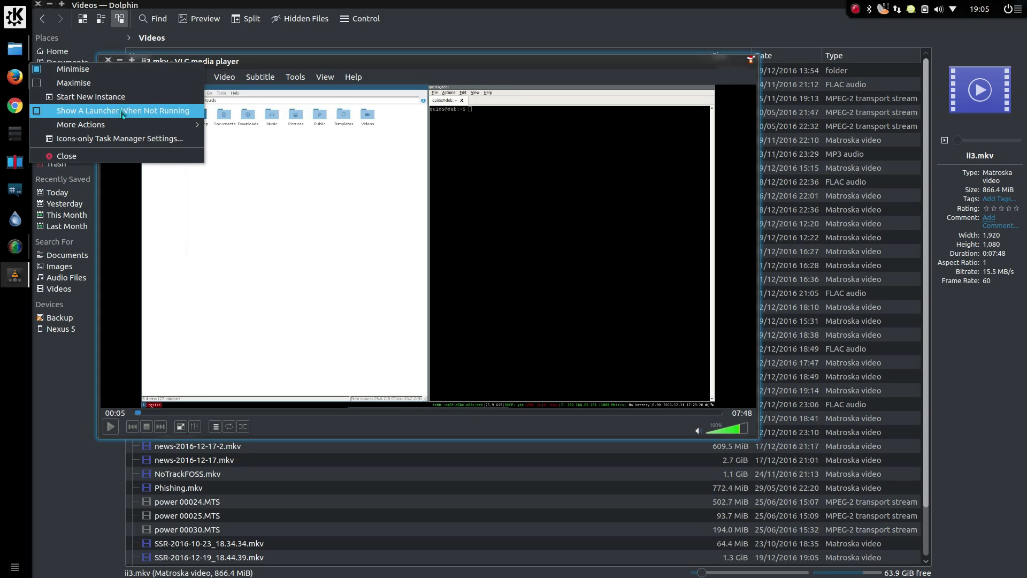
{"action": "left_click", "coordinate": [137, 111]}
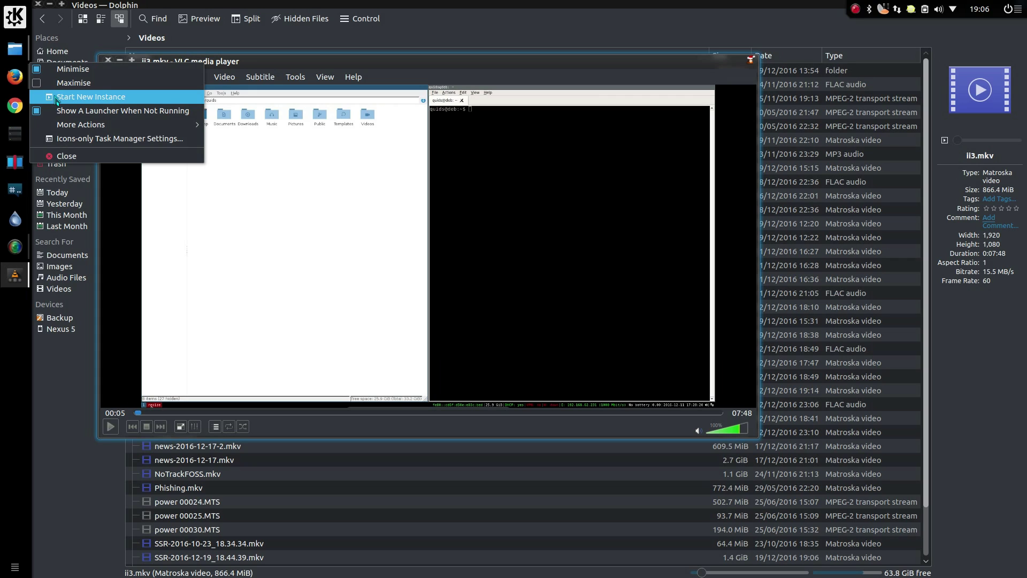
Inspect the task manager menus for Firefox, the media player and Kdenlive
{"action": "right_click", "coordinate": [15, 106]}
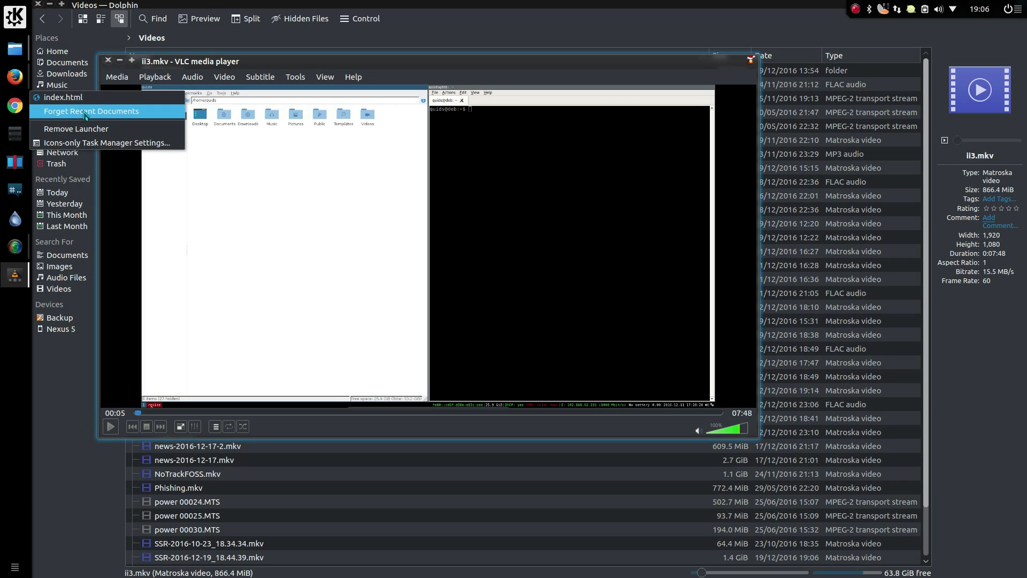
{"action": "left_click", "coordinate": [86, 112]}
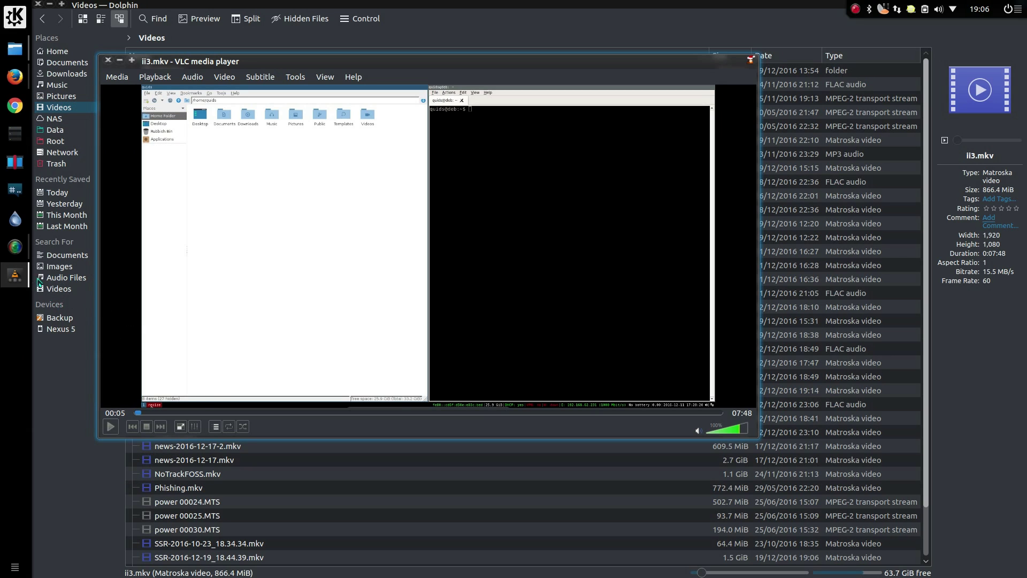
{"action": "right_click", "coordinate": [15, 281]}
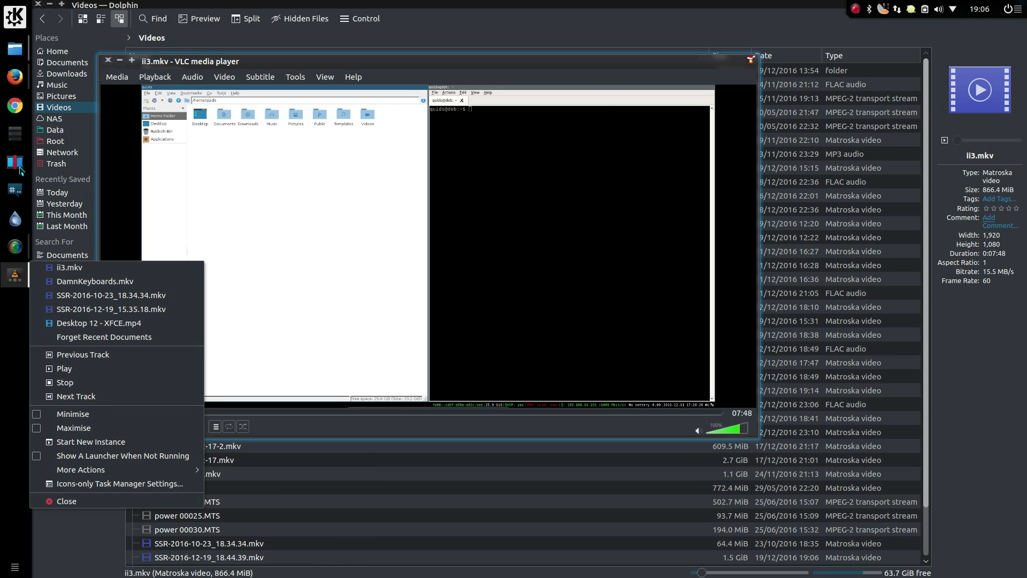
{"action": "right_click", "coordinate": [16, 163]}
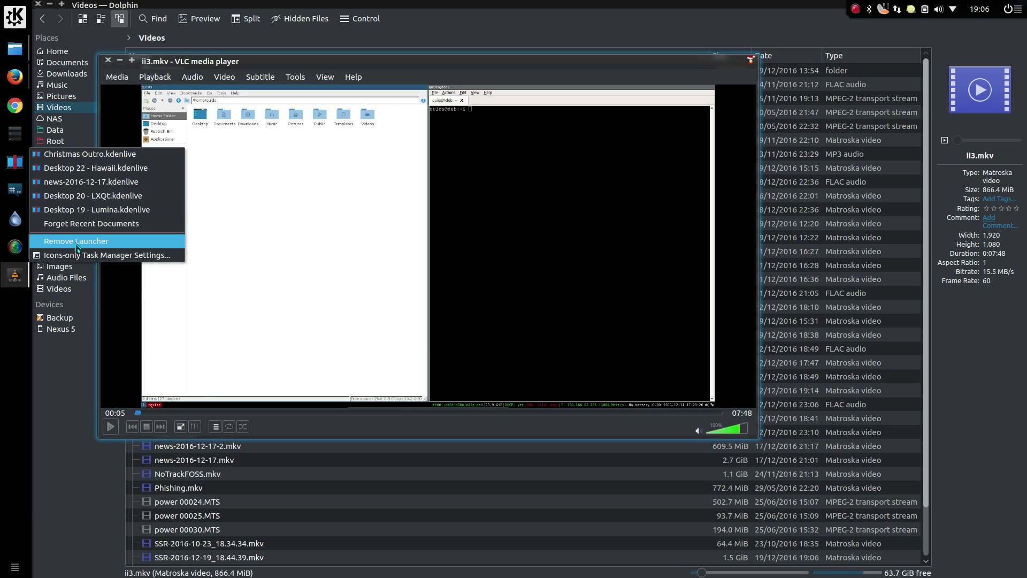
{"action": "left_click", "coordinate": [22, 27]}
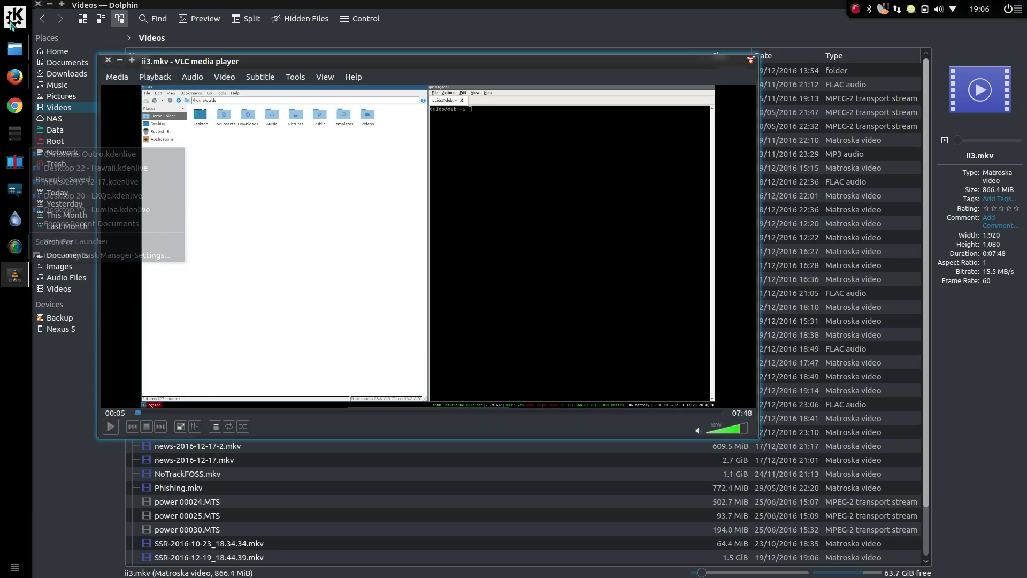
Add Inkscape to the dashboard Favourites, then remove it from Favourites again
{"action": "left_click", "coordinate": [22, 26]}
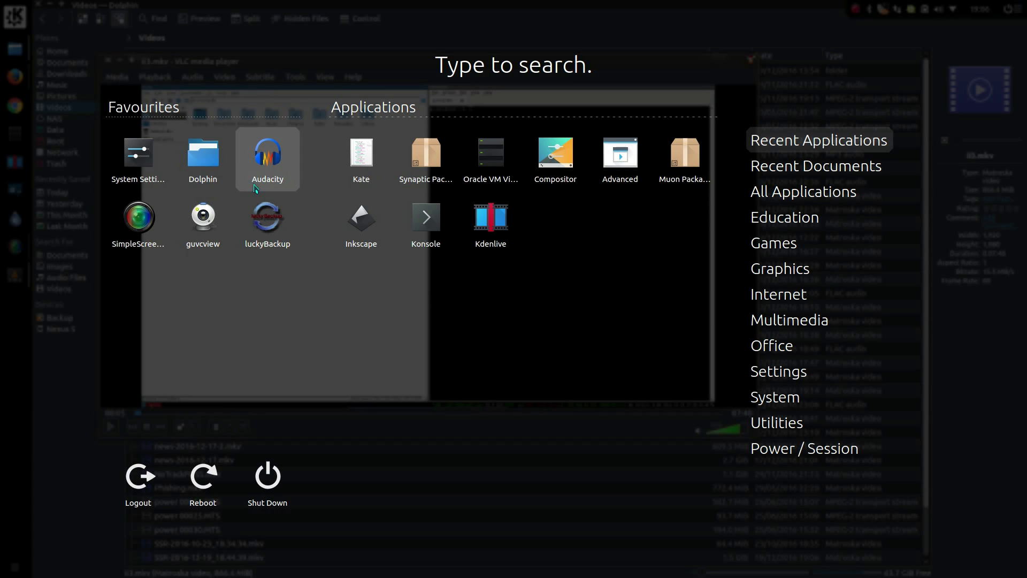
{"action": "left_click_drag", "start_coordinate": [370, 223], "coordinate": [155, 289]}
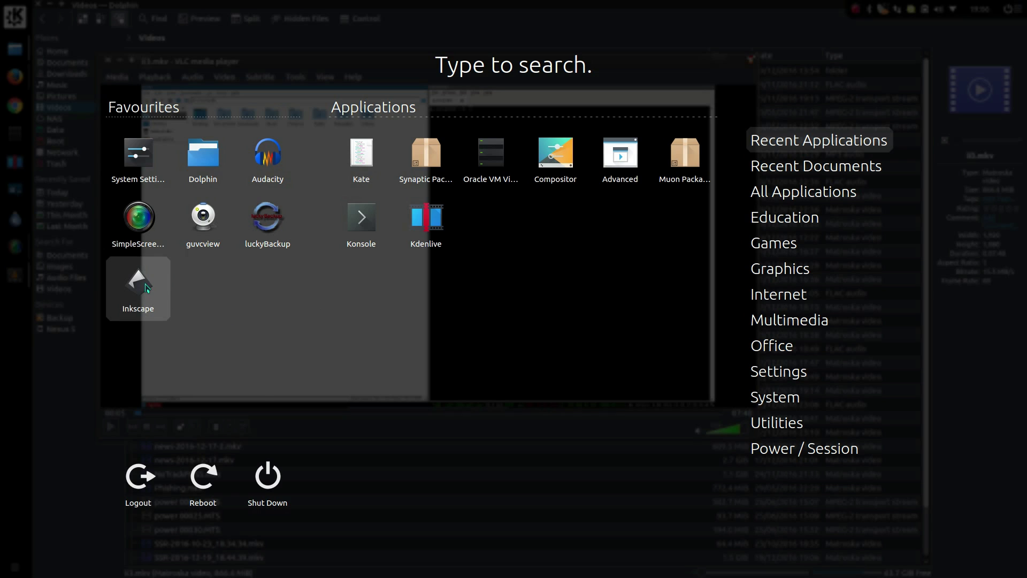
{"action": "right_click", "coordinate": [147, 289]}
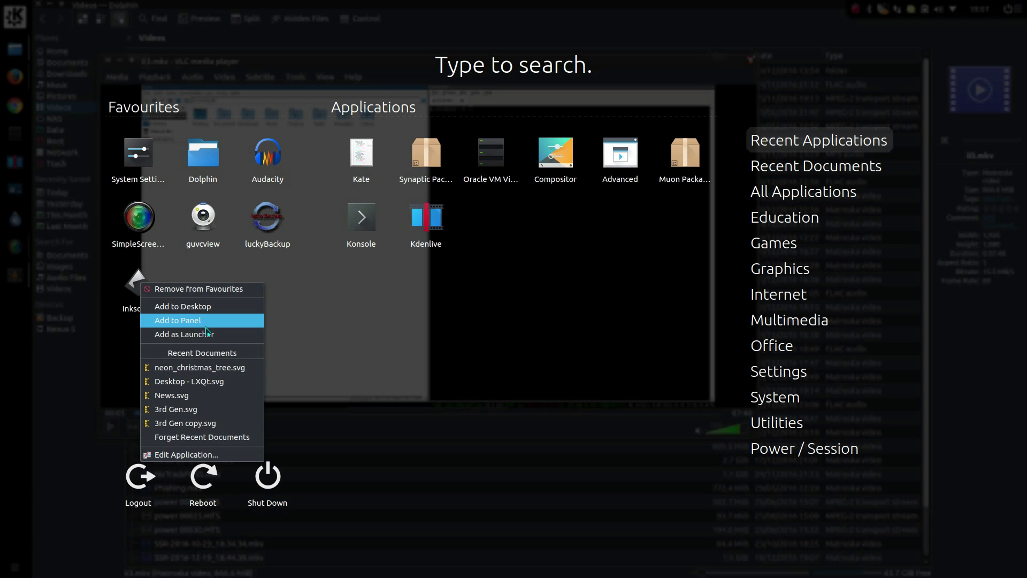
{"action": "left_click", "coordinate": [197, 289]}
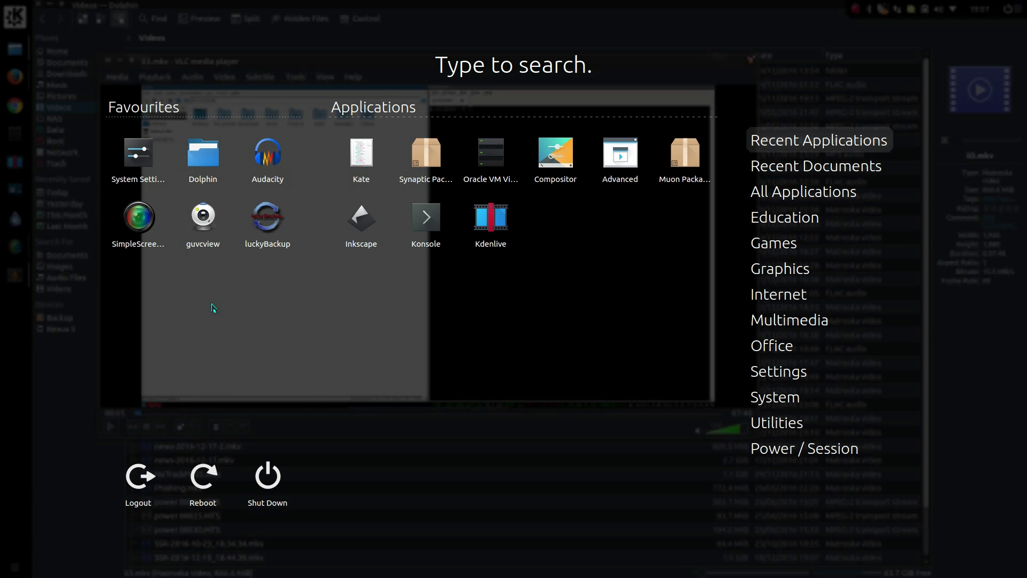
{"action": "key", "text": "Escape"}
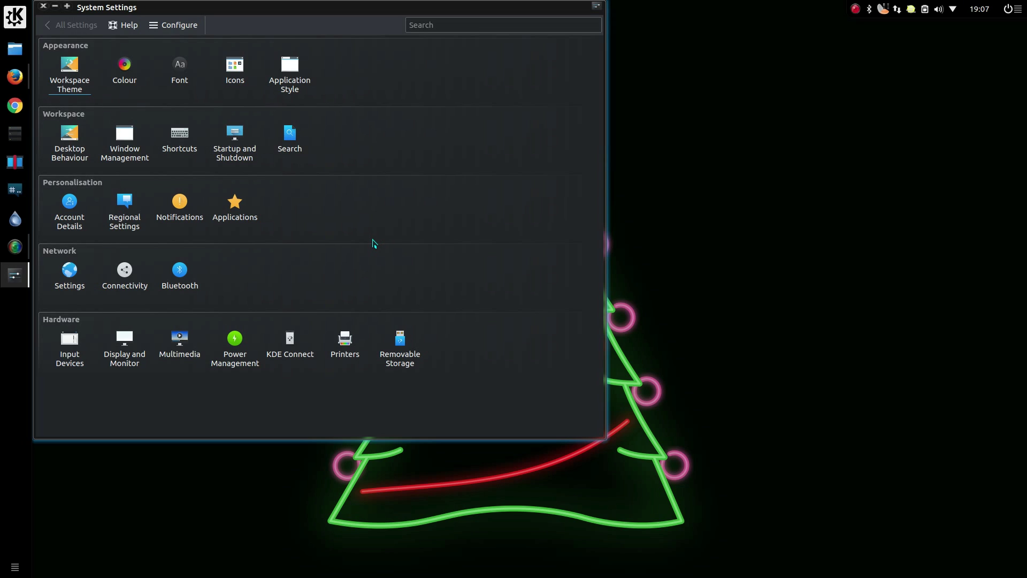
Search System Settings for 'mouse' and 'wheel', then open the Input Devices module
{"action": "left_click", "coordinate": [451, 24]}
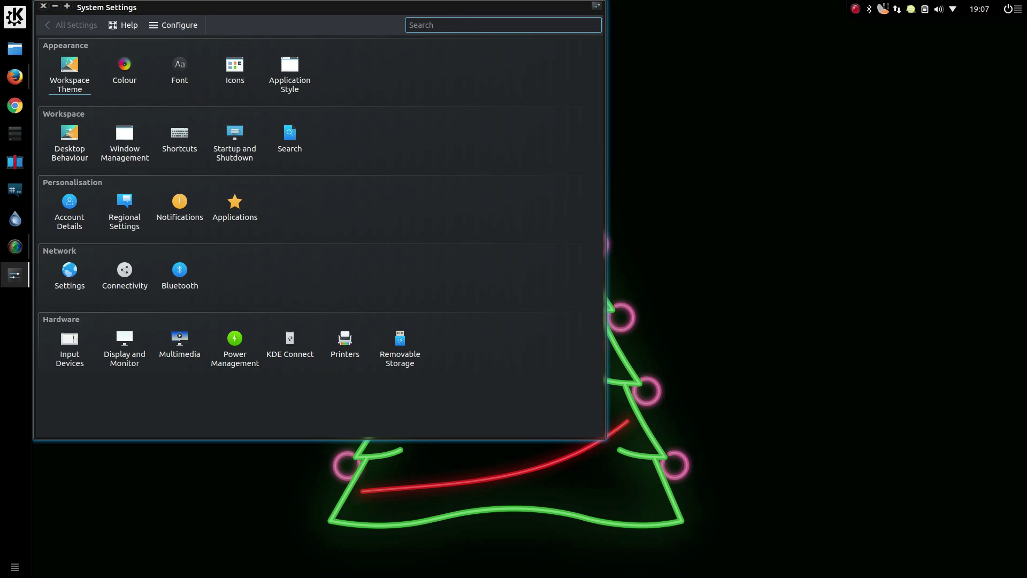
{"action": "type", "text": "mouse"}
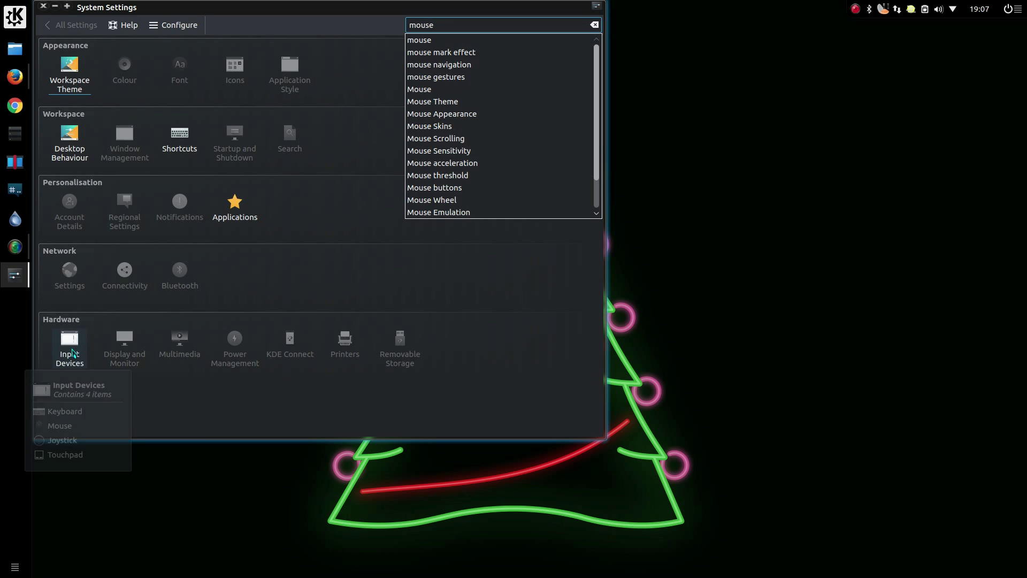
{"action": "left_click", "coordinate": [73, 353]}
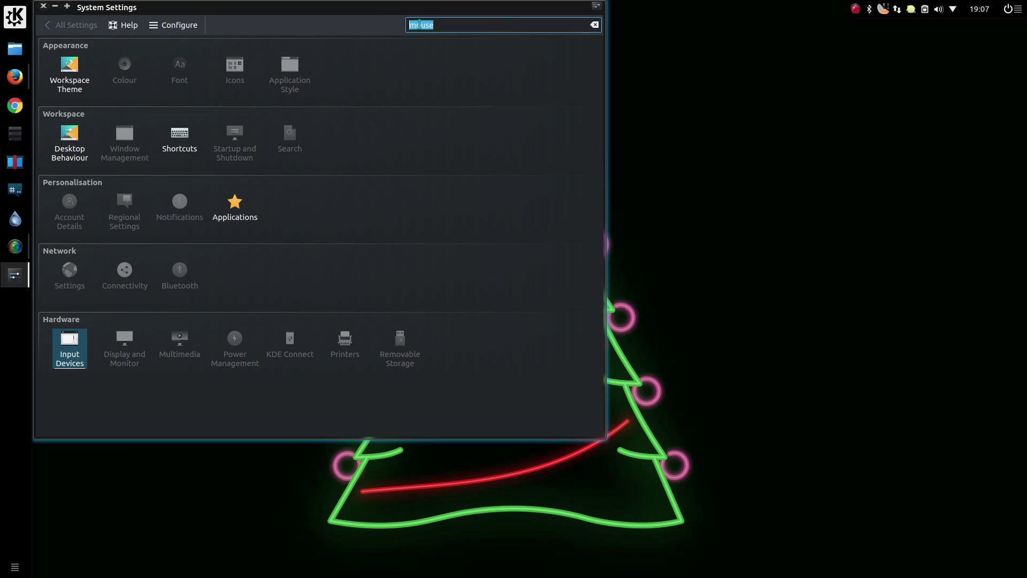
{"action": "type", "text": "wheel"}
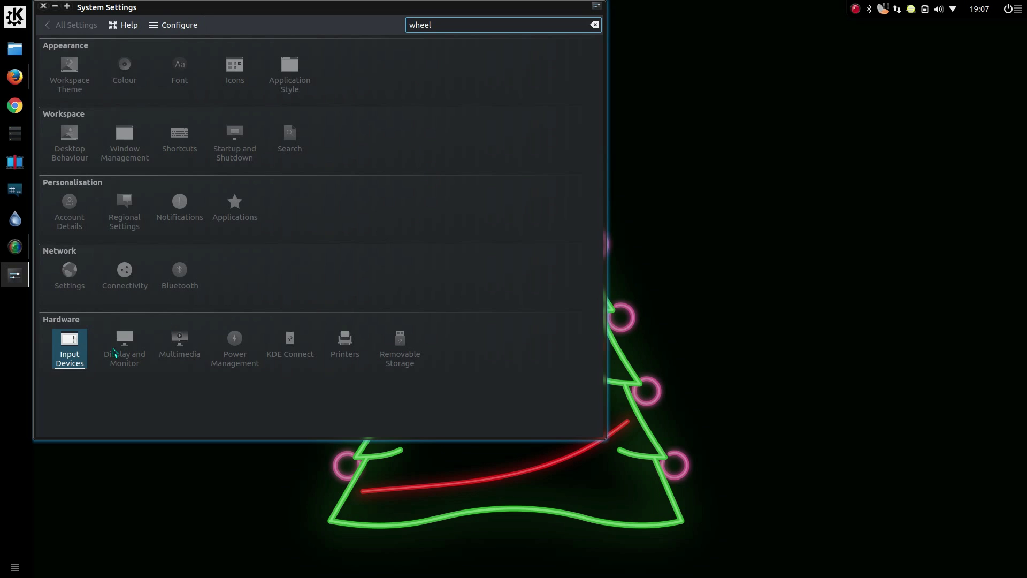
{"action": "left_click", "coordinate": [82, 354]}
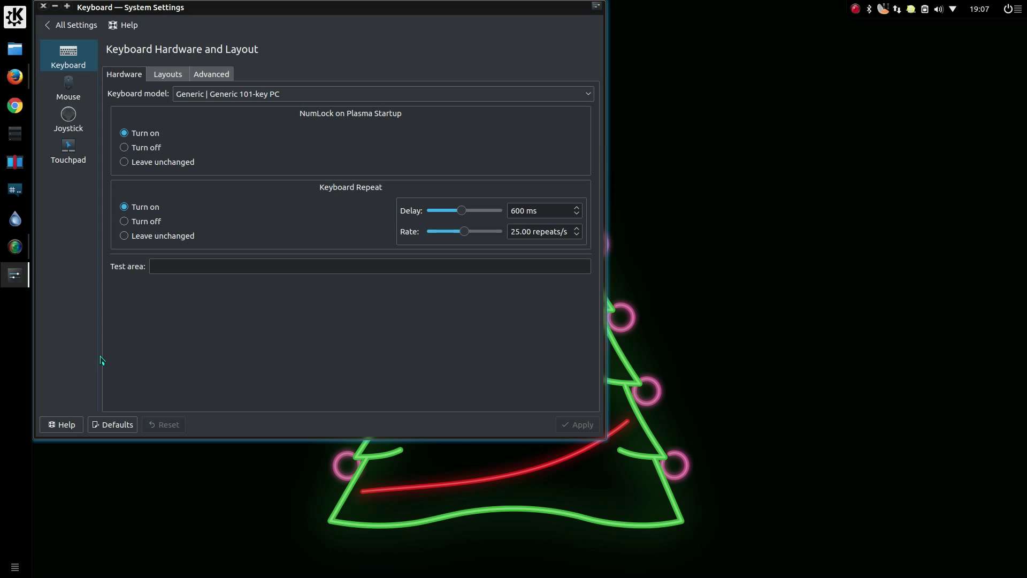
Set Mouse 'Mouse wheel scrolls by' to 6 lines, apply it, and go to Workspace Theme
{"action": "left_click", "coordinate": [57, 88]}
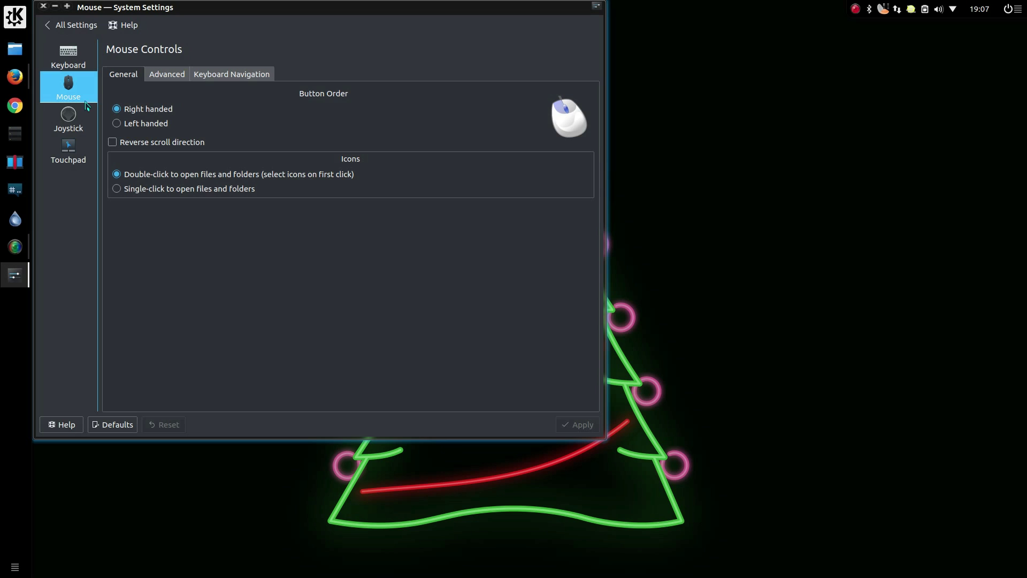
{"action": "left_click", "coordinate": [168, 77]}
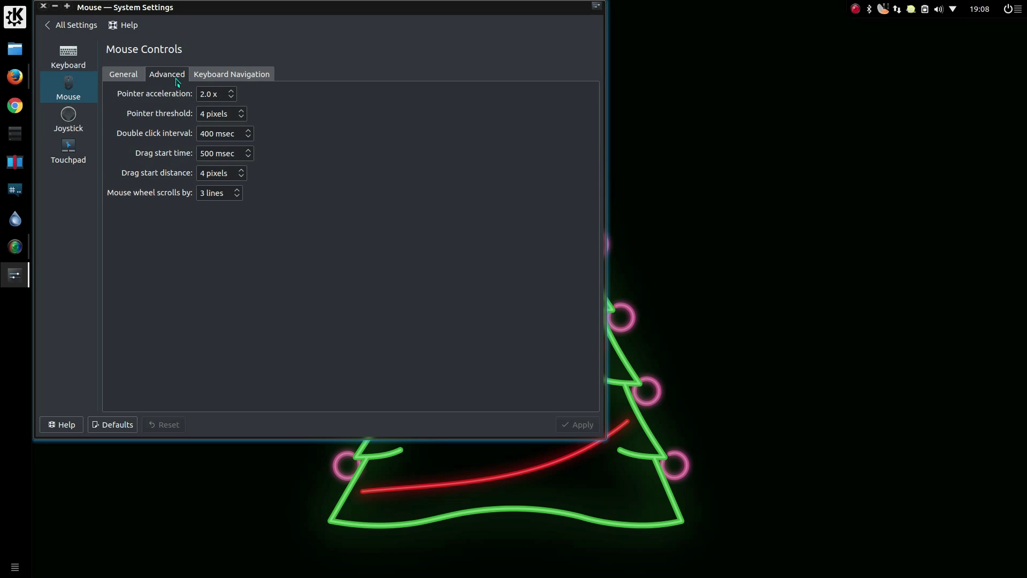
{"action": "double_click", "coordinate": [237, 190]}
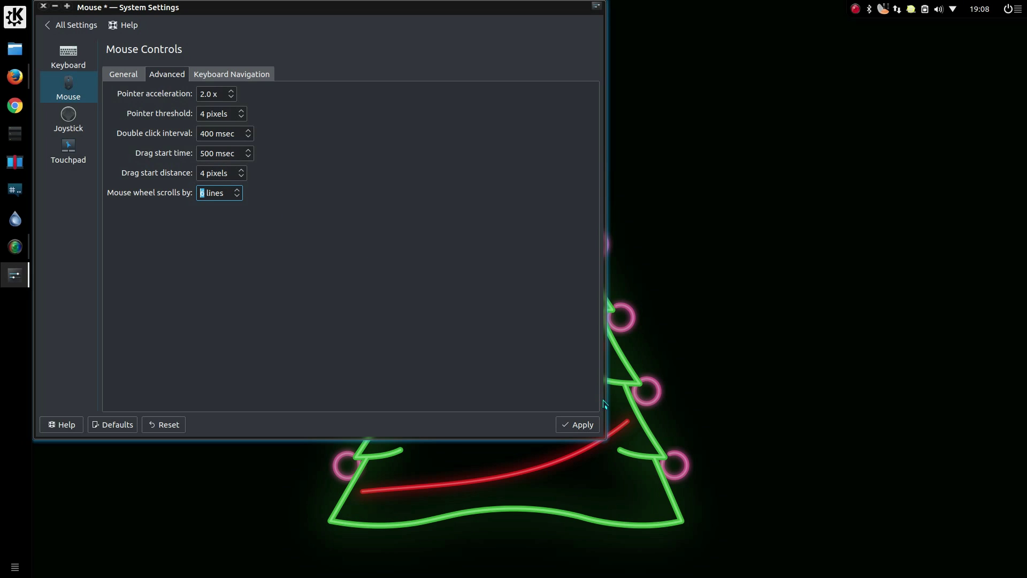
{"action": "left_click", "coordinate": [583, 427]}
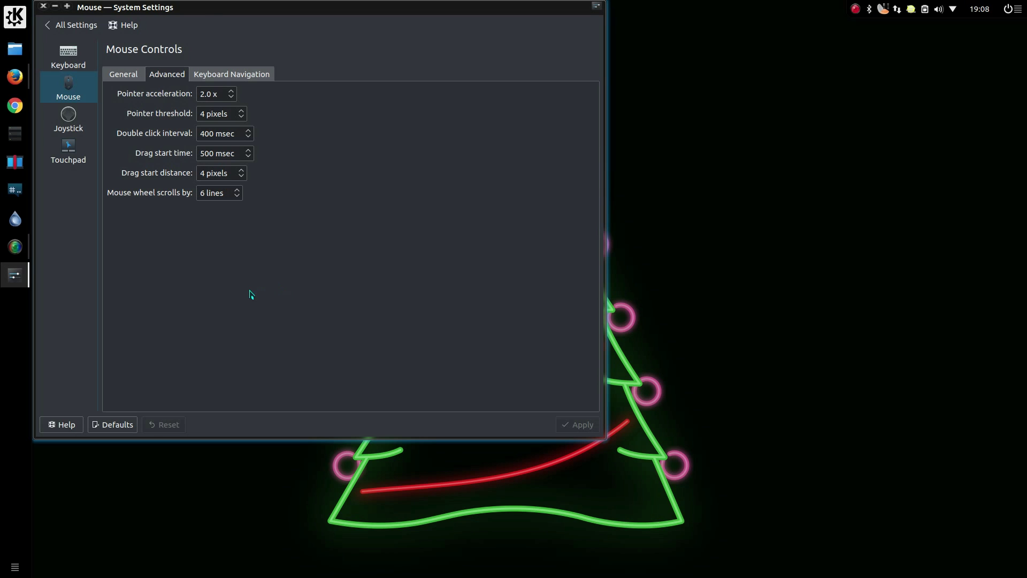
{"action": "left_click", "coordinate": [77, 26]}
{"action": "left_click", "coordinate": [86, 81]}
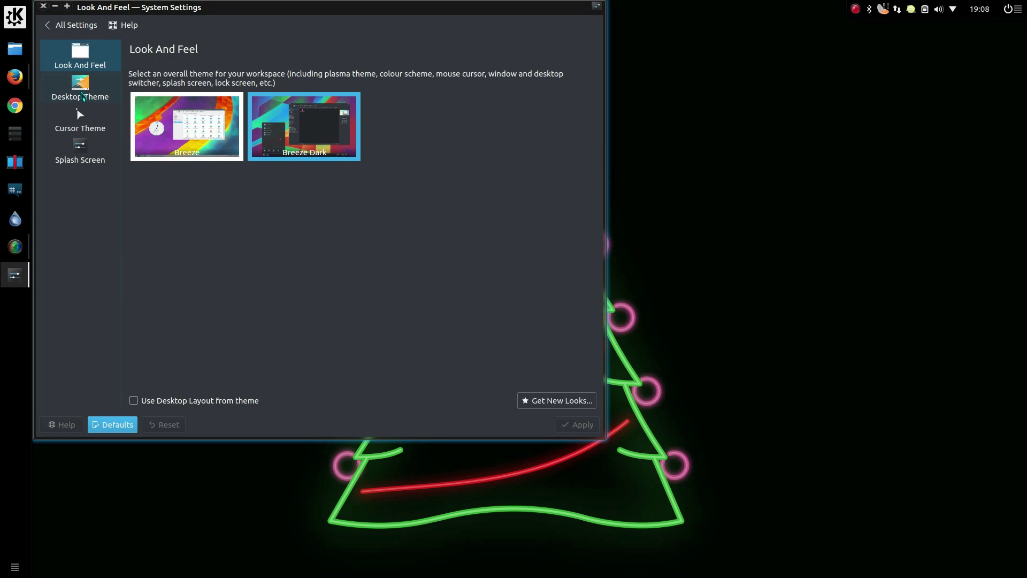
View the Desktop Theme choices and scroll through the downloadable themes in Get new Theme
{"action": "left_click", "coordinate": [81, 96]}
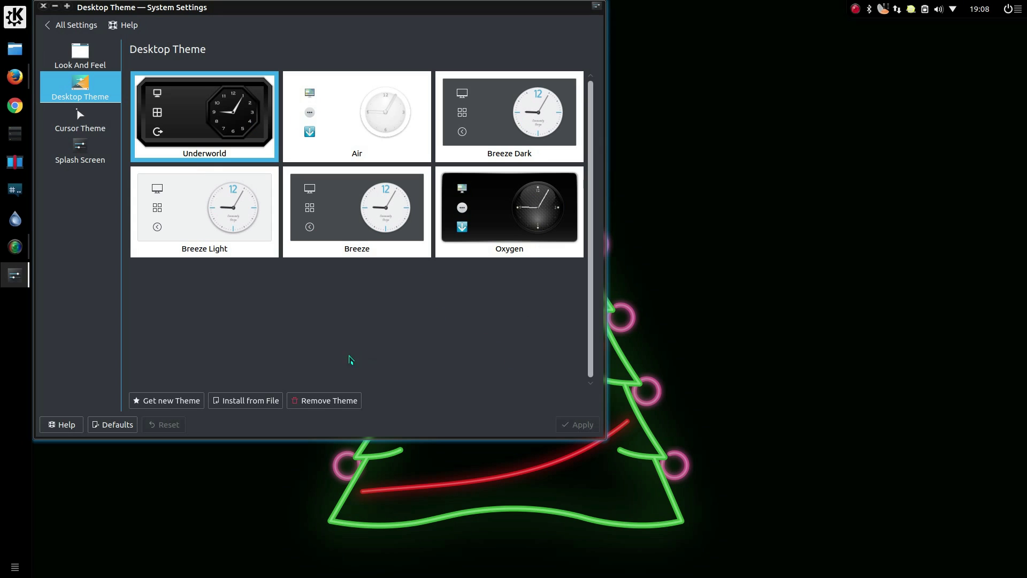
{"action": "left_click", "coordinate": [186, 404]}
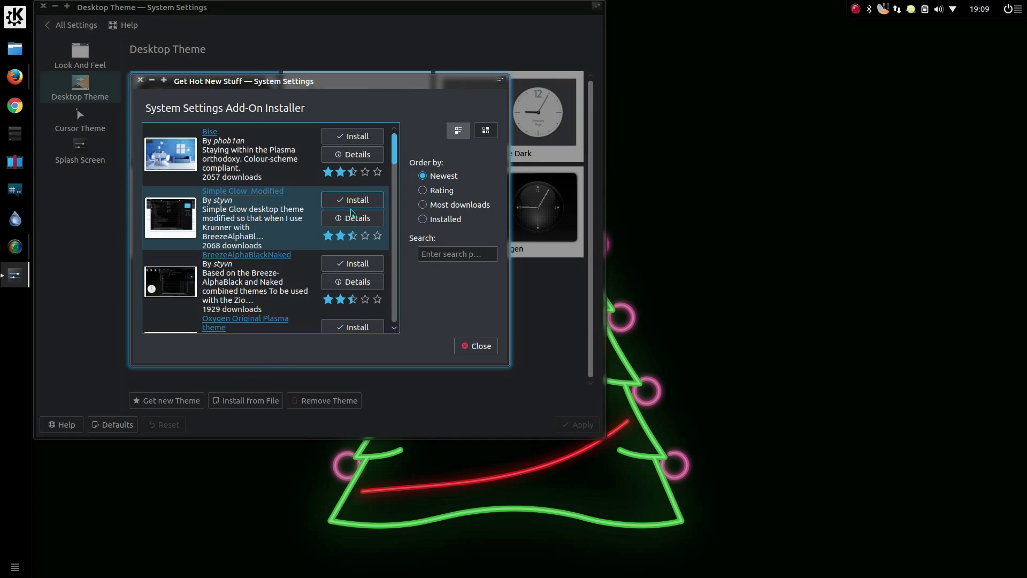
{"action": "scroll", "coordinate": [353, 214], "scroll_direction": "down", "scroll_amount": 3}
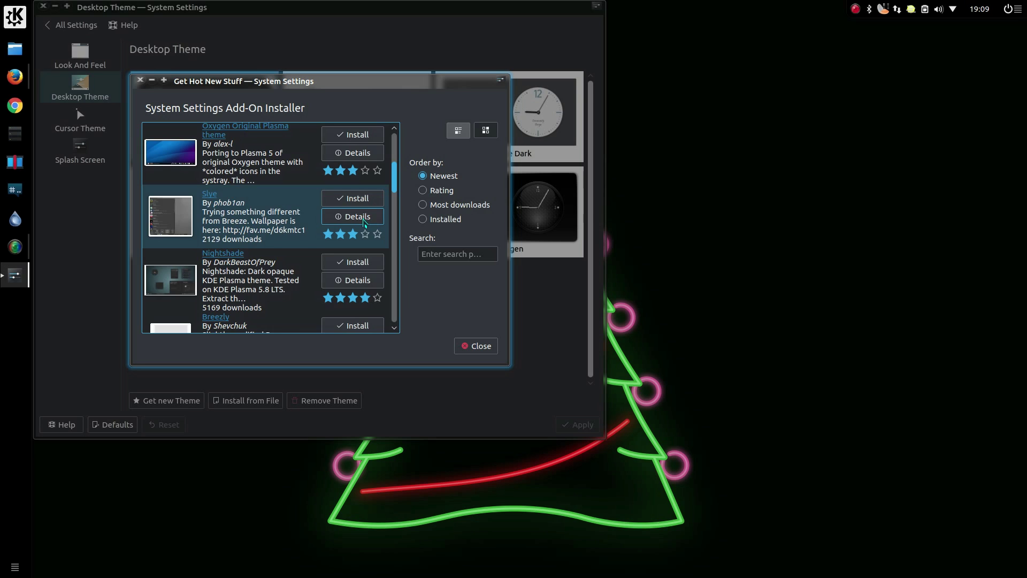
{"action": "scroll", "coordinate": [363, 223], "scroll_direction": "down", "scroll_amount": 5}
{"action": "scroll", "coordinate": [321, 209], "scroll_direction": "up", "scroll_amount": 3}
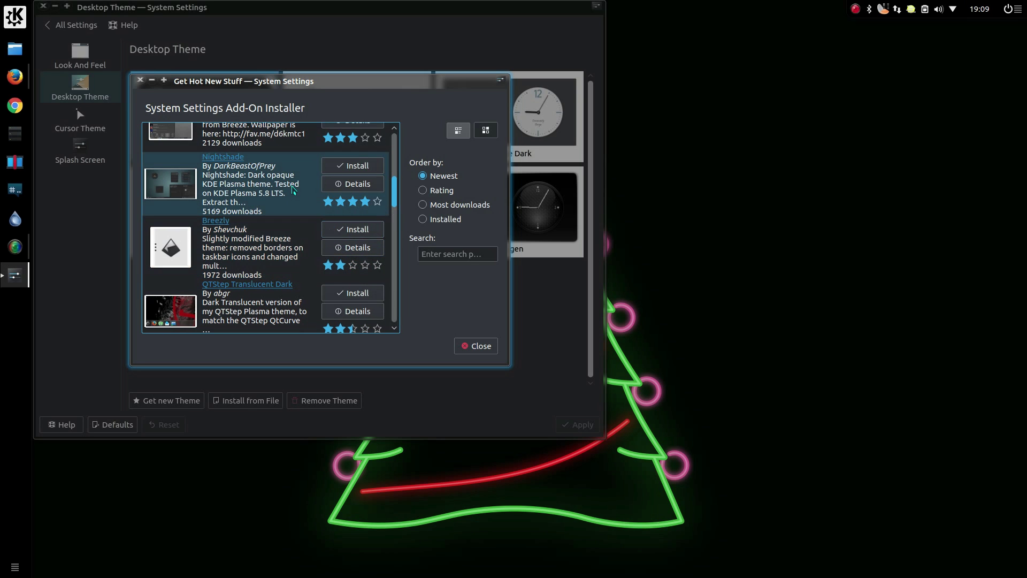
Look through the Cursor Theme, Splash Screen and Colour pages, ending at All Settings
{"action": "left_click", "coordinate": [80, 121]}
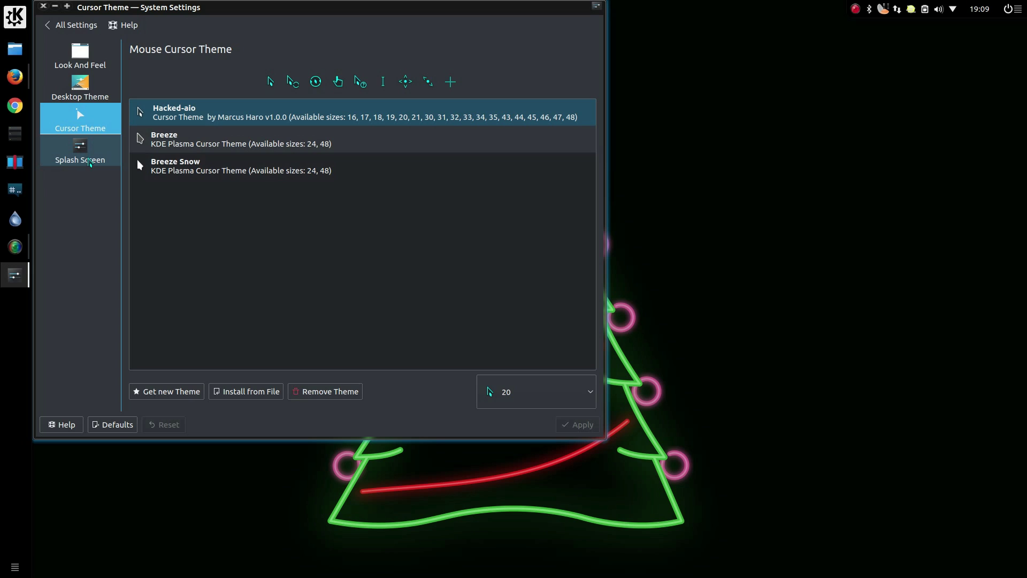
{"action": "left_click", "coordinate": [83, 163]}
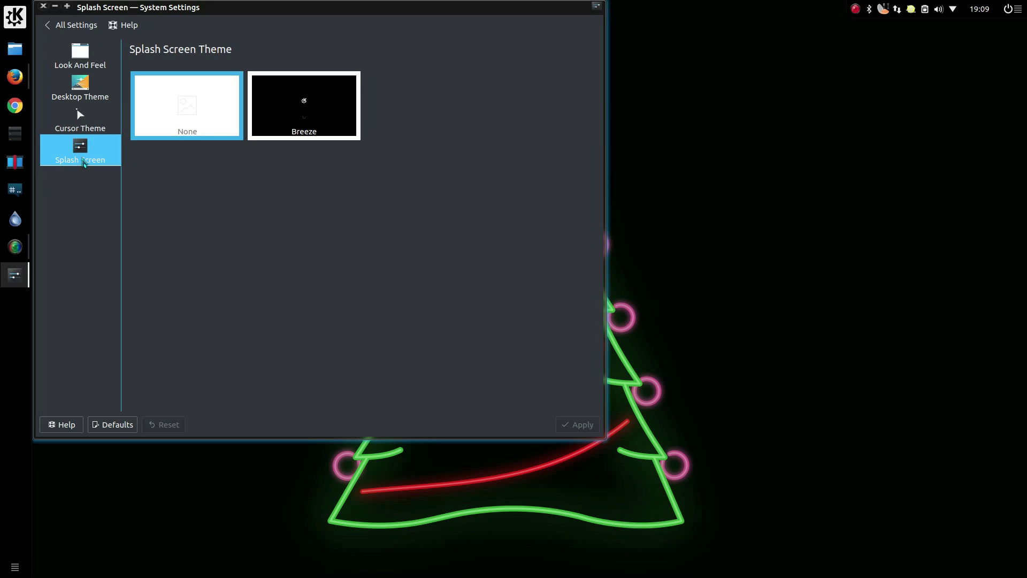
{"action": "left_click", "coordinate": [75, 25]}
{"action": "left_click", "coordinate": [124, 74]}
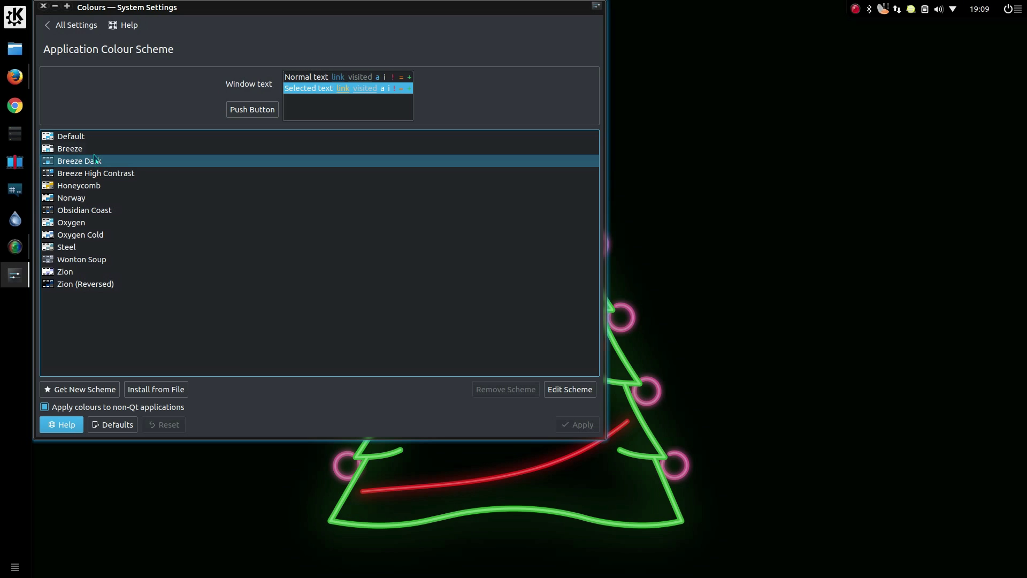
{"action": "left_click", "coordinate": [76, 25]}
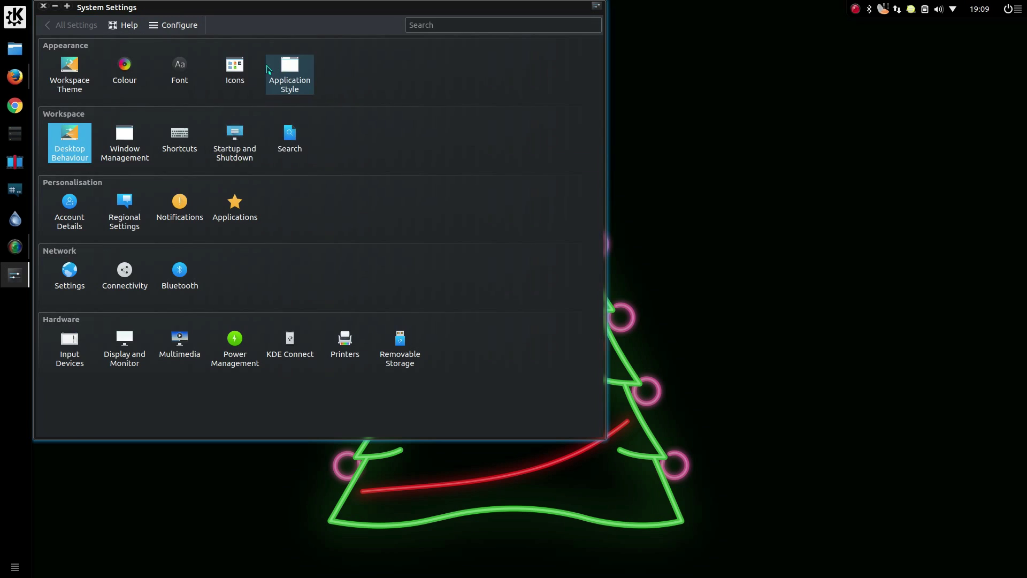
Inspect the GTK Application Style page and its GTK2 Theme list without changing anything
{"action": "left_click", "coordinate": [273, 83]}
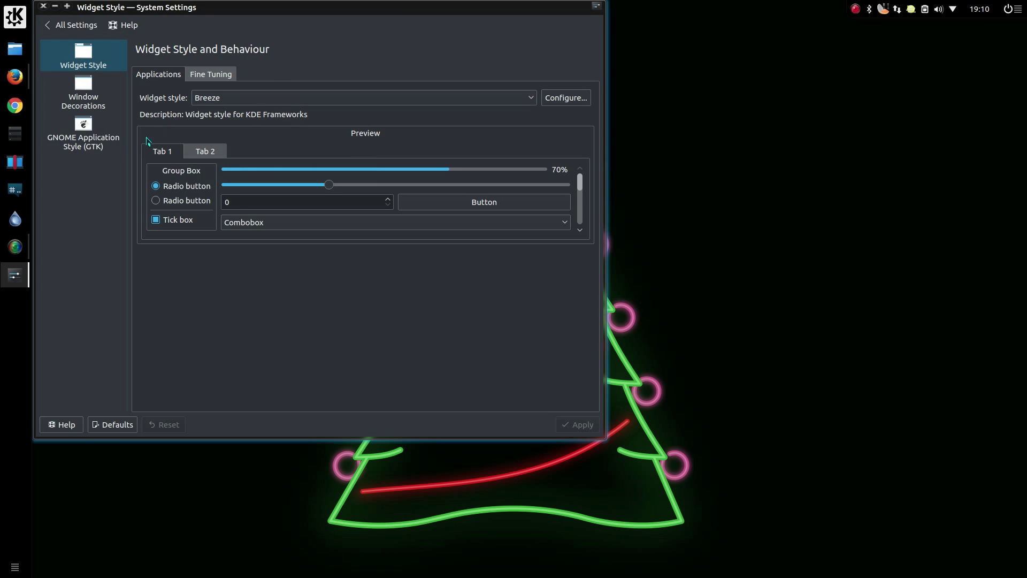
{"action": "left_click", "coordinate": [86, 125]}
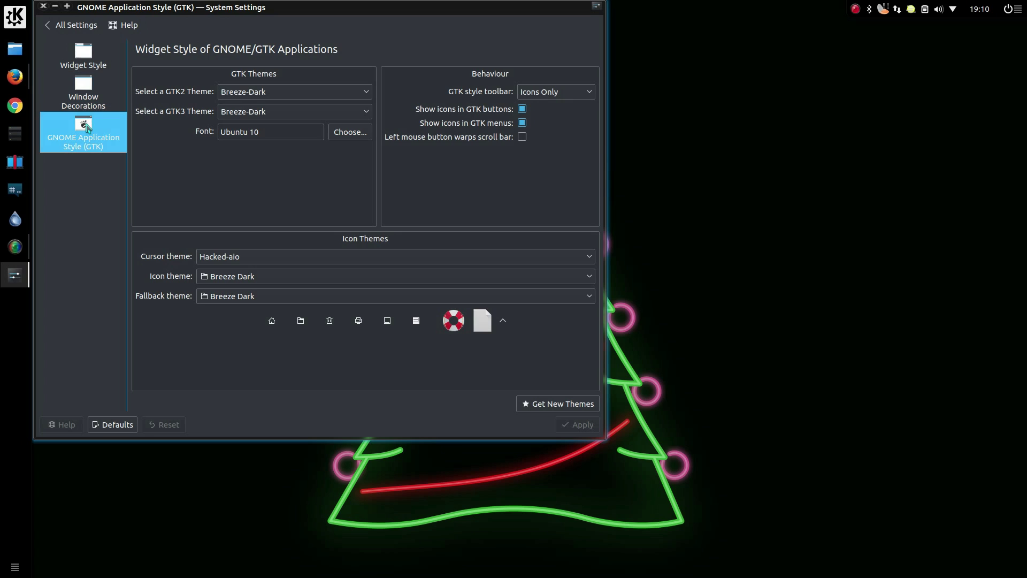
{"action": "left_click", "coordinate": [270, 94]}
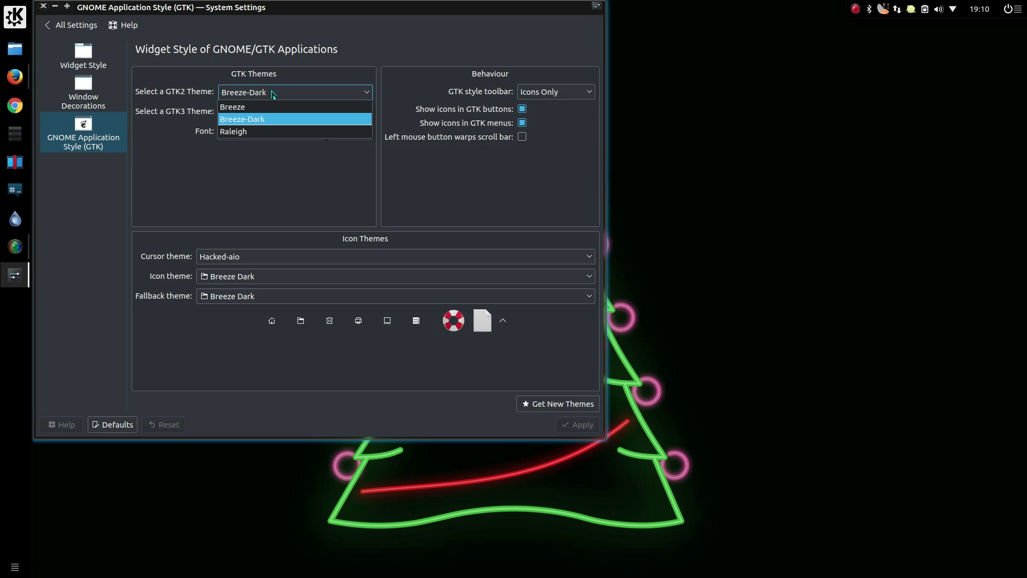
{"action": "left_click", "coordinate": [257, 169]}
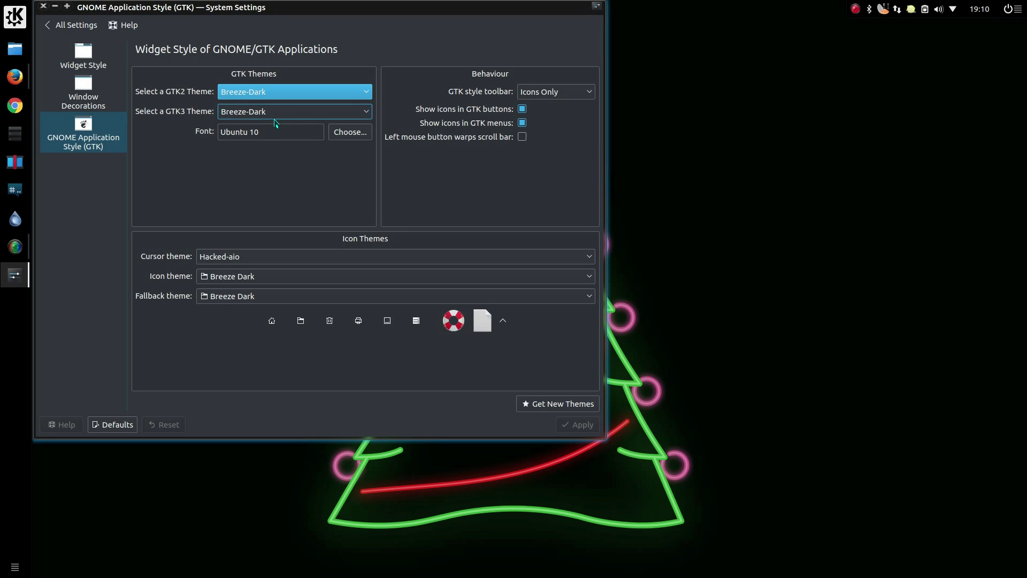
Look over the Icons and Emoticons theme pages, then return to All Settings
{"action": "left_click", "coordinate": [71, 25]}
{"action": "left_click", "coordinate": [236, 69]}
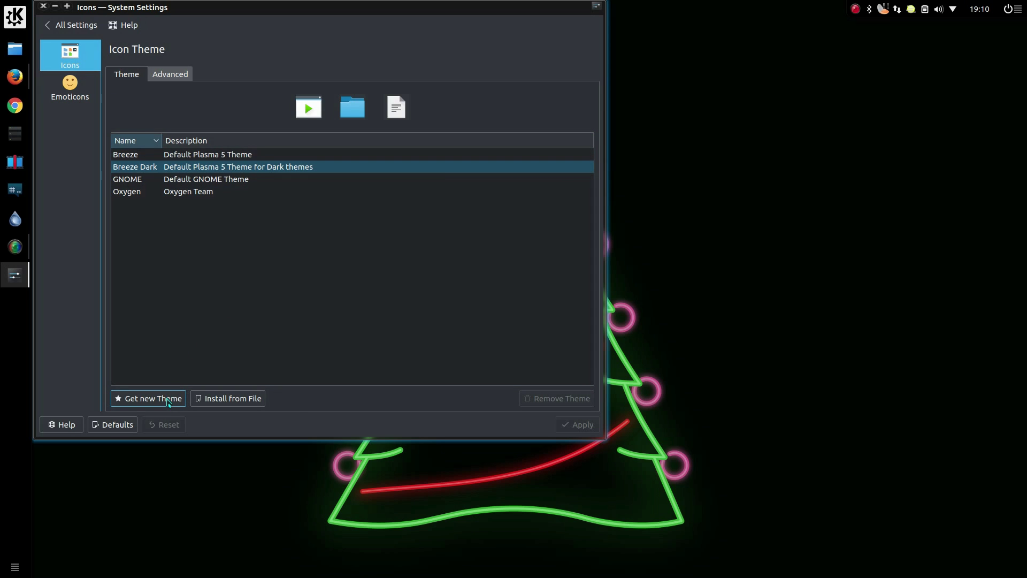
{"action": "left_click", "coordinate": [73, 101]}
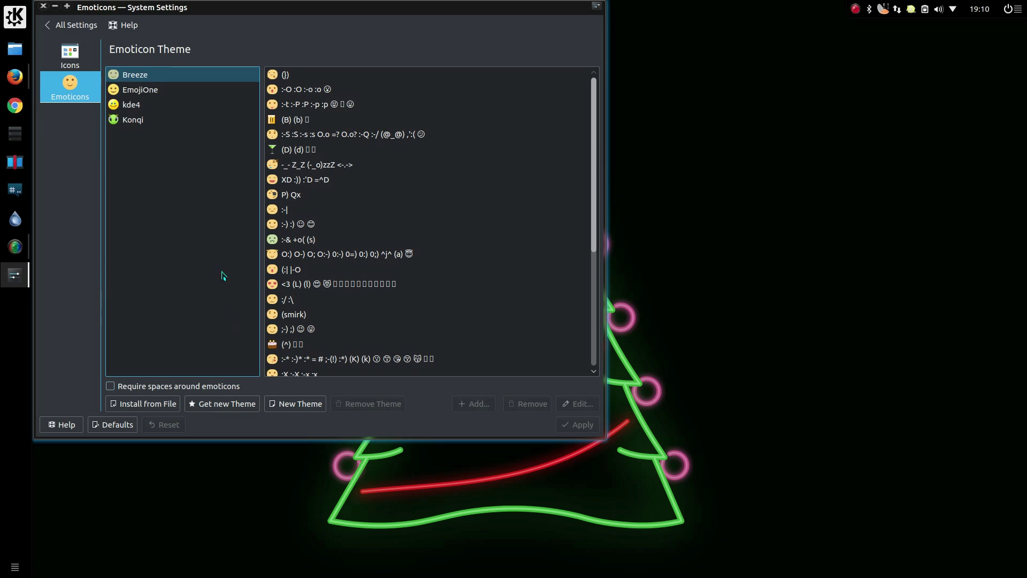
{"action": "left_click", "coordinate": [60, 26]}
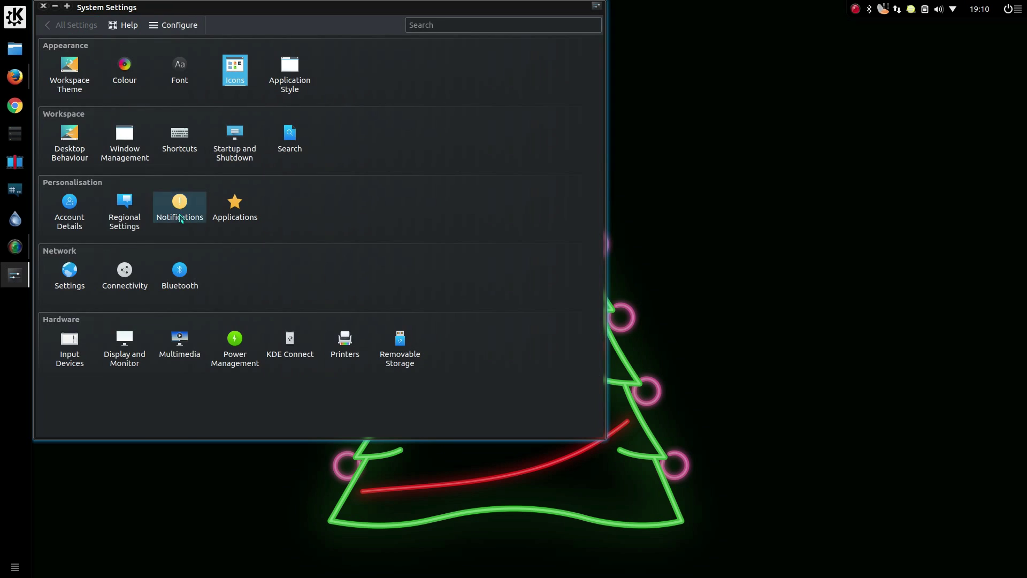
Browse Desktop Effects and the Screen Edges actions, leaving the top-edge action unchanged
{"action": "left_click", "coordinate": [73, 141]}
{"action": "left_click", "coordinate": [87, 95]}
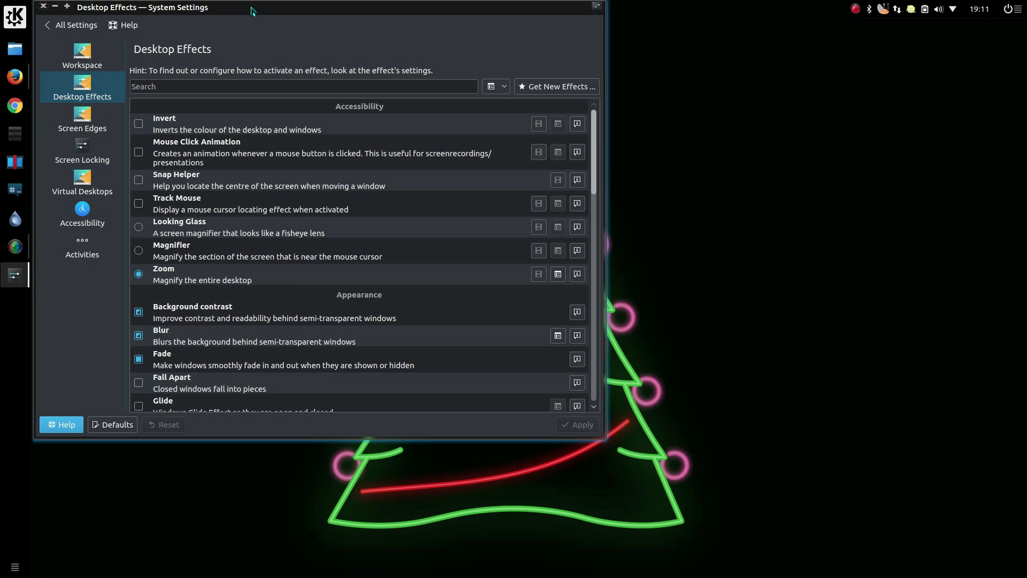
{"action": "left_click_drag", "start_coordinate": [251, 10], "coordinate": [259, 13]}
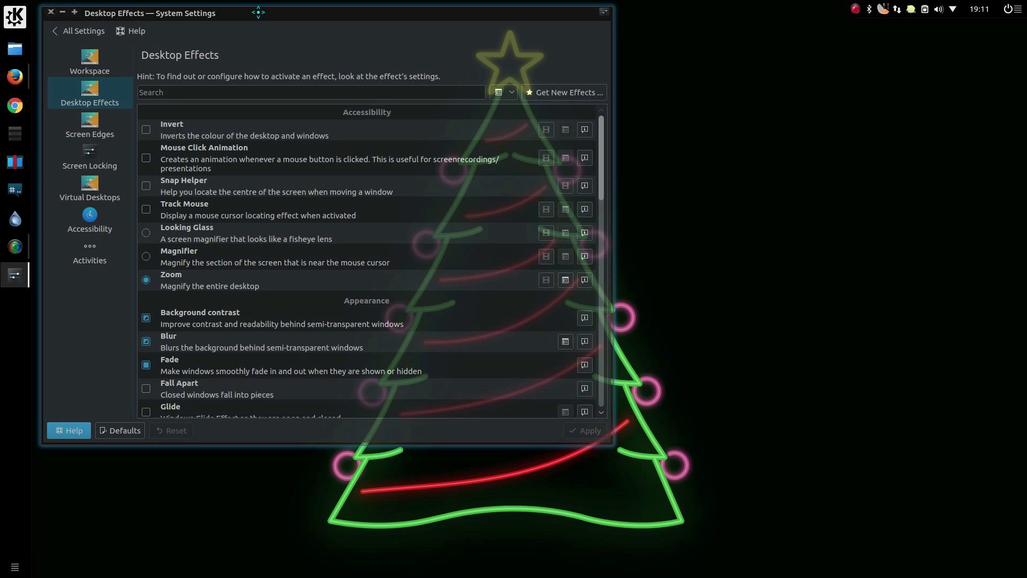
{"action": "left_click", "coordinate": [90, 126]}
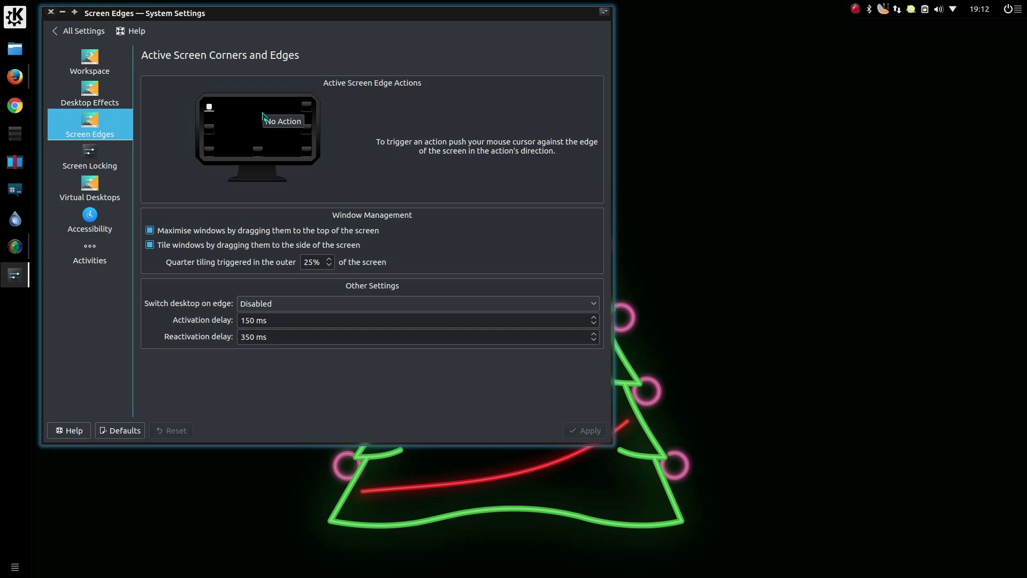
{"action": "left_click", "coordinate": [263, 114]}
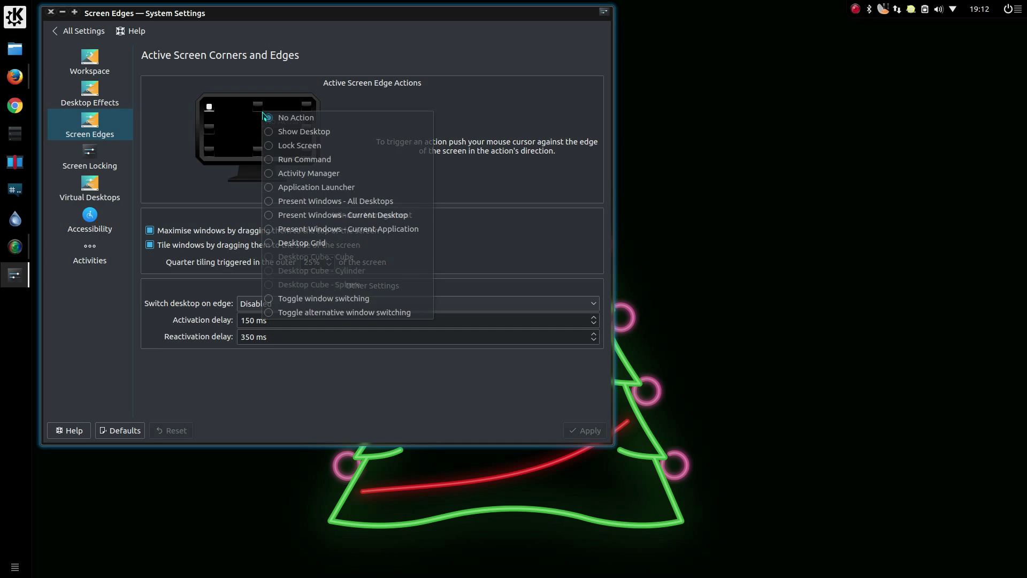
{"action": "left_click", "coordinate": [469, 193]}
View the Screen Locking and Virtual Desktops pages, then return to All Settings
{"action": "left_click", "coordinate": [90, 156]}
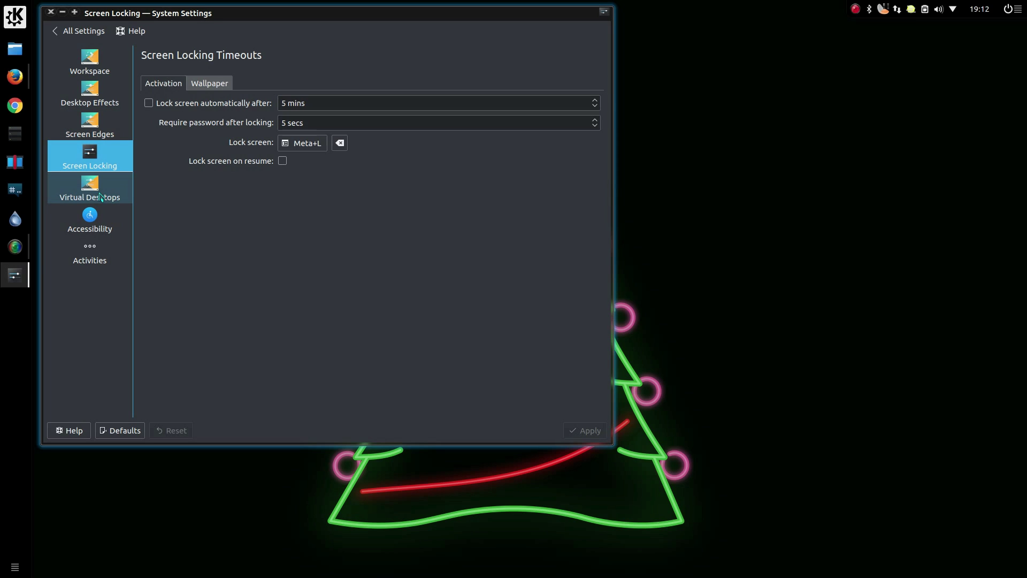
{"action": "left_click", "coordinate": [100, 196]}
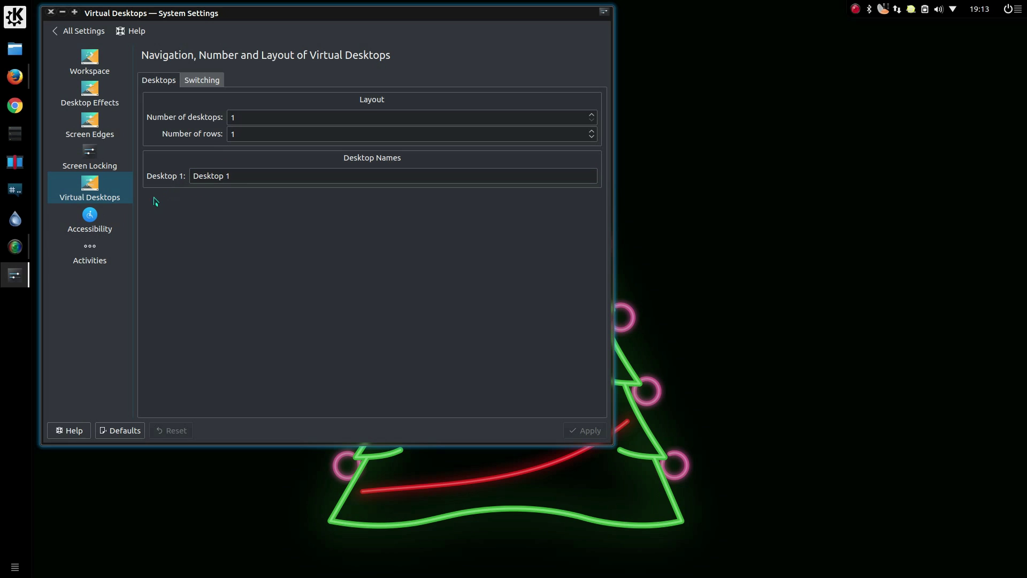
{"action": "left_click", "coordinate": [84, 225]}
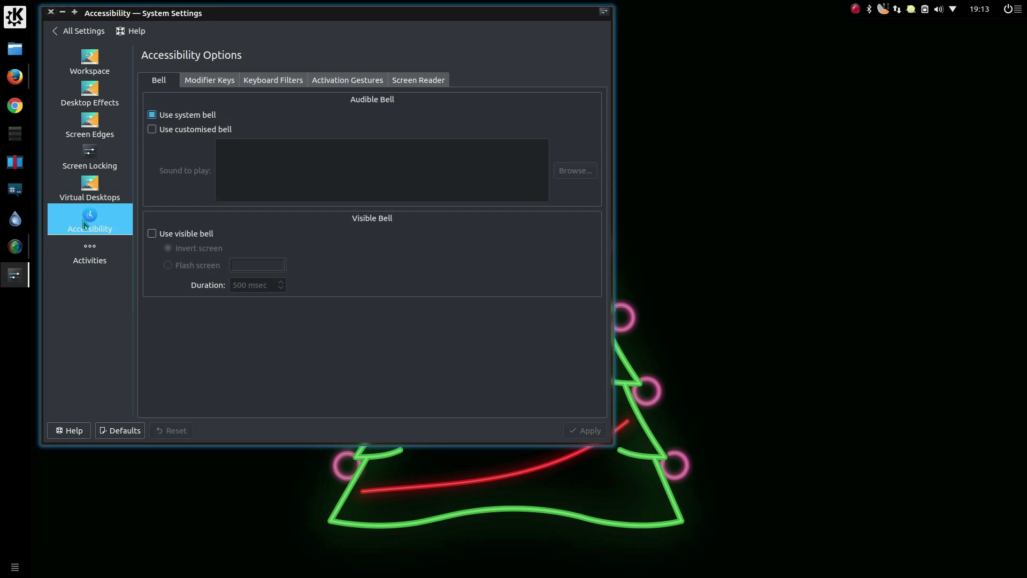
{"action": "key", "text": "alt+Left"}
Under Window Management, view KWin Scripts and browse Get New Script..., then close the installer
{"action": "left_click", "coordinate": [123, 151]}
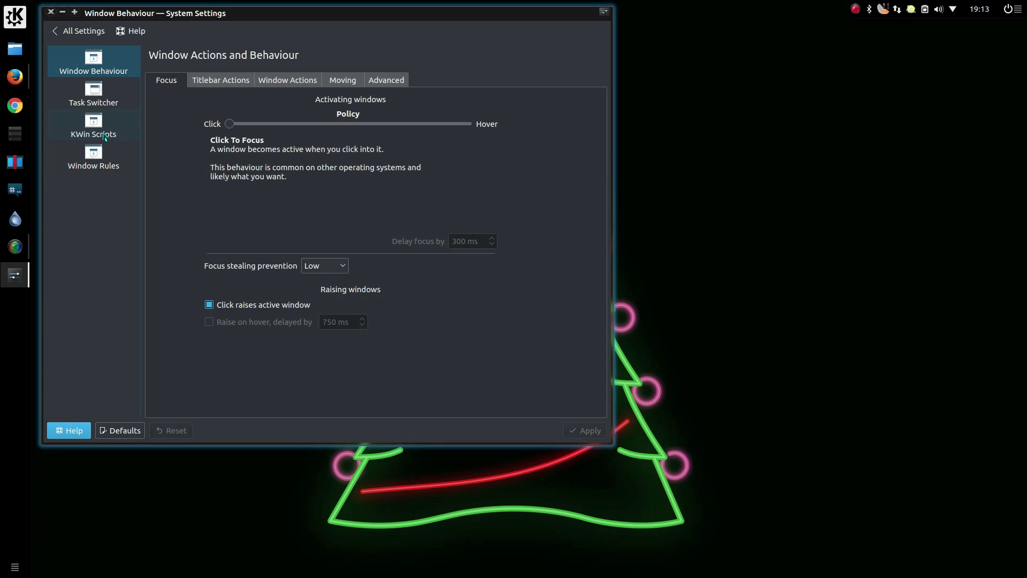
{"action": "left_click", "coordinate": [105, 134]}
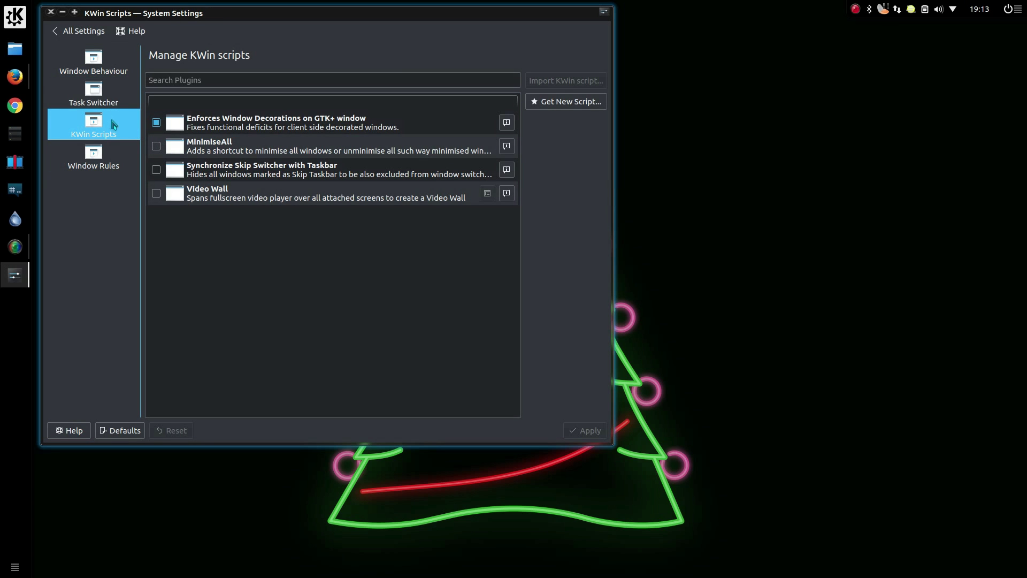
{"action": "left_click", "coordinate": [567, 105]}
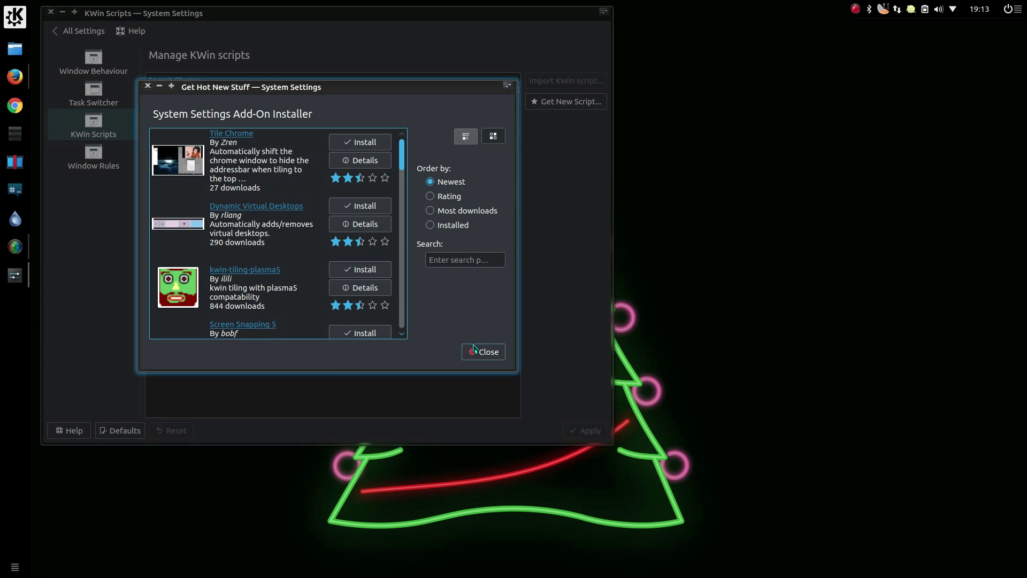
{"action": "left_click", "coordinate": [474, 351]}
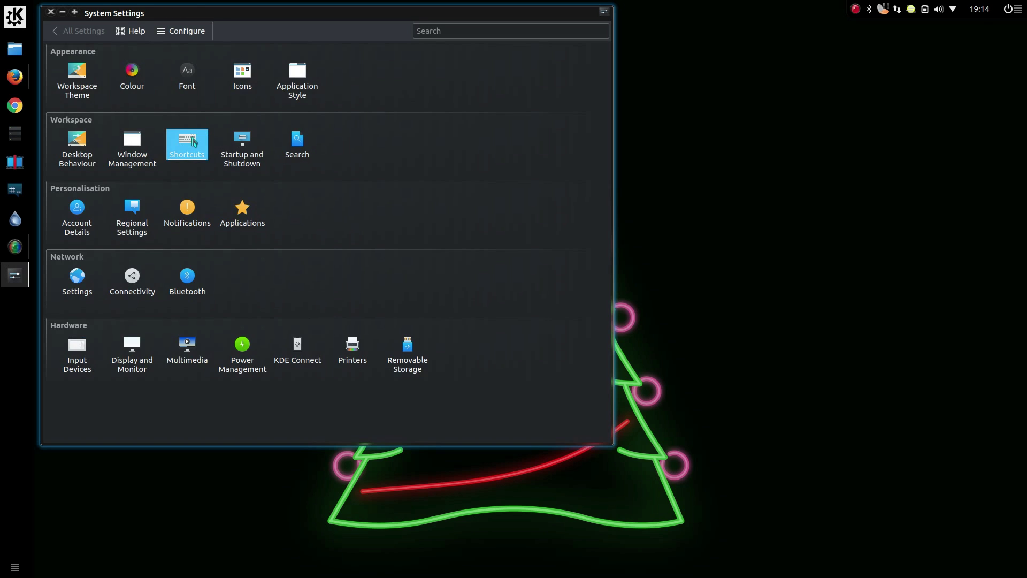
{"action": "left_click", "coordinate": [193, 142]}
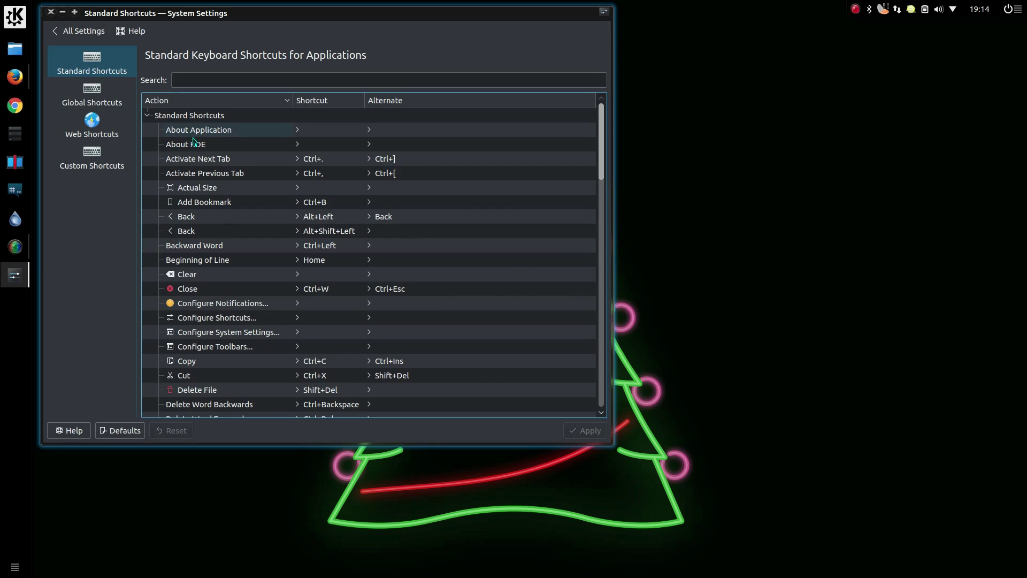
{"action": "left_click", "coordinate": [265, 81]}
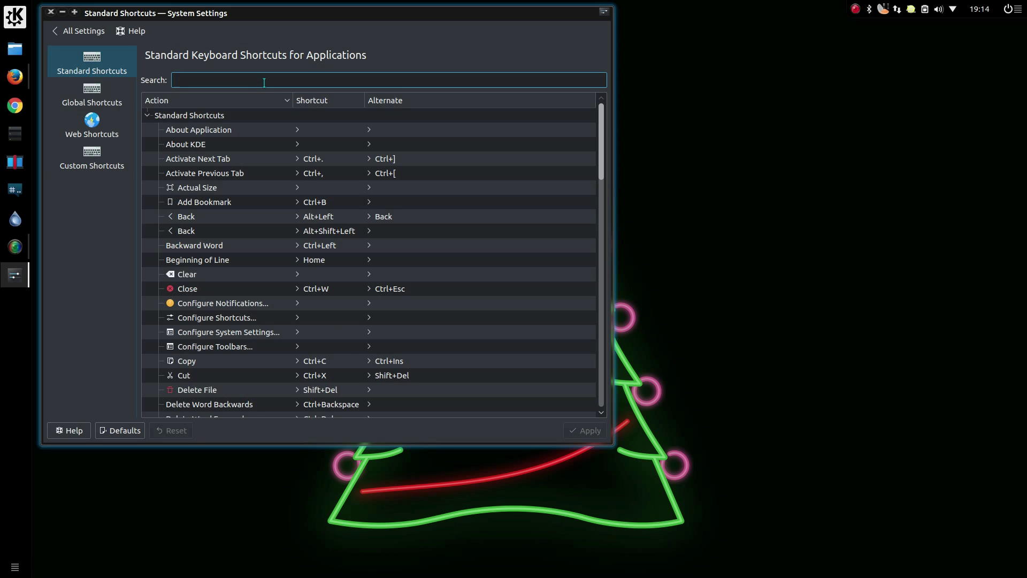
{"action": "left_click", "coordinate": [96, 159]}
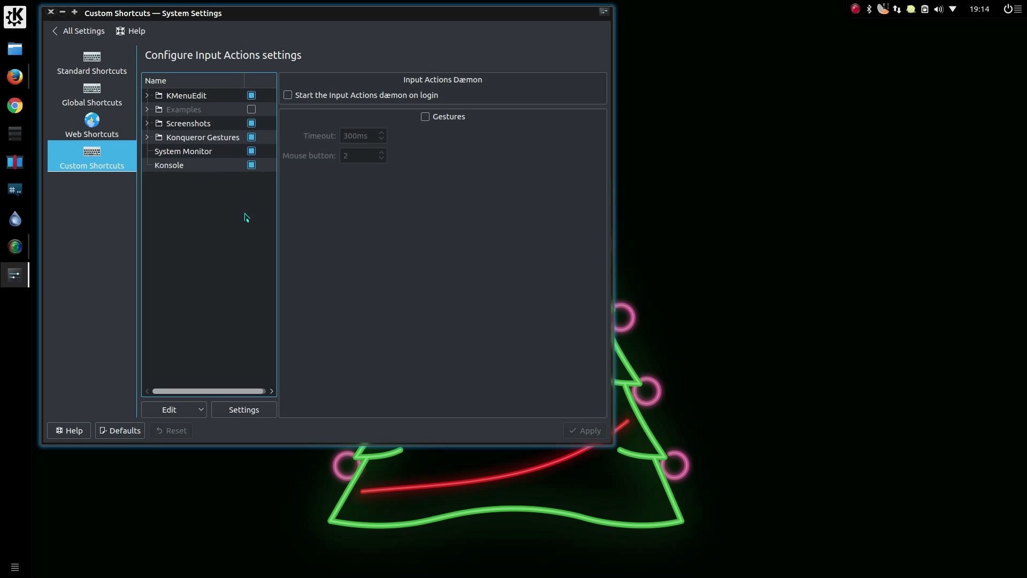
{"action": "key", "text": "ctrl+Escape"}
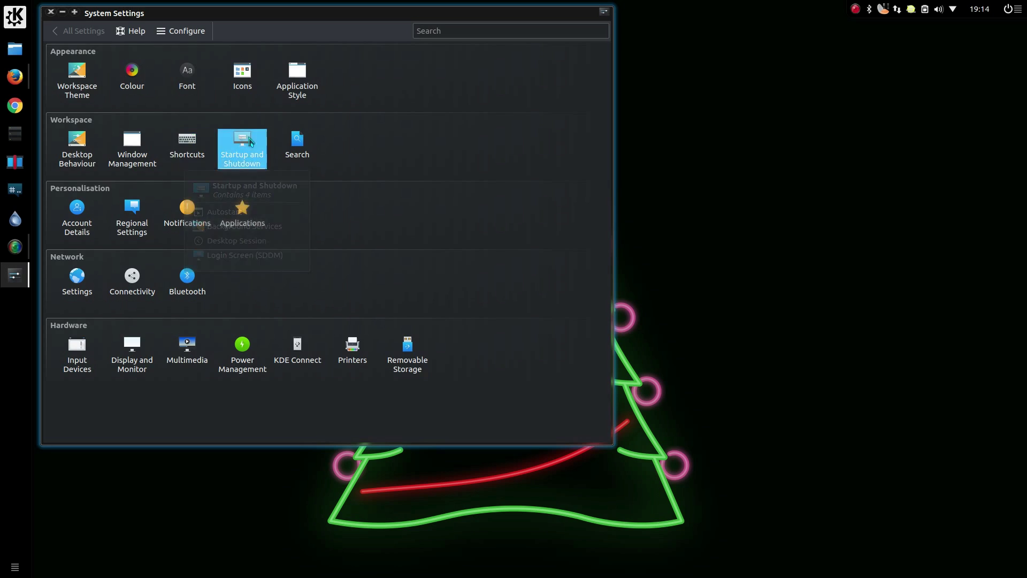
Check the Startup and Shutdown autostart list, then open the KDE Connect module
{"action": "left_click", "coordinate": [242, 147]}
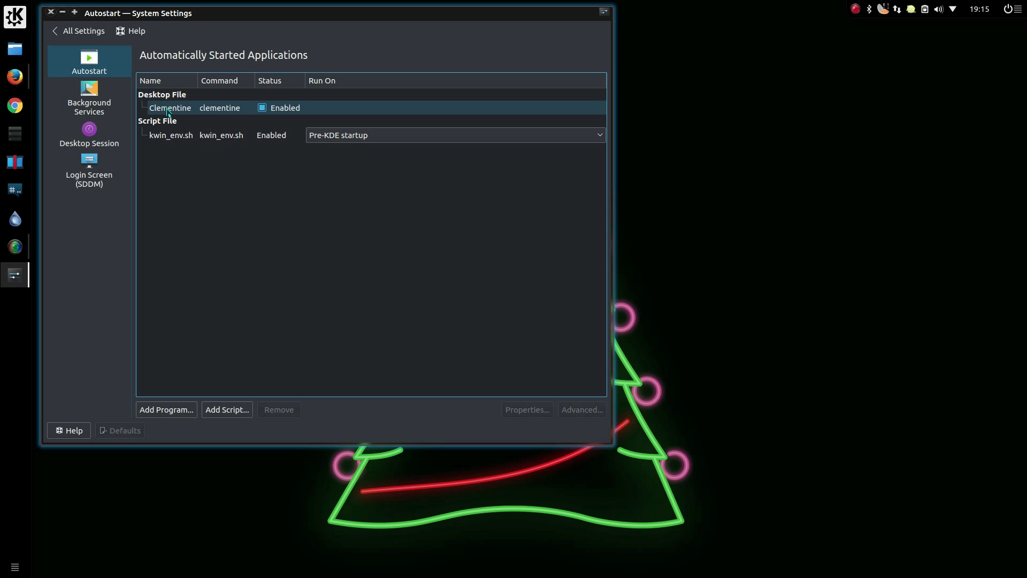
{"action": "left_click", "coordinate": [80, 31]}
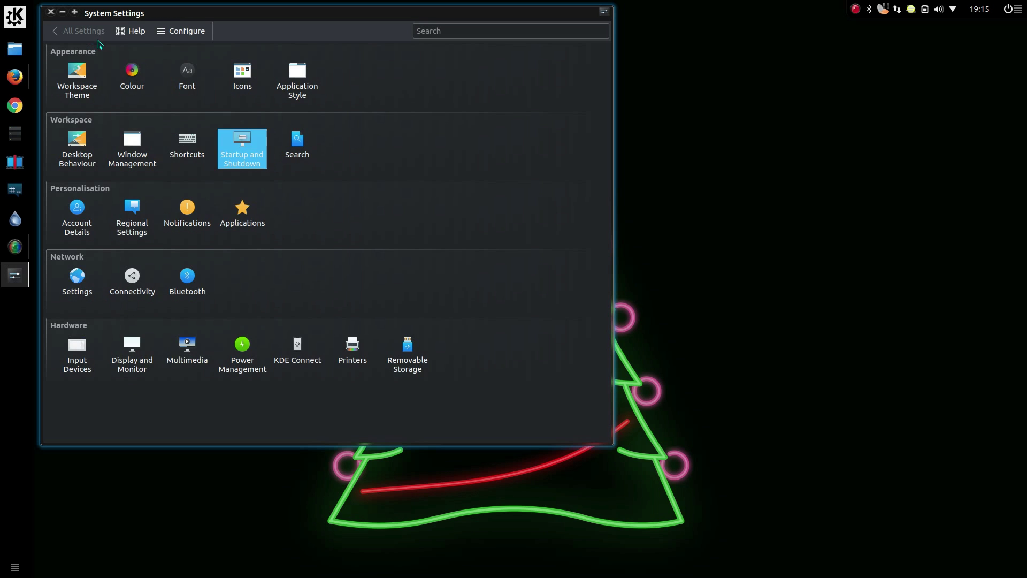
{"action": "left_click", "coordinate": [294, 356]}
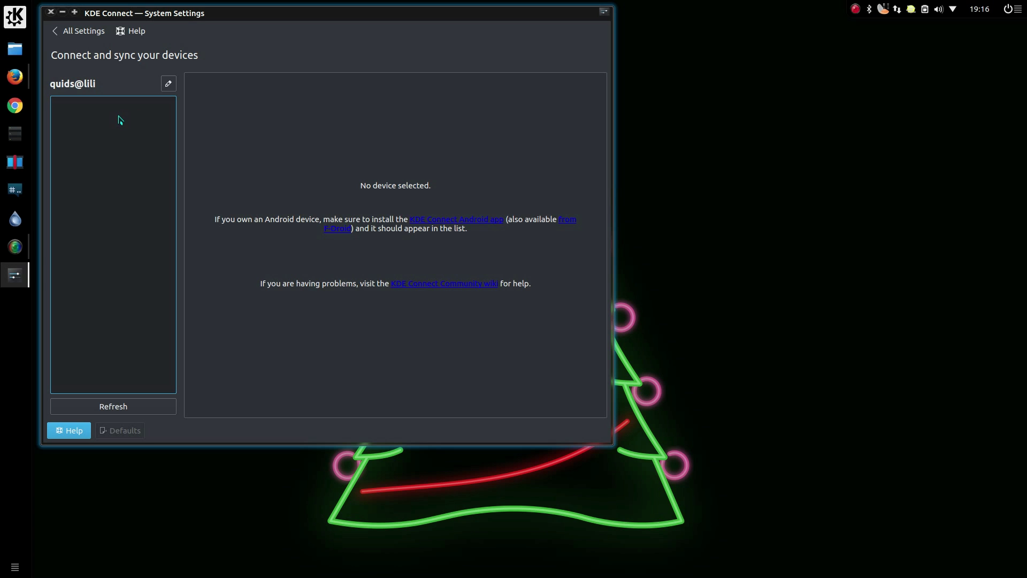
{"action": "key", "text": "ctrl+q"}
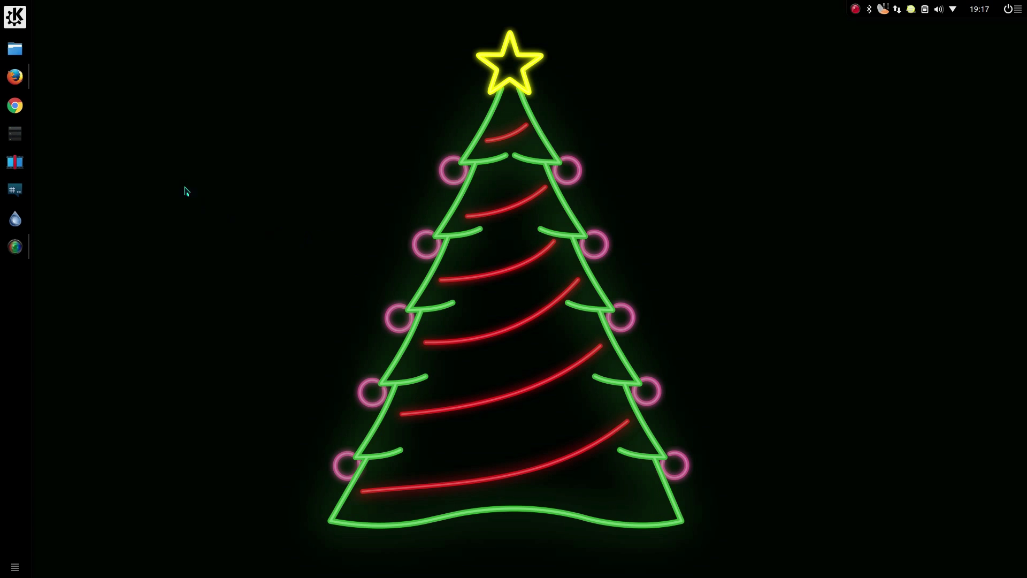
{"action": "right_click", "coordinate": [161, 149]}
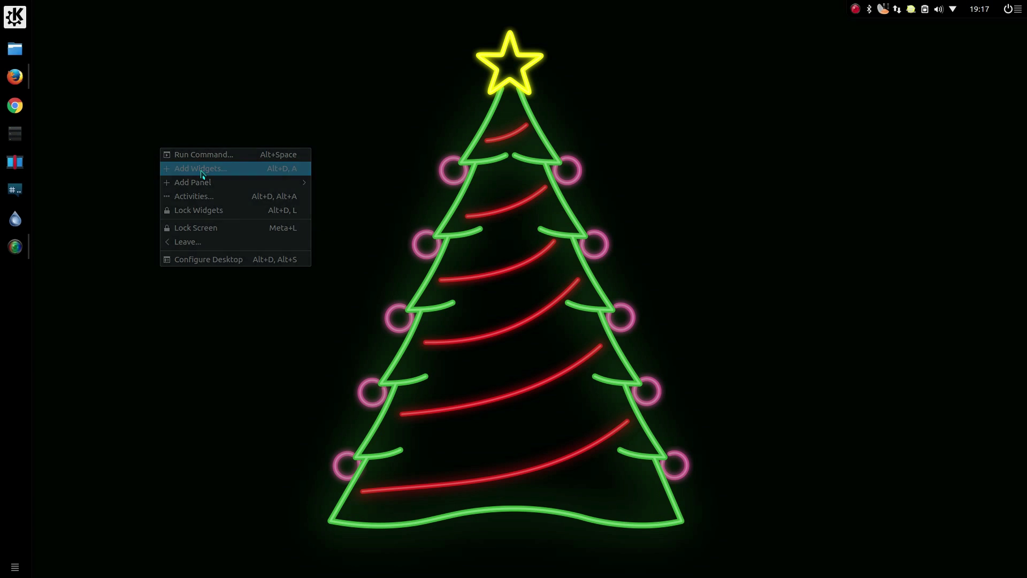
{"action": "left_click", "coordinate": [202, 174]}
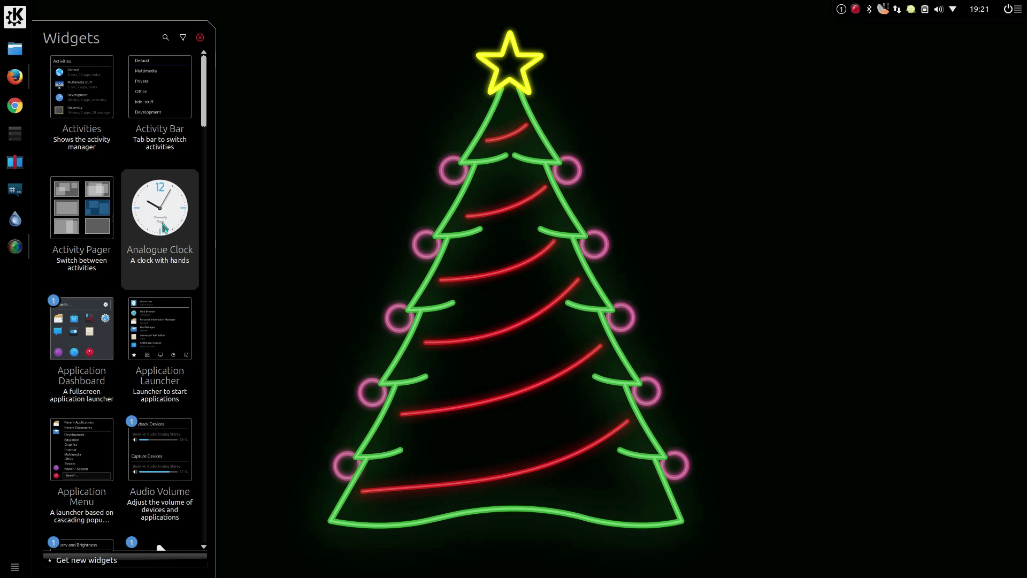
{"action": "double_click", "coordinate": [164, 227]}
{"action": "left_click", "coordinate": [200, 38]}
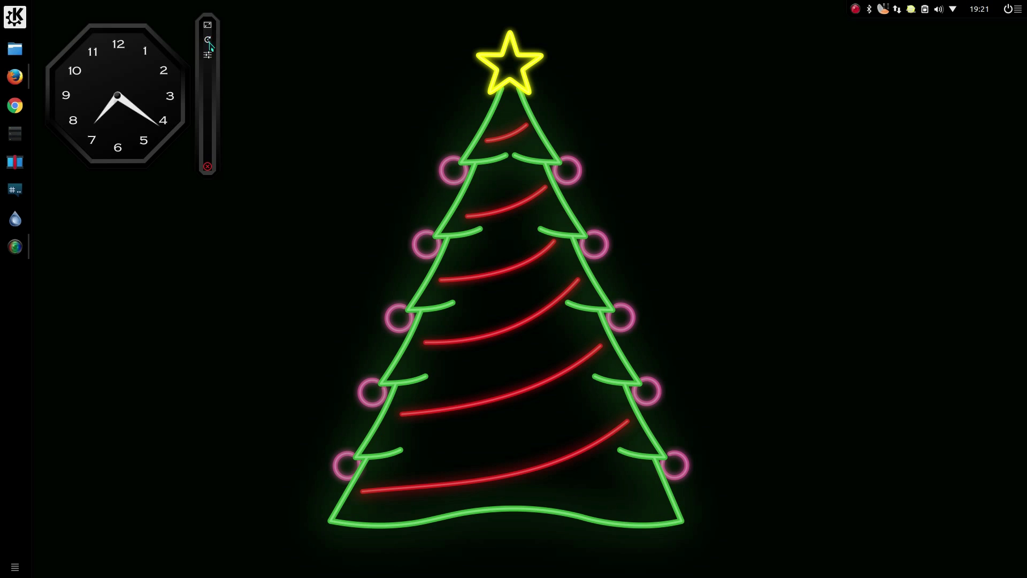
{"action": "left_click_drag", "start_coordinate": [209, 40], "coordinate": [170, 170]}
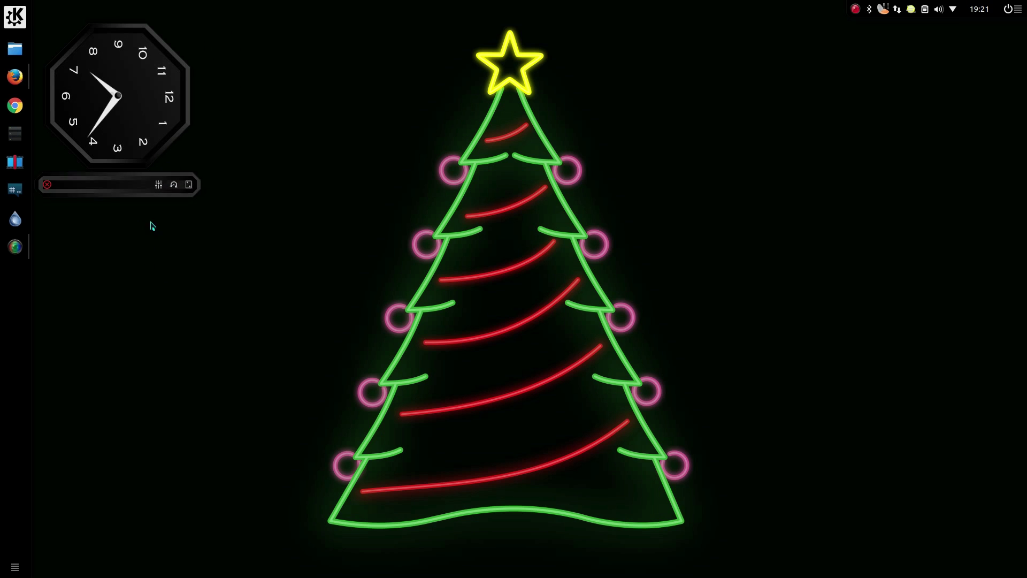
{"action": "right_click", "coordinate": [146, 107]}
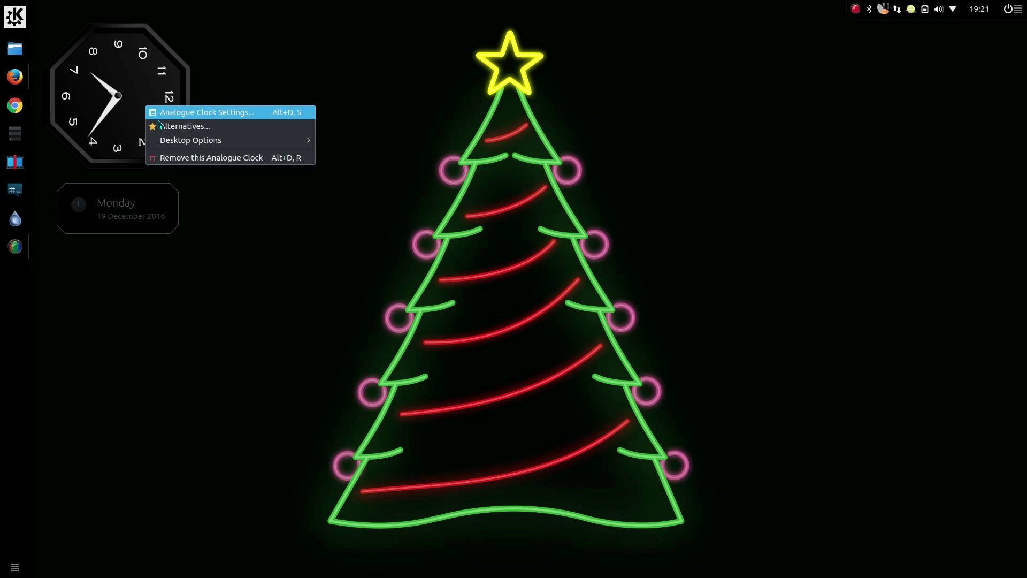
{"action": "left_click", "coordinate": [179, 158]}
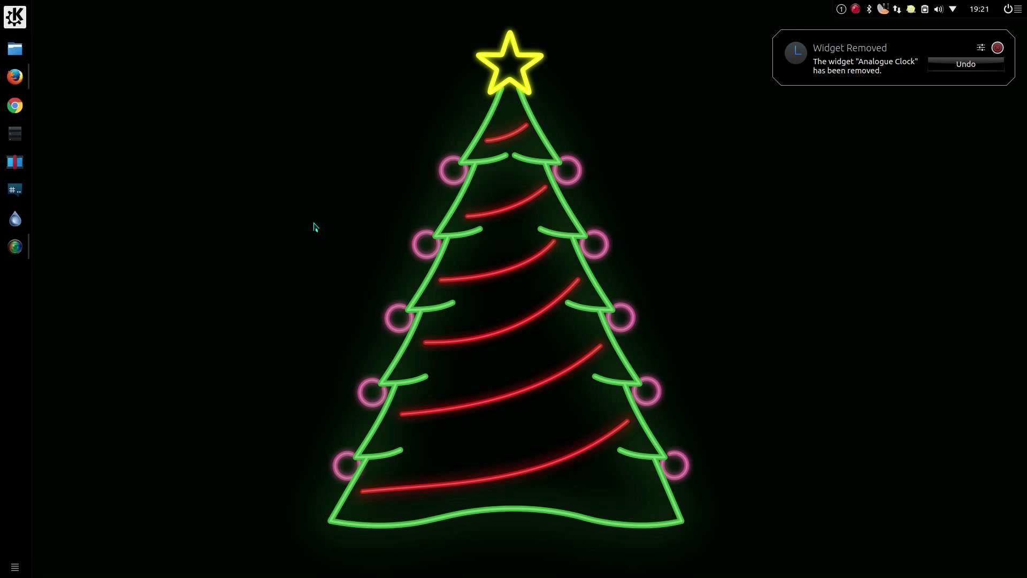
{"action": "right_click", "coordinate": [241, 128]}
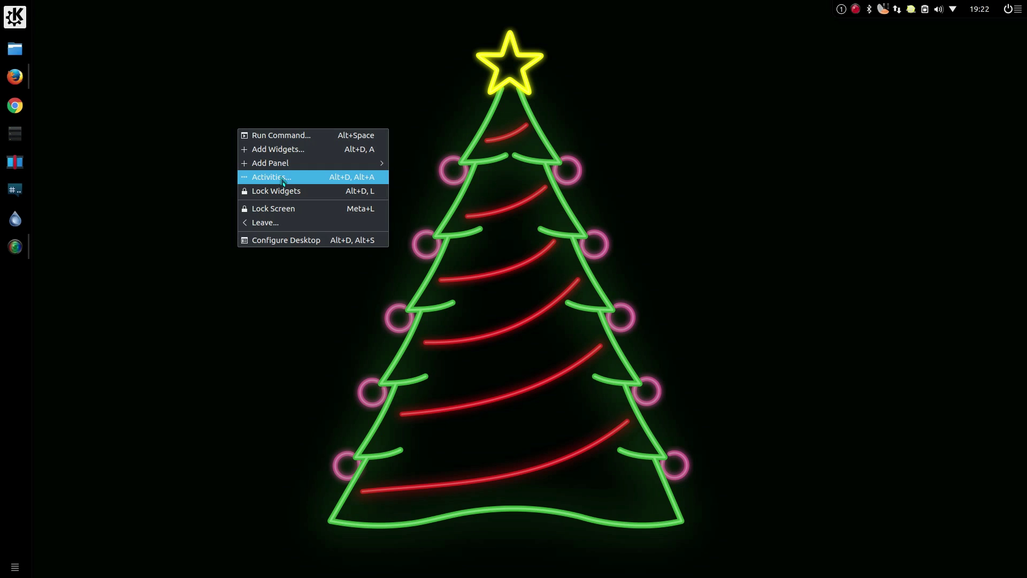
{"action": "left_click", "coordinate": [287, 241]}
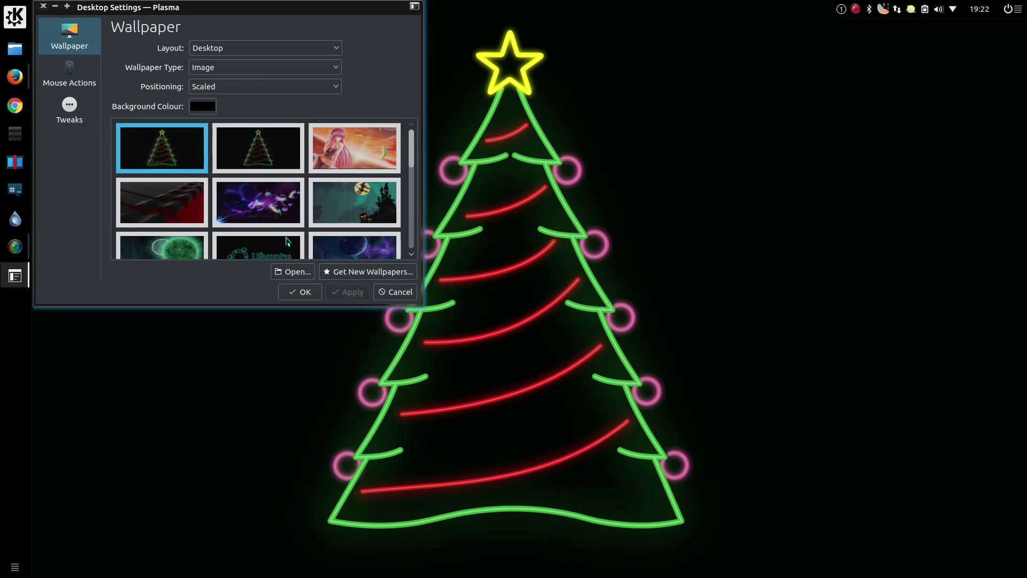
{"action": "left_click", "coordinate": [69, 109]}
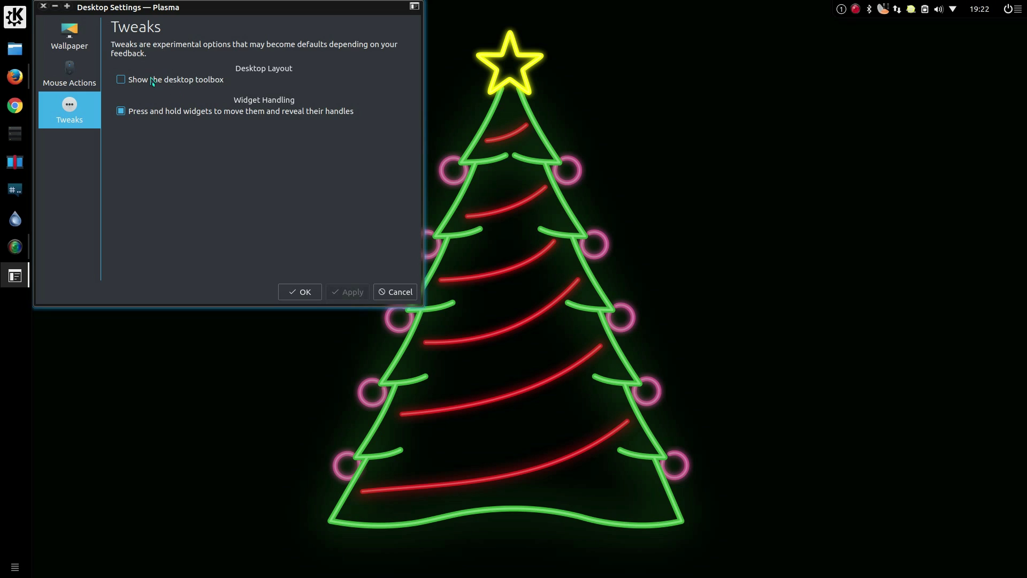
{"action": "left_click", "coordinate": [79, 71]}
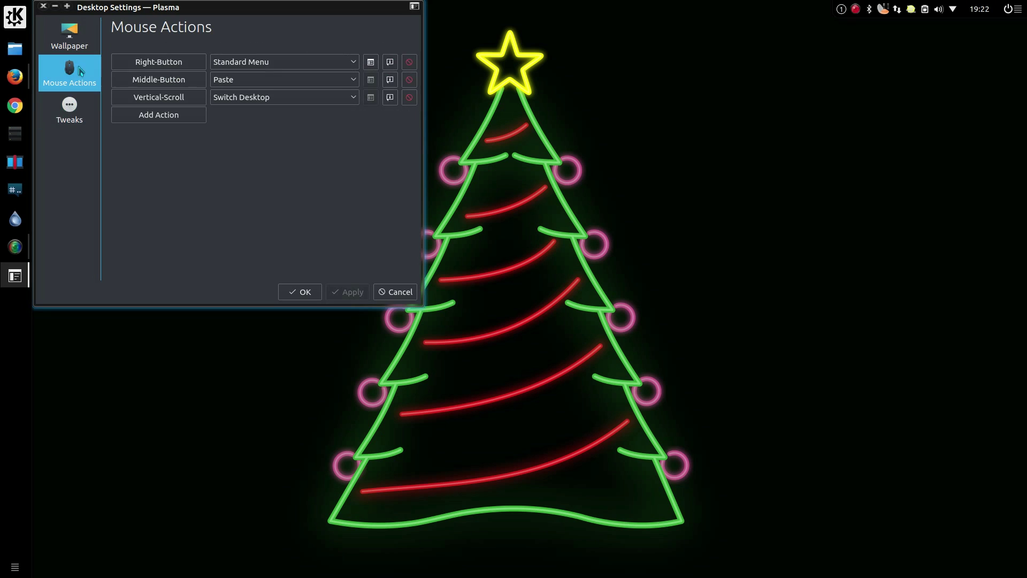
{"action": "left_click", "coordinate": [85, 35]}
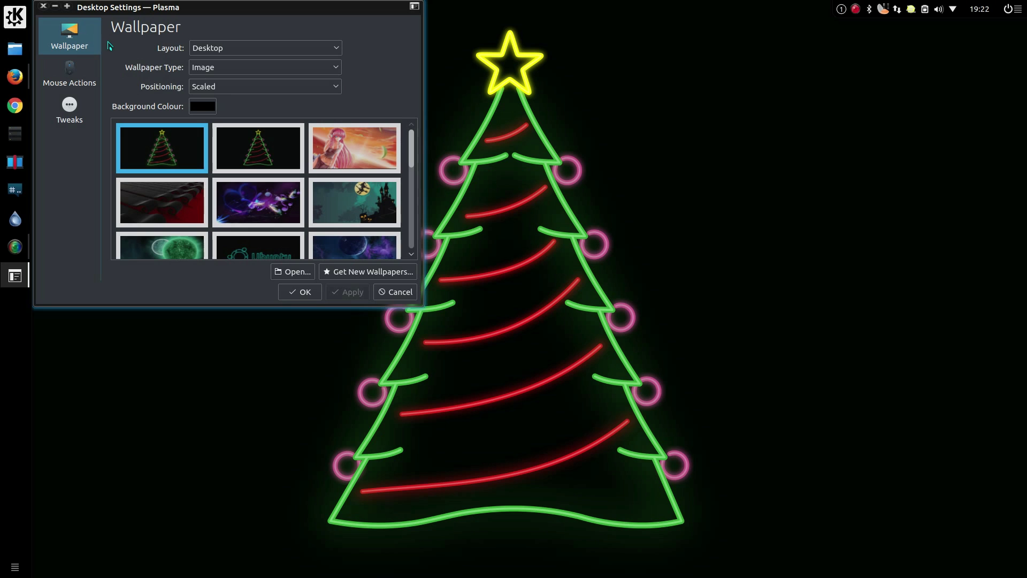
{"action": "left_click", "coordinate": [387, 292]}
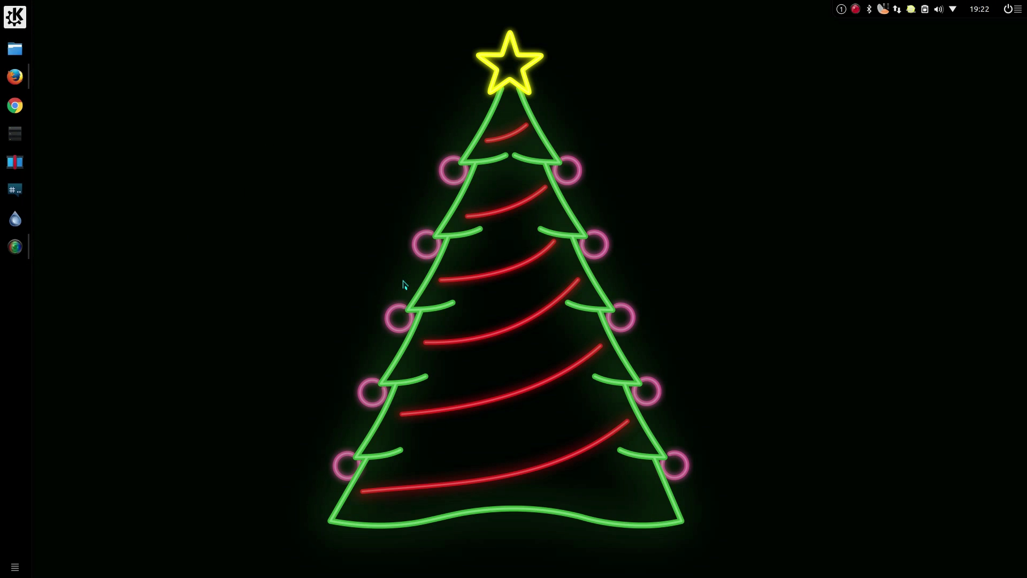